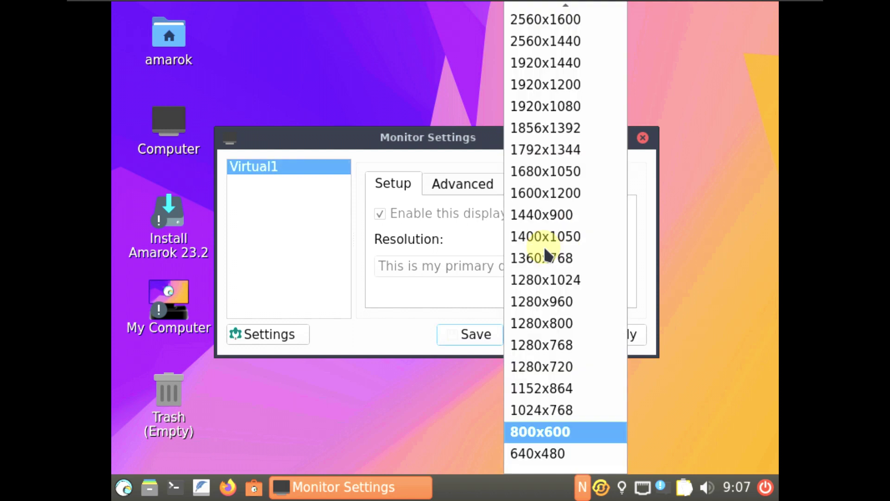
# Set the Virtual1 display resolution to 1920x1080, keep the new setting, and close the monitor settings.
pyautogui.click(539, 106)
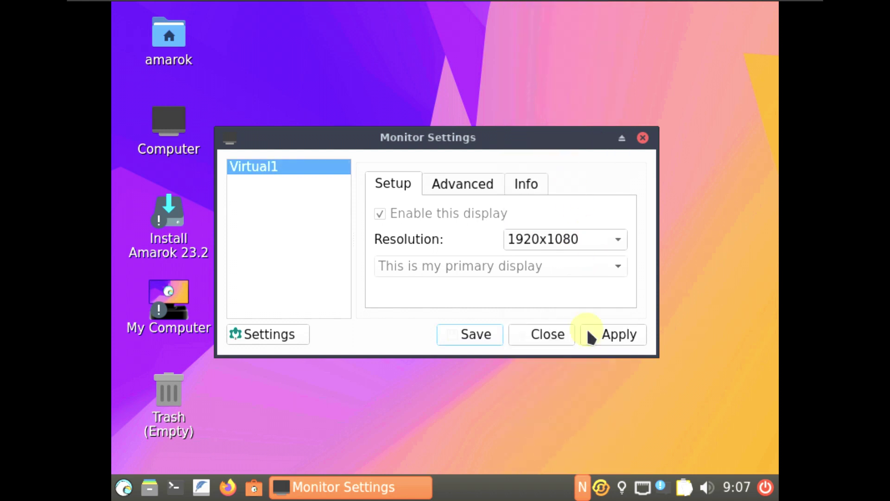
pyautogui.click(610, 335)
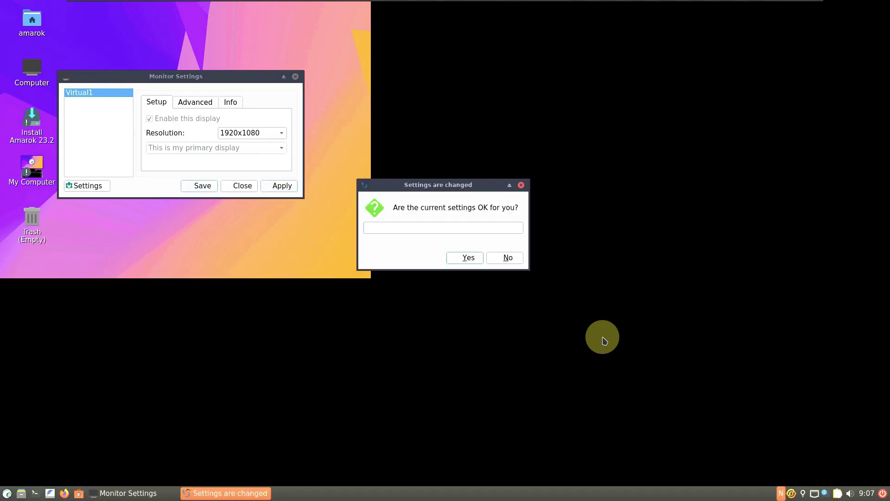
pyautogui.click(461, 258)
pyautogui.moveTo(666, 2)
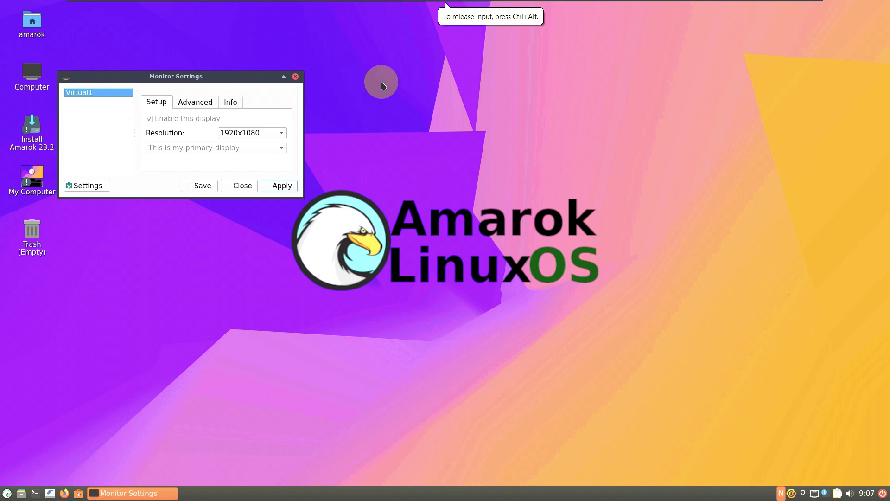
pyautogui.moveTo(176, 77); pyautogui.dragTo(416, 115)
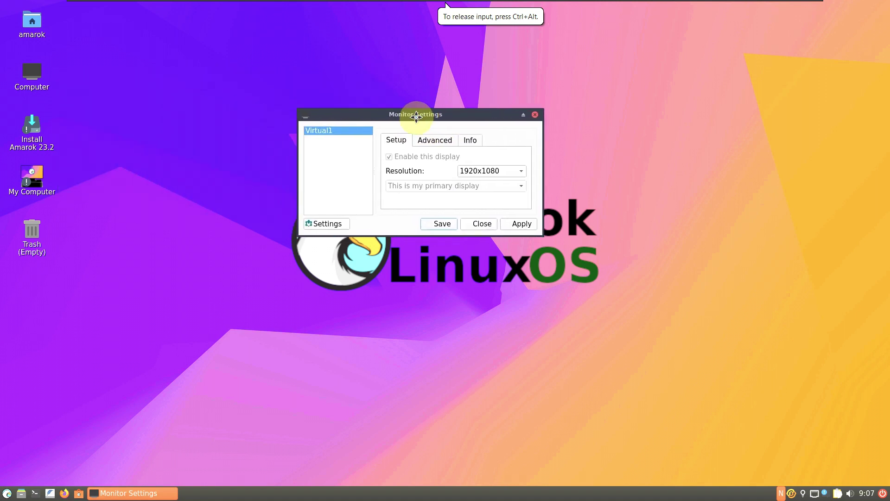
pyautogui.click(482, 224)
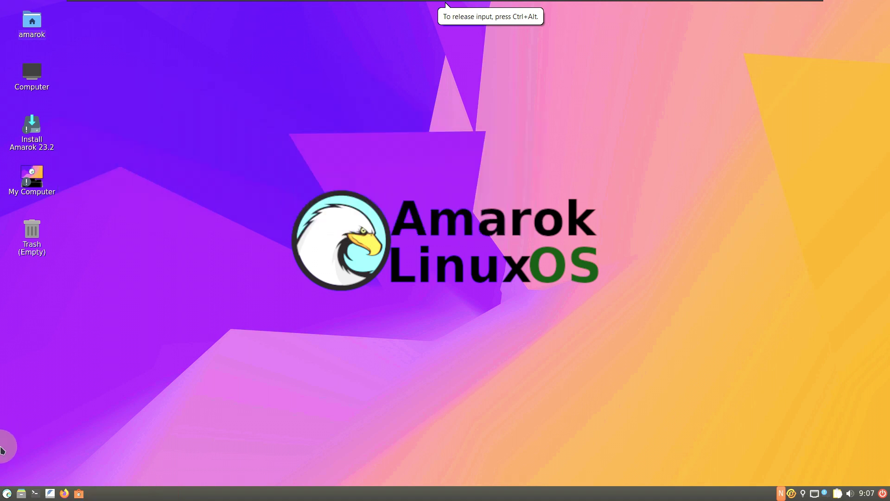
# Open the LXQt version information and the About Amarok system overview.
pyautogui.click(7, 492)
pyautogui.click(35, 438)
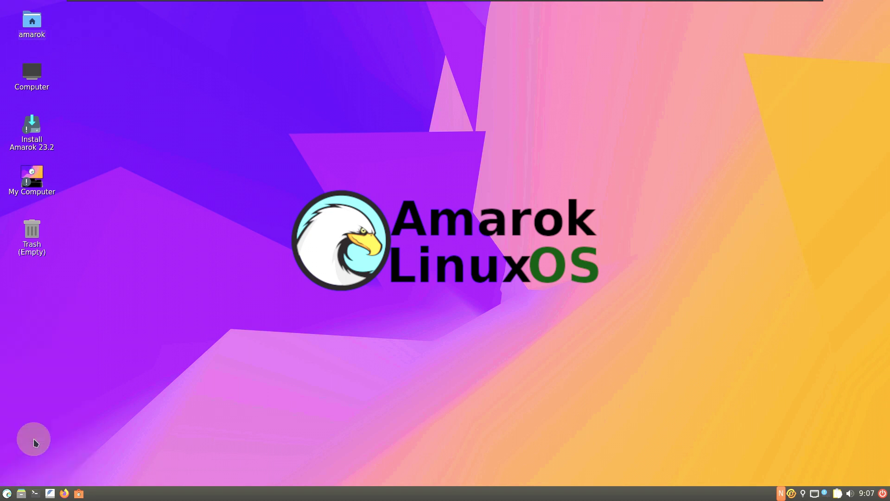
pyautogui.click(8, 492)
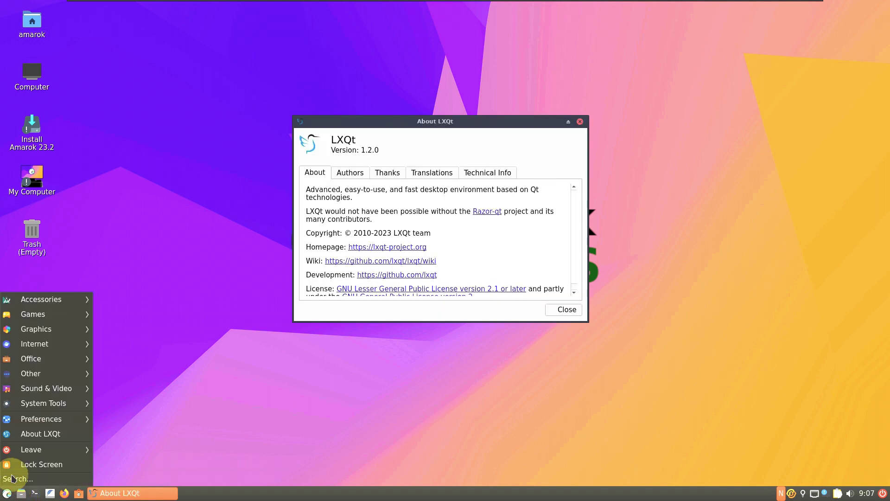
pyautogui.moveTo(22, 420)
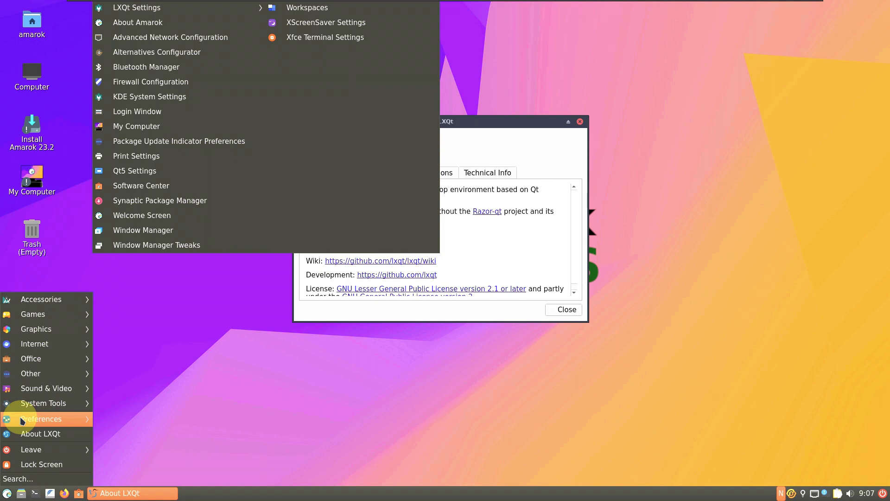
pyautogui.click(200, 24)
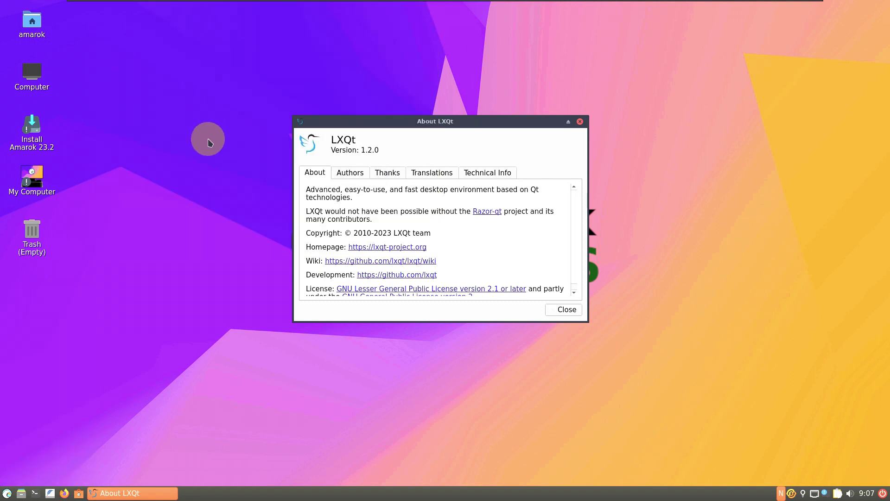
# Launch the qps process monitor and view it maximized, with both About windows closed.
pyautogui.click(7, 493)
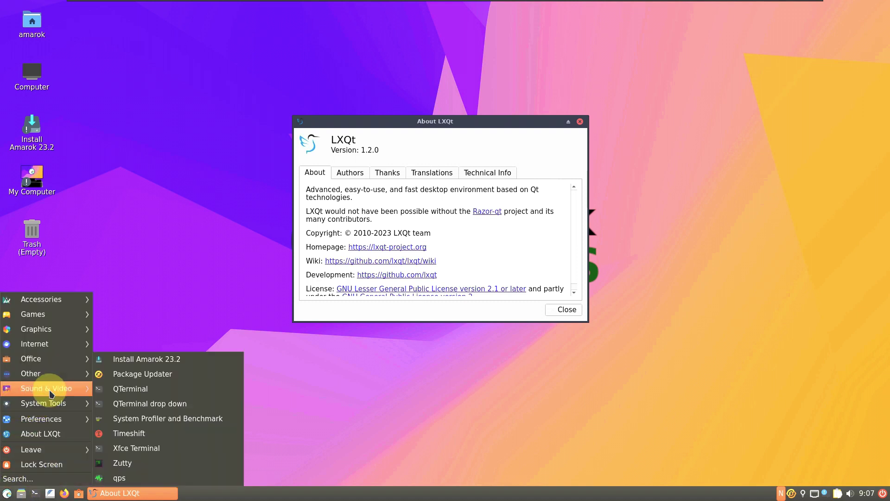
pyautogui.moveTo(51, 406)
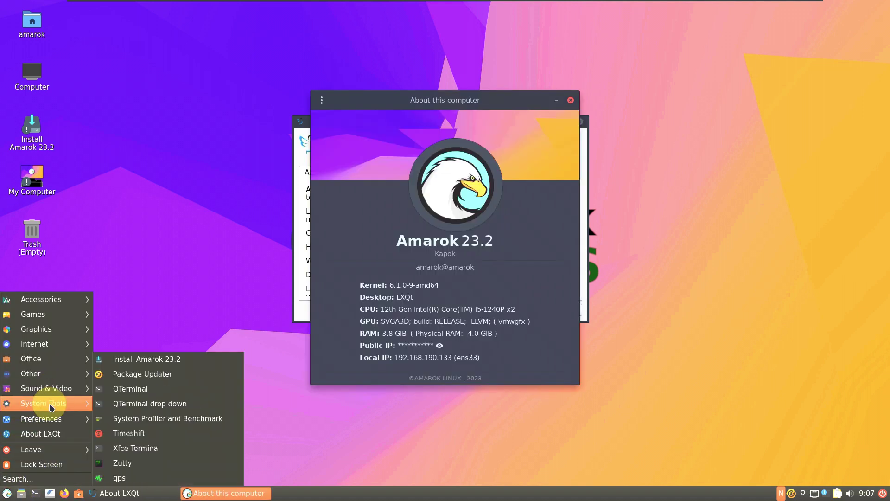
pyautogui.click(115, 482)
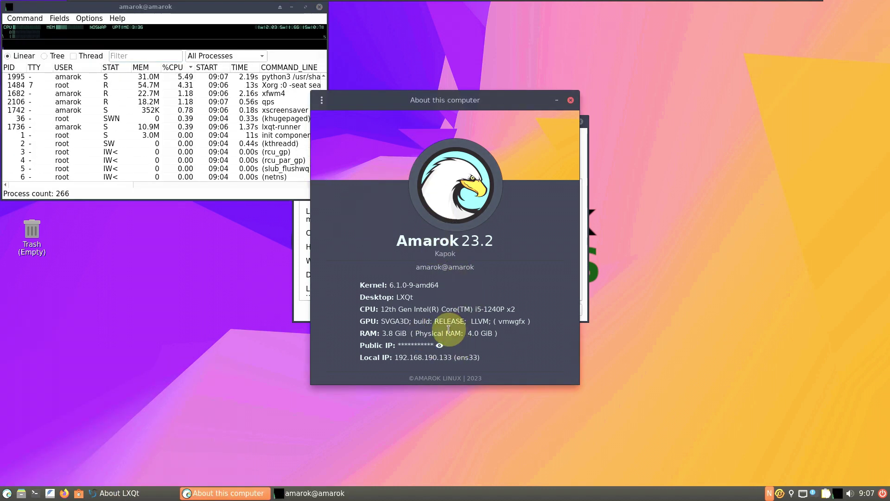
pyautogui.click(571, 100)
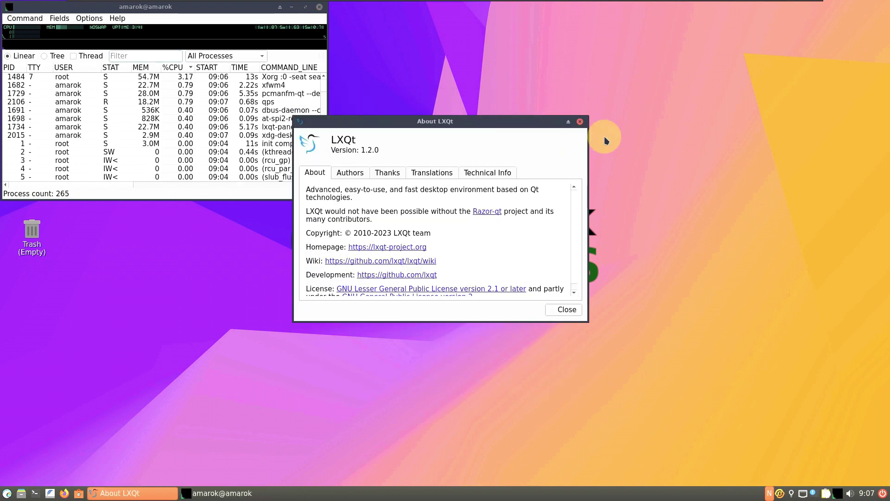
pyautogui.click(579, 121)
pyautogui.click(306, 7)
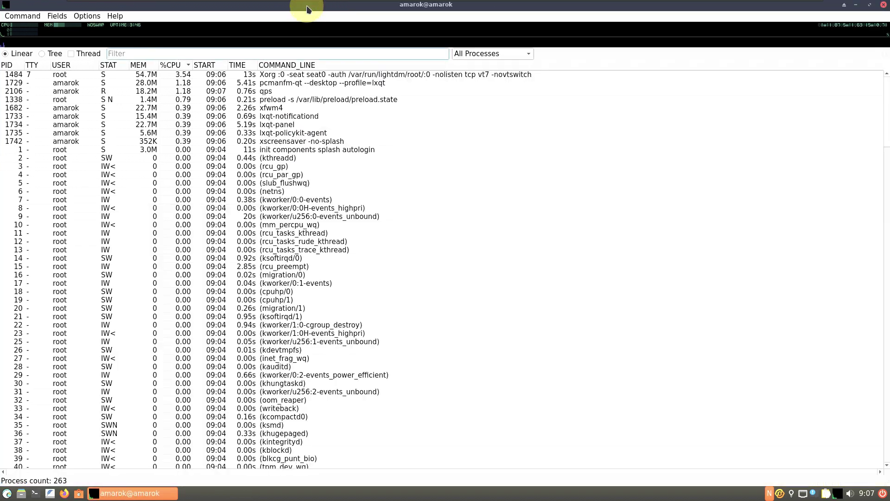
# Show the processes as a tree with threads and inspect the CPU, memory and uptime readings.
pyautogui.click(55, 54)
pyautogui.click(81, 55)
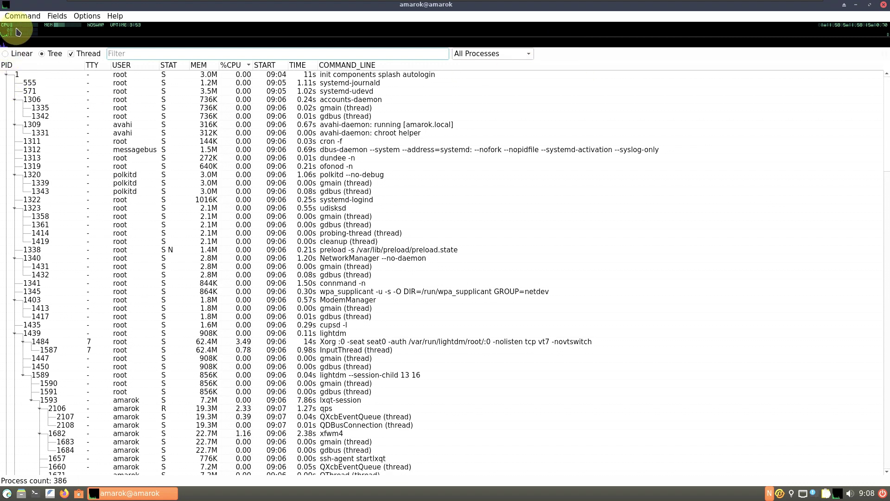
pyautogui.moveTo(17, 29)
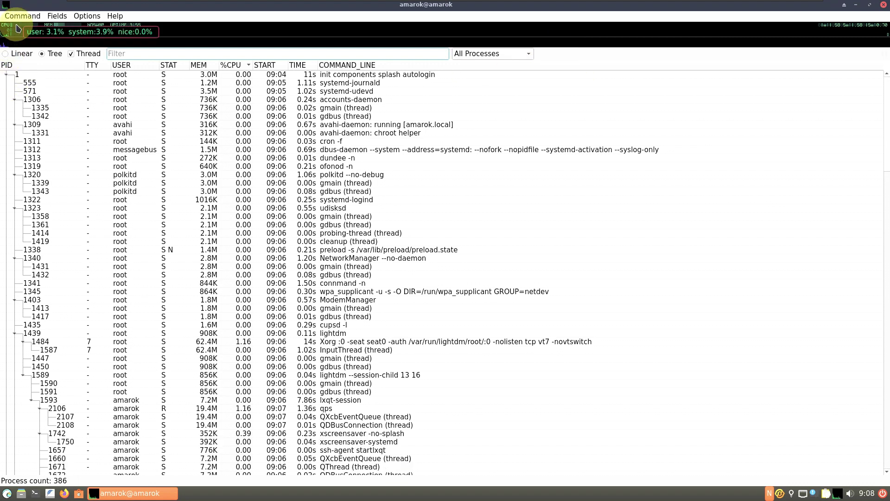
pyautogui.moveTo(63, 31)
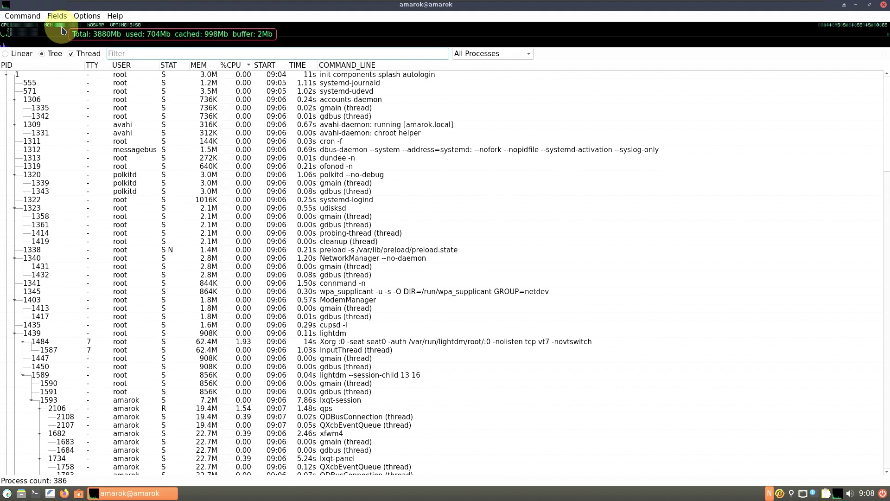
pyautogui.moveTo(114, 30)
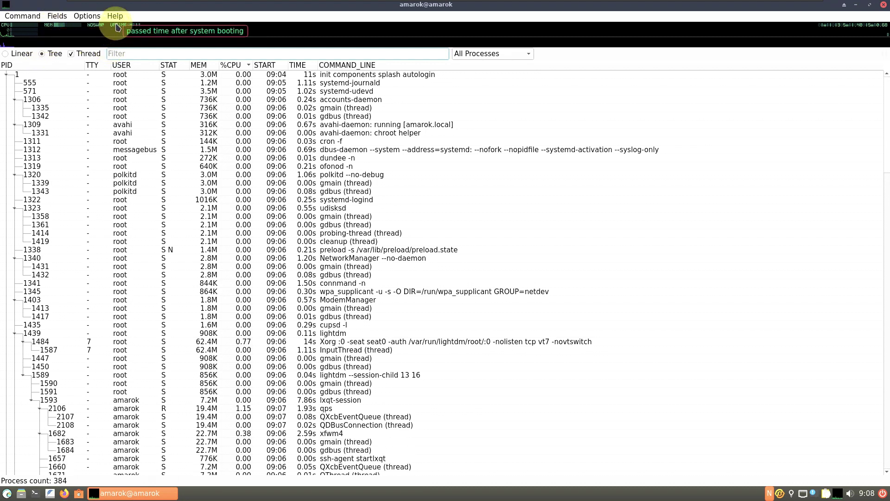
# Look through the process tree down to kthreadd and close the process monitor.
pyautogui.scroll(-3, 295, 184)
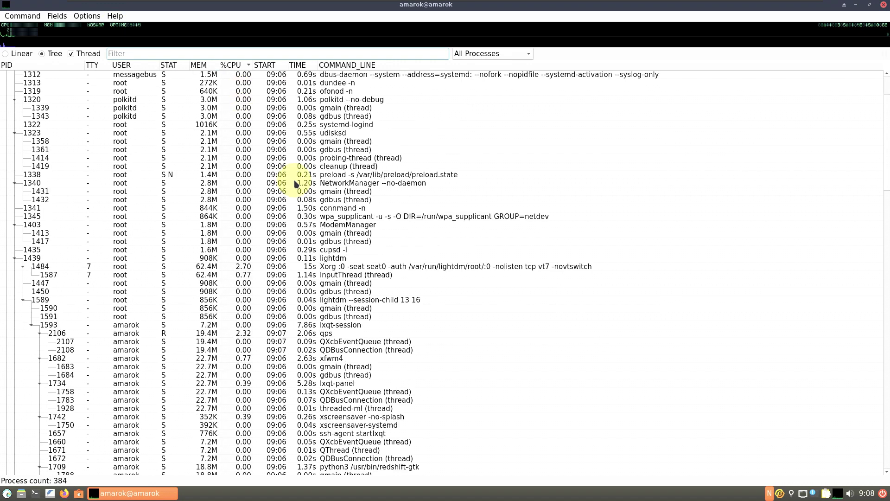
pyautogui.scroll(-3, 295, 185)
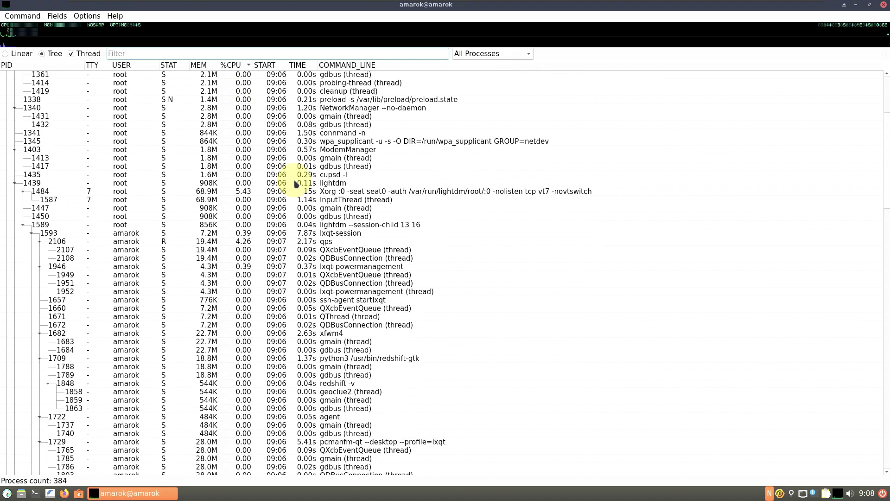
pyautogui.scroll(-7, 295, 184)
pyautogui.scroll(-11, 295, 184)
pyautogui.scroll(-7, 295, 184)
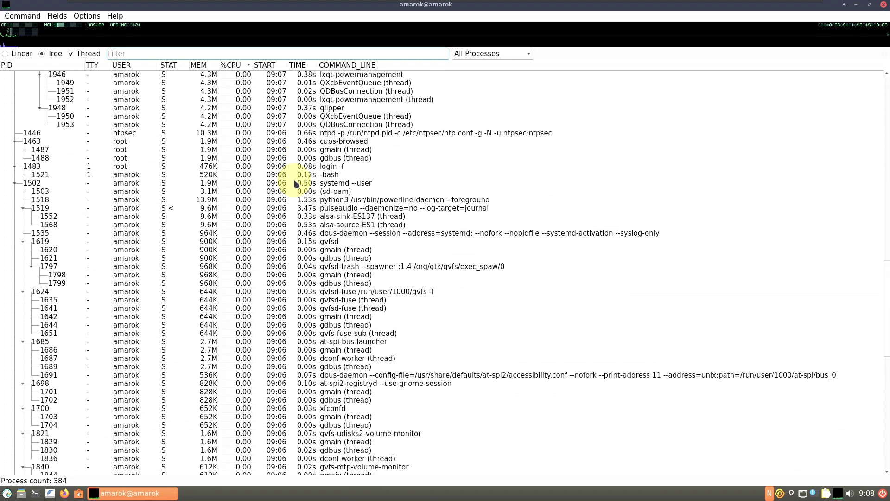
pyautogui.scroll(-11, 295, 184)
pyautogui.scroll(-7, 295, 184)
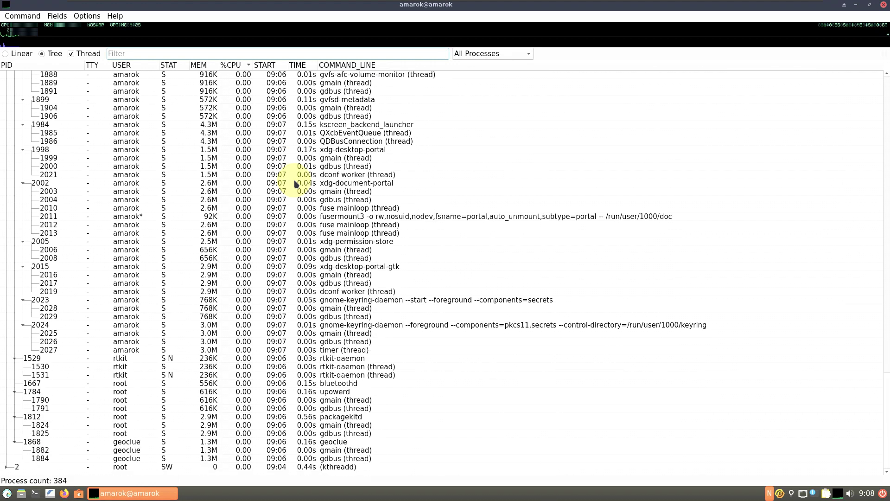
pyautogui.scroll(1, 667, 70)
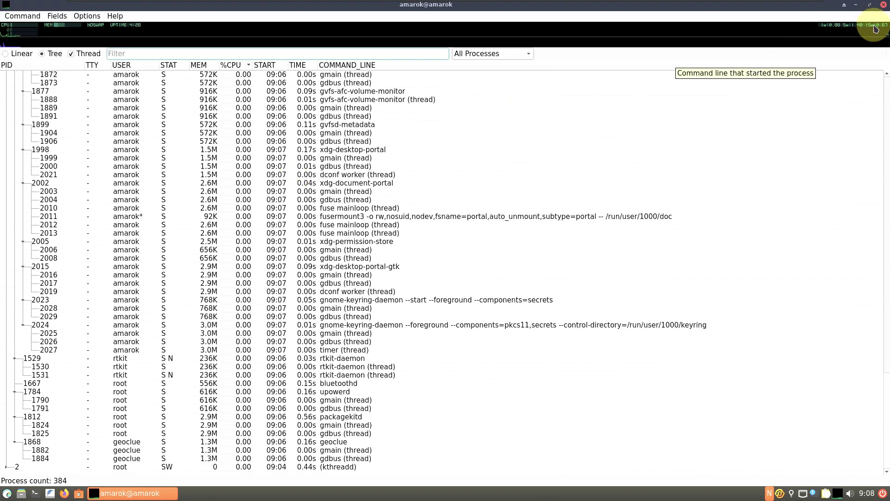
pyautogui.click(881, 6)
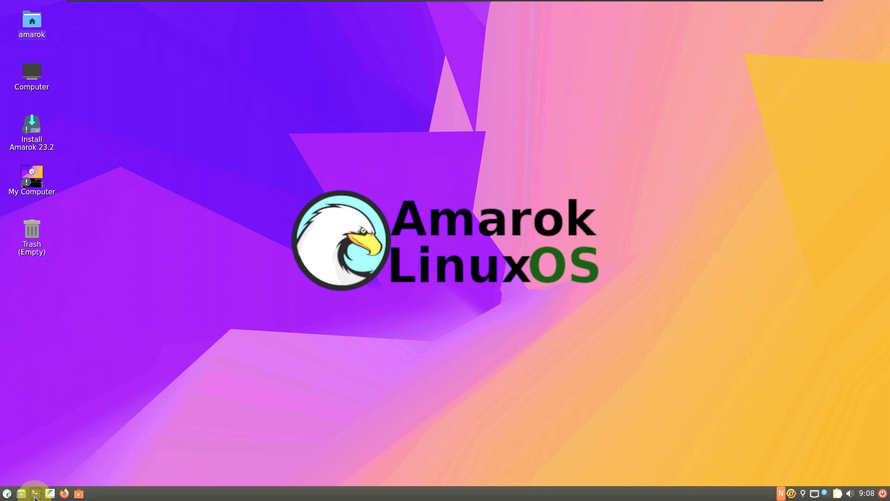
# Open QTerminal in a maximized window and run inxi and inxi -b to show the system information.
pyautogui.click(35, 493)
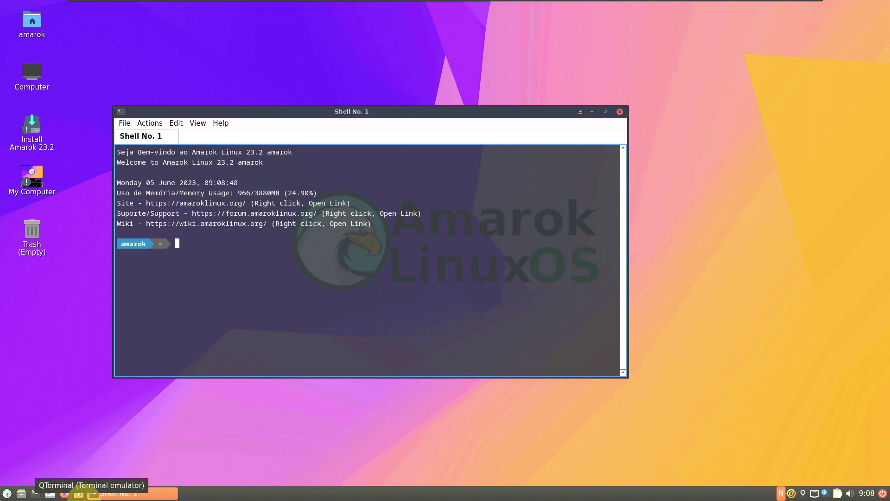
pyautogui.click(605, 111)
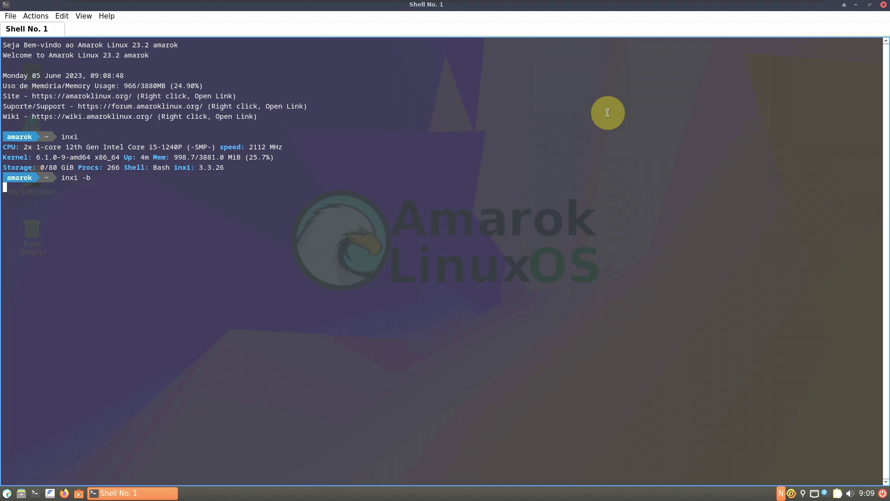
# Change the terminal's color scheme to BlackOnWhite in its preferences and dismiss the bookmarks warnings.
pyautogui.click(62, 18)
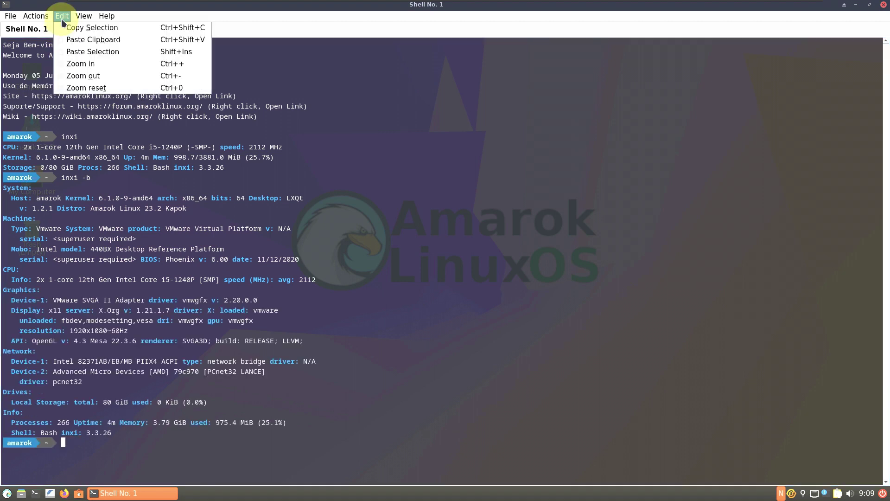
pyautogui.click(11, 16)
pyautogui.click(36, 16)
pyautogui.moveTo(11, 17)
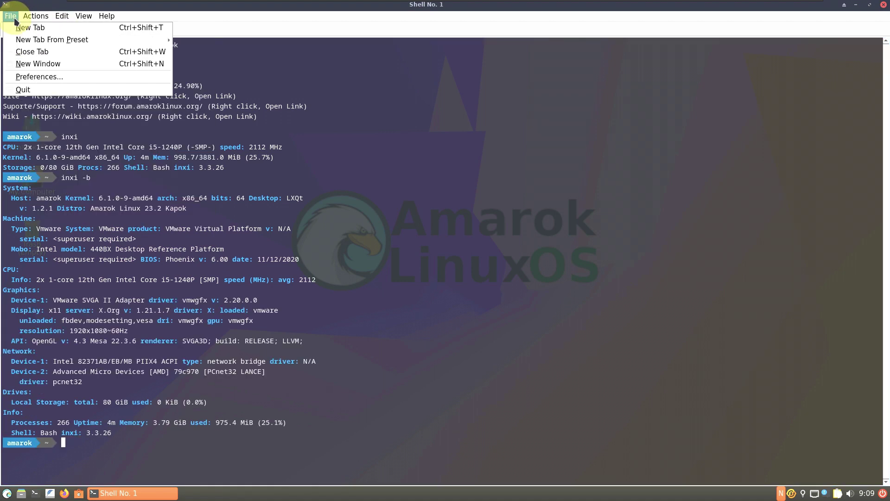
pyautogui.click(40, 77)
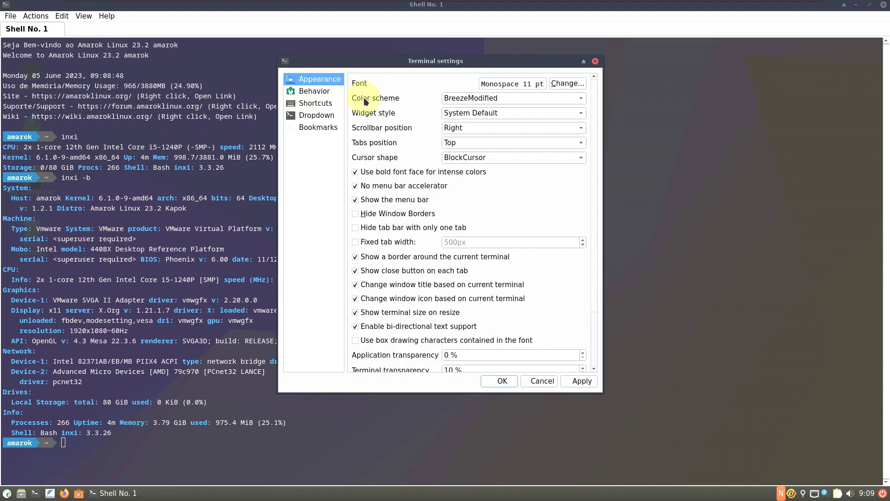
pyautogui.click(465, 100)
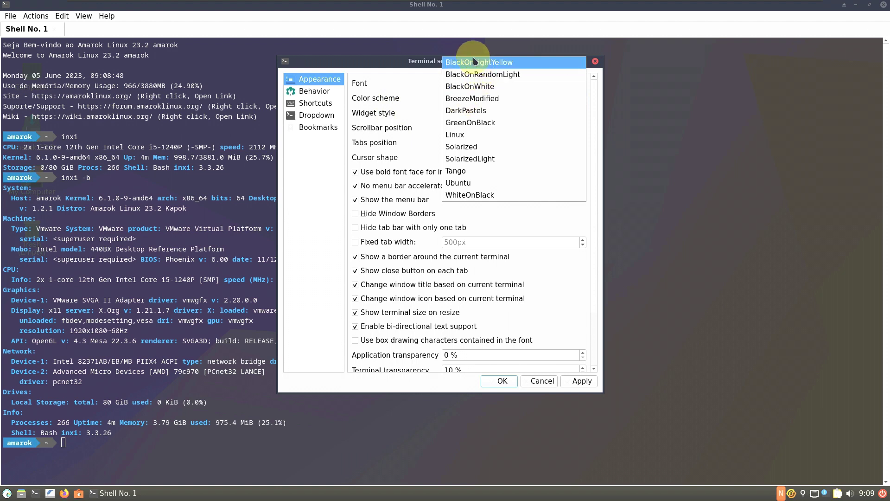
pyautogui.click(473, 93)
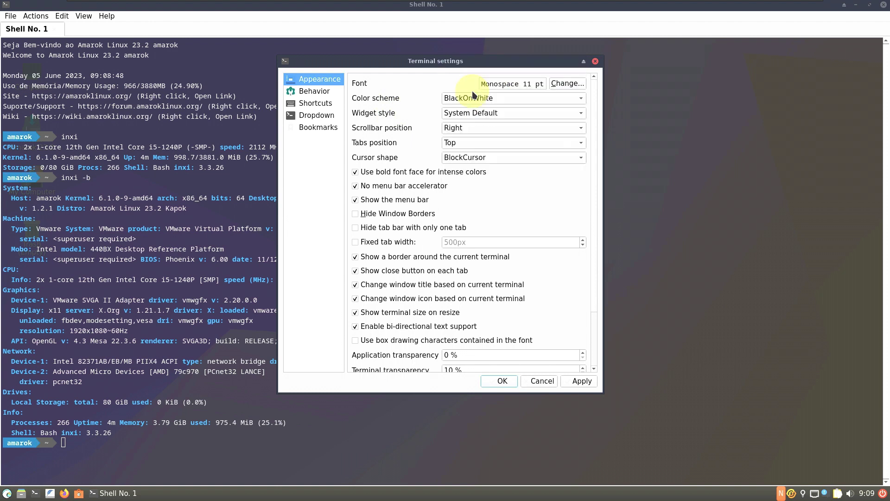
pyautogui.click(571, 383)
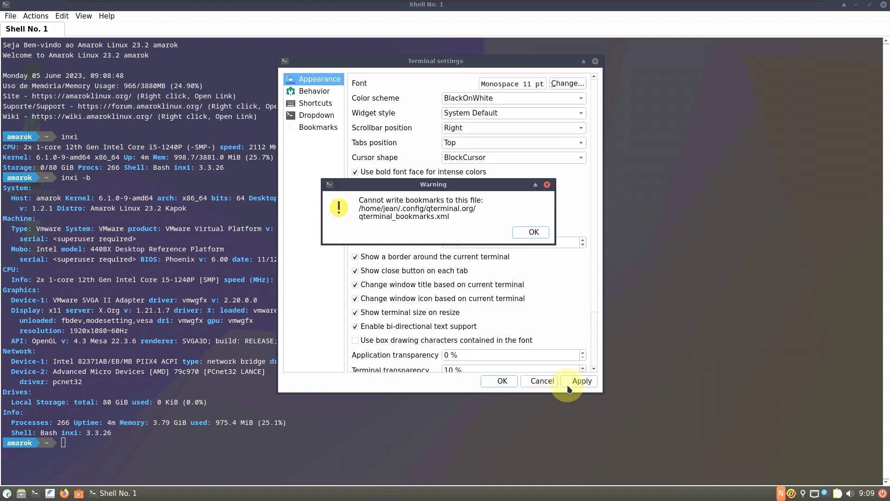
pyautogui.click(530, 233)
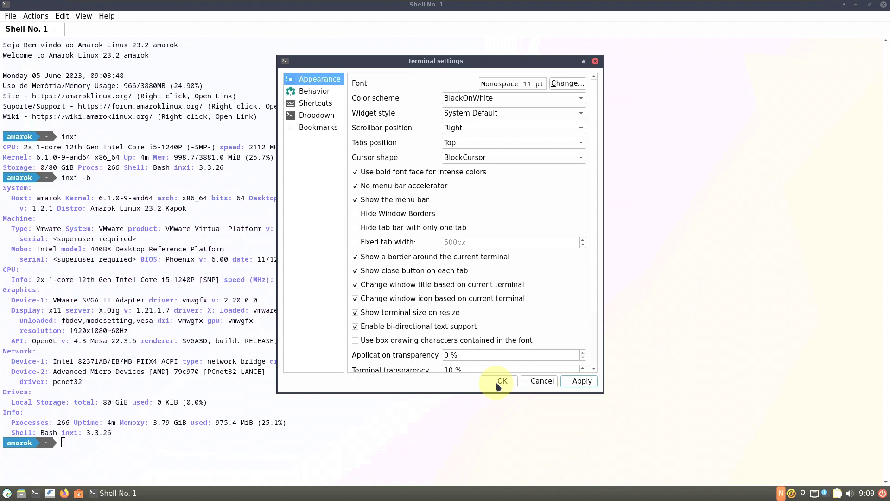
pyautogui.click(497, 382)
pyautogui.click(543, 237)
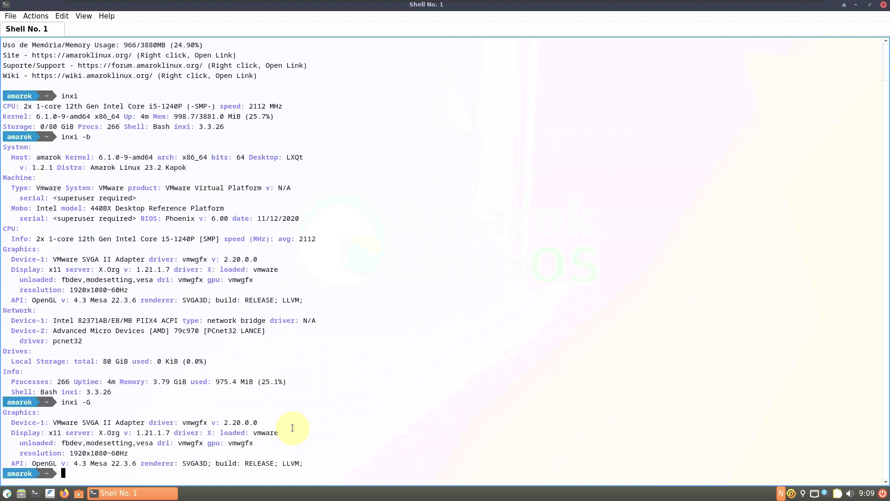
# Run neofetch in the terminal to display the system summary.
pyautogui.write('ca')
pyautogui.press('BackSpace')
pyautogui.press('BackSpace')
pyautogui.press('BackSpace')
pyautogui.press('Return')
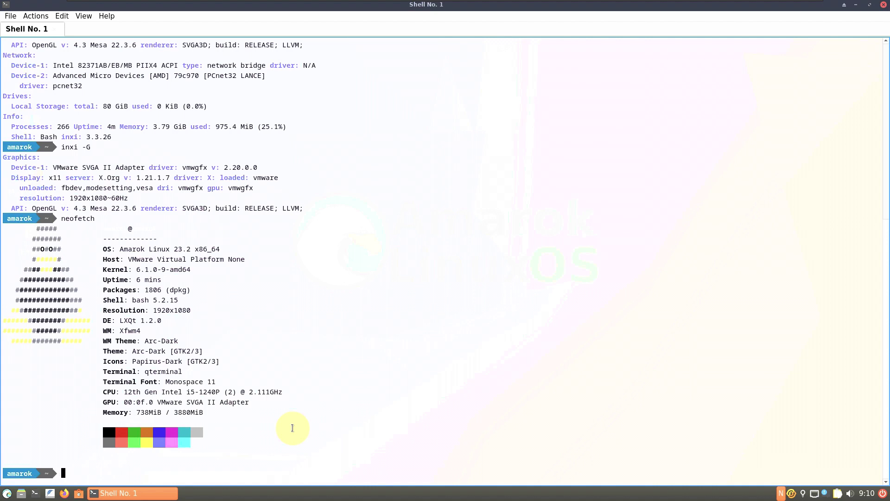
# Run inxi -sv8 in the terminal to print the full system report.
pyautogui.write('77777')
pyautogui.press('BackSpace')
pyautogui.press('BackSpace')
pyautogui.press('BackSpace')
pyautogui.press('BackSpace')
pyautogui.press('BackSpace')
pyautogui.press('Return')
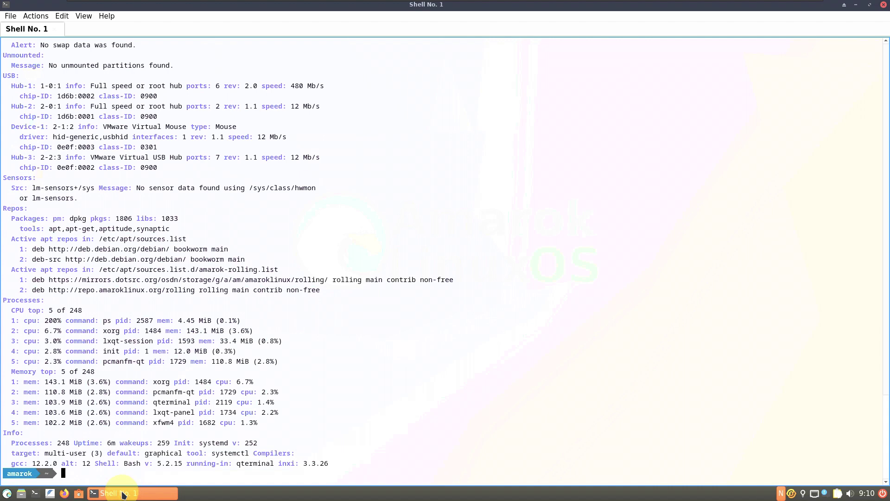
# Read through the inxi -sv8 report from the system section down to the processes and info sections.
pyautogui.scroll(9, 164, 447)
pyautogui.scroll(20, 165, 447)
pyautogui.scroll(9, 164, 448)
pyautogui.scroll(-4, 164, 447)
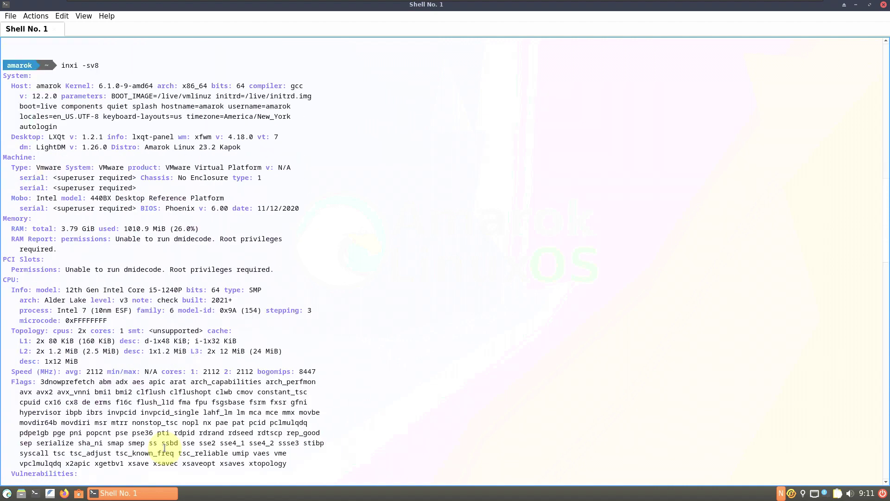
pyautogui.scroll(-3, 164, 447)
pyautogui.scroll(-3, 164, 447)
pyautogui.scroll(-6, 164, 447)
pyautogui.scroll(-3, 164, 447)
pyautogui.scroll(-6, 165, 447)
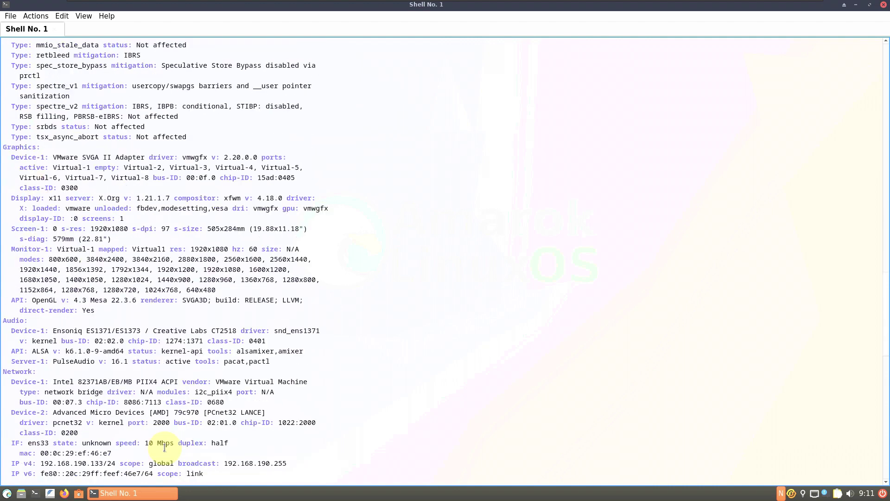
pyautogui.scroll(-7, 164, 447)
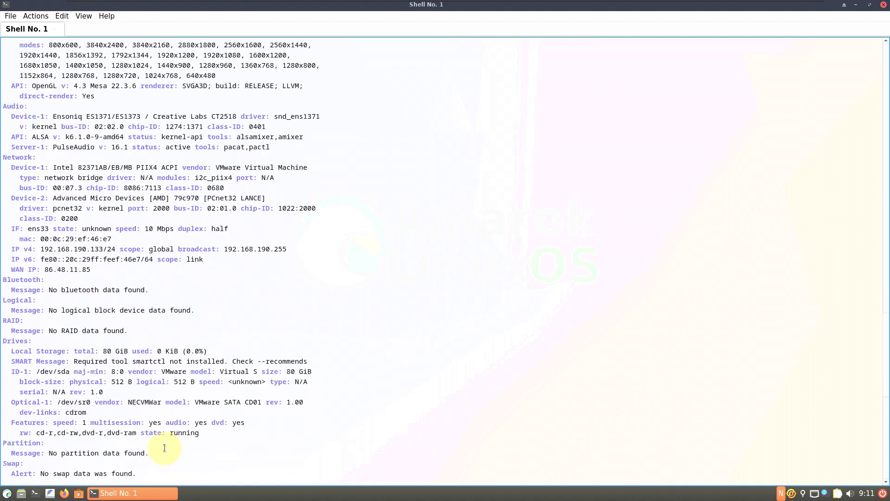
pyautogui.scroll(-8, 164, 447)
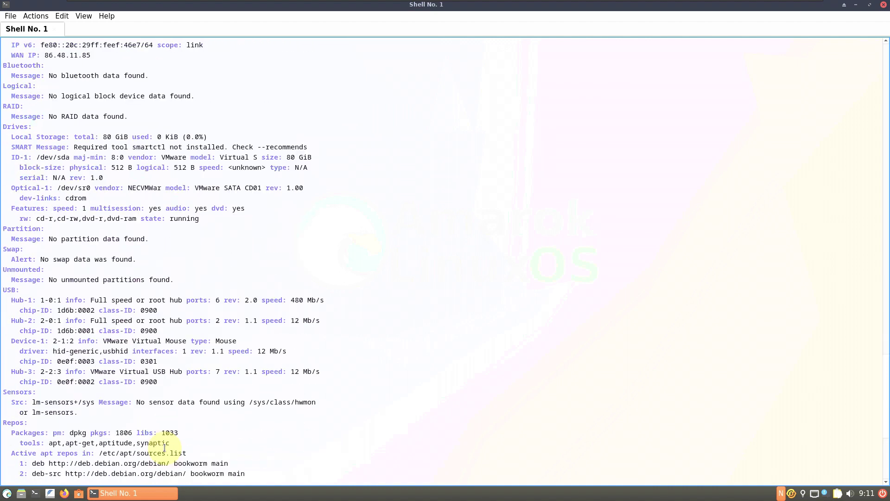
pyautogui.scroll(-1, 164, 447)
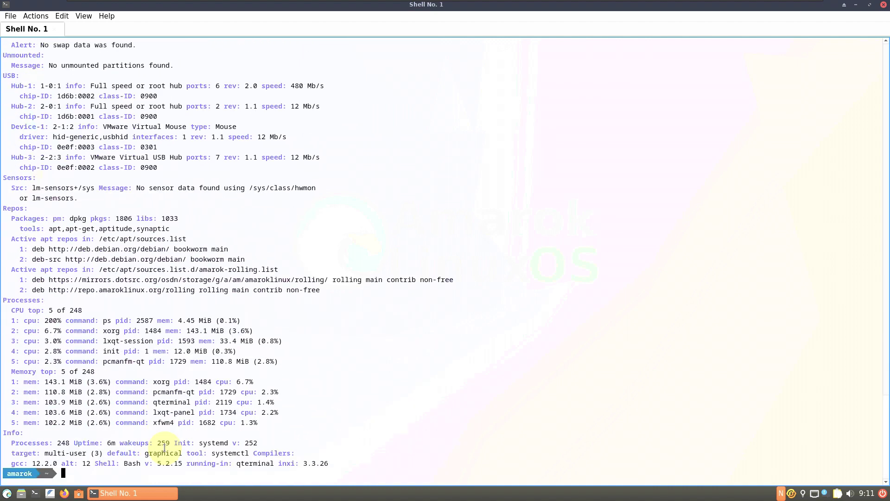
# Try to run htop in the terminal.
pyautogui.write('op')
pyautogui.press('Return')
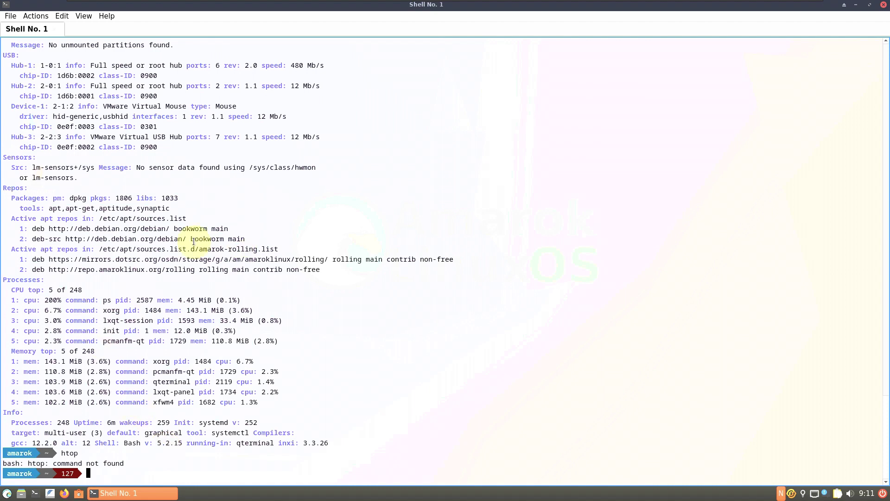
# View the version information of QTerminal, dismiss it and close the terminal window.
pyautogui.click(107, 16)
pyautogui.click(113, 26)
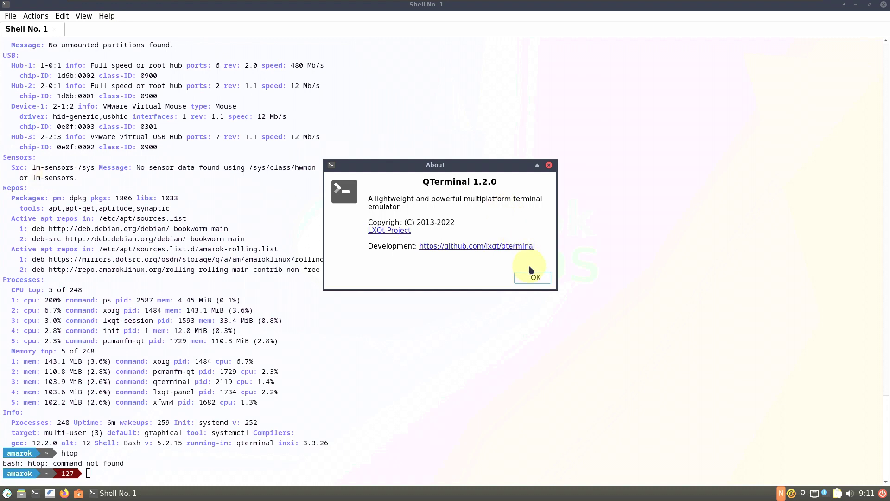
pyautogui.click(533, 277)
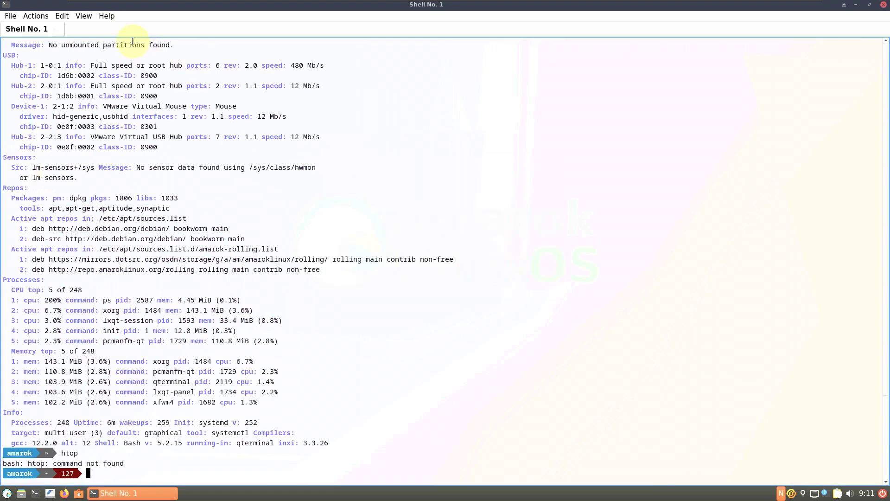
pyautogui.click(111, 21)
pyautogui.click(117, 40)
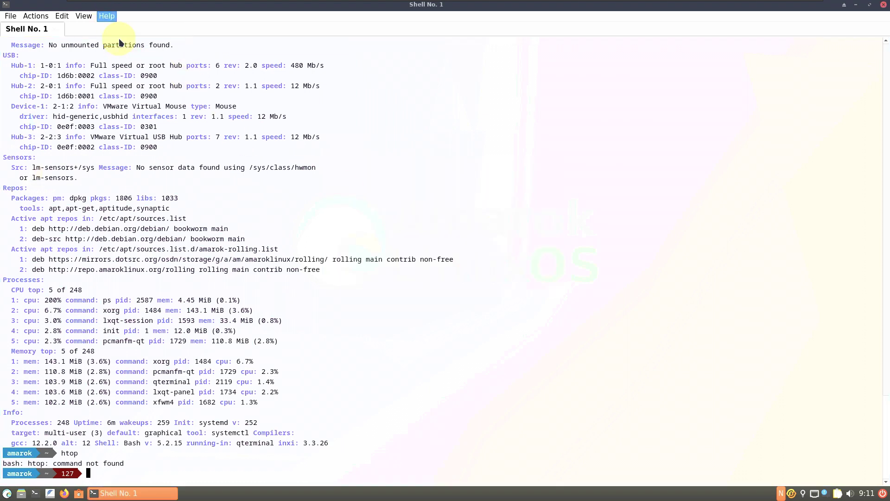
pyautogui.click(595, 333)
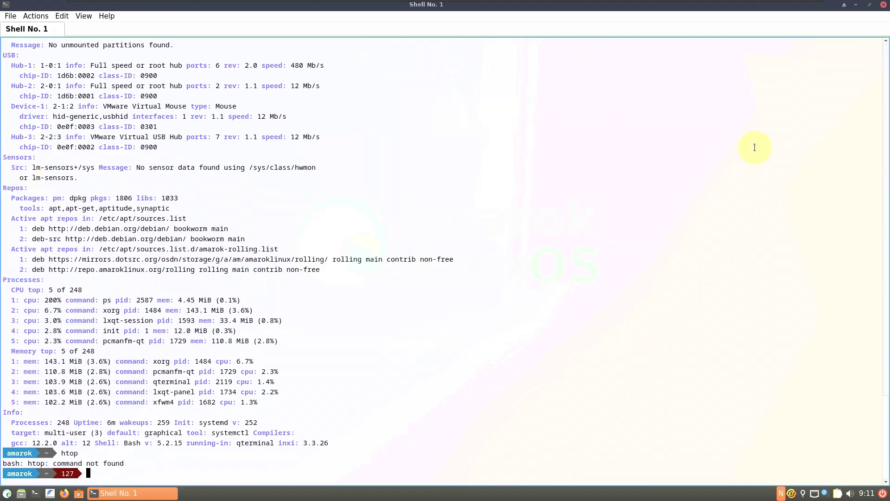
pyautogui.click(882, 6)
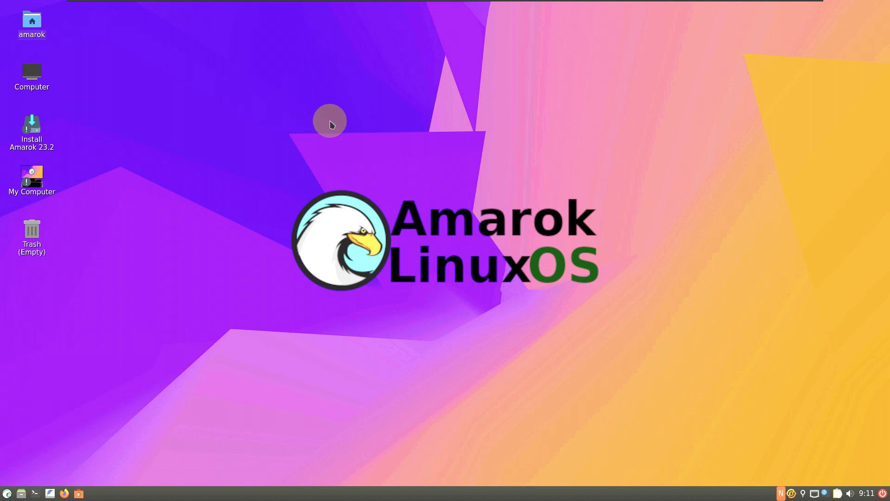
# Open Firefox, close its Privacy Notice tab and view the browser's version information in the About window.
pyautogui.rightClick(556, 491)
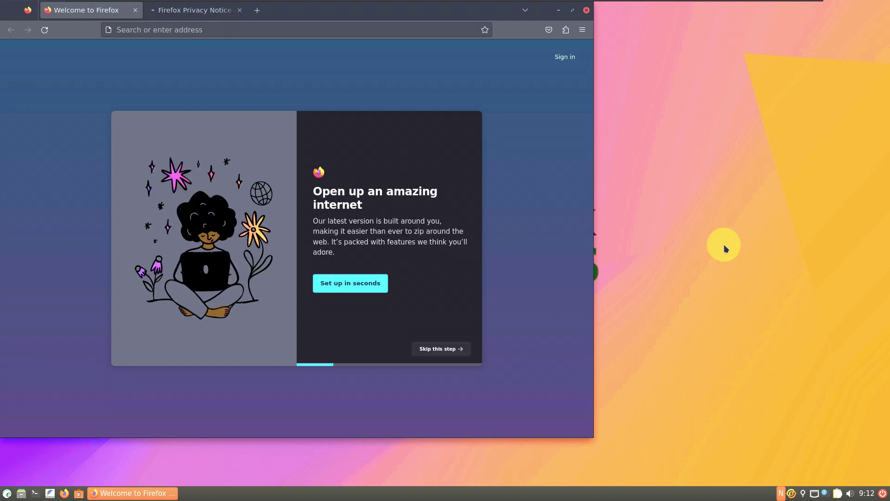
pyautogui.click(239, 10)
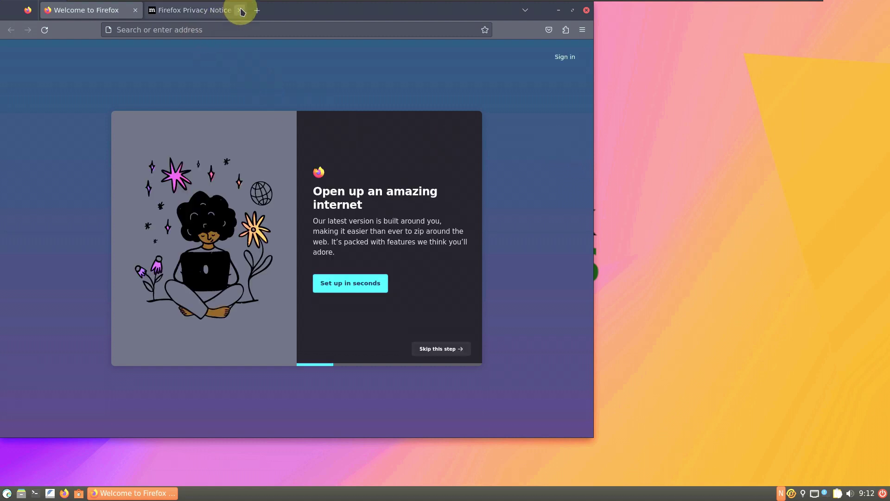
pyautogui.click(587, 34)
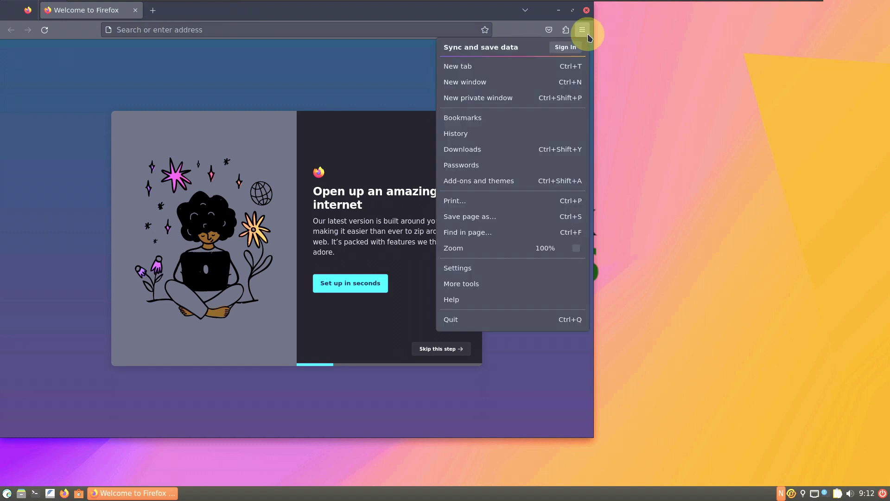
pyautogui.click(505, 306)
pyautogui.click(500, 147)
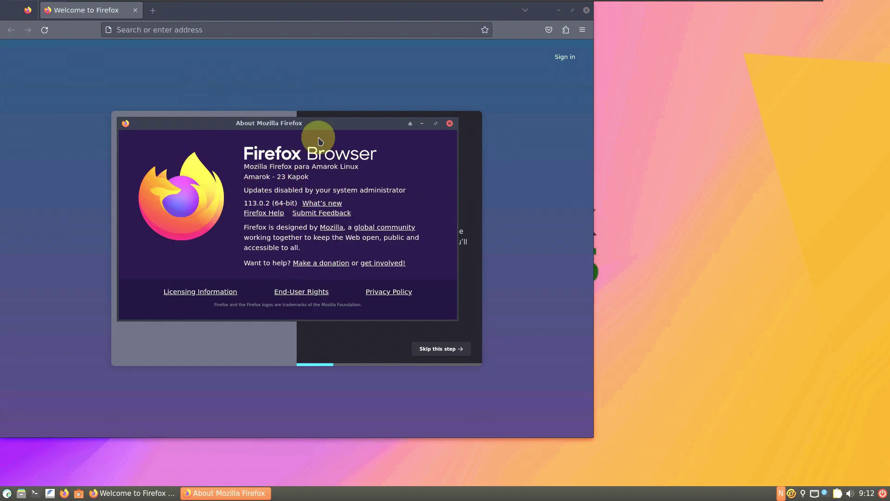
pyautogui.click(449, 123)
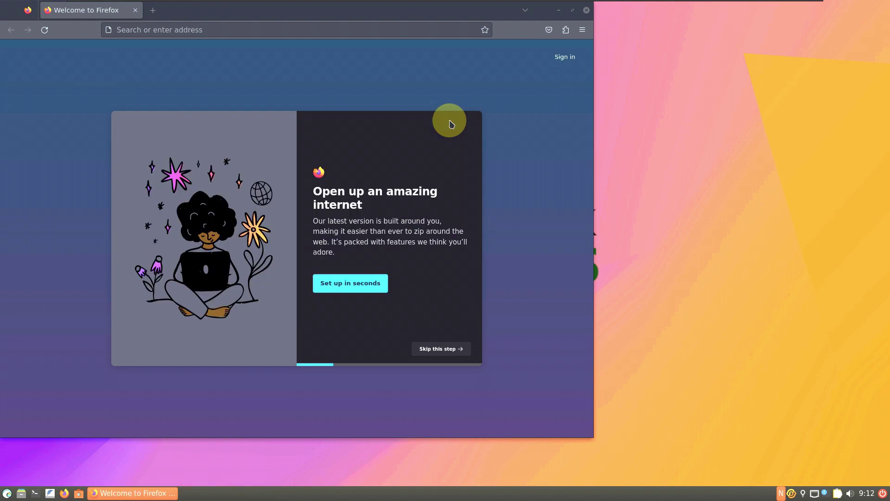
# Maximize the Firefox window and search the web for "amarok linux".
pyautogui.click(572, 12)
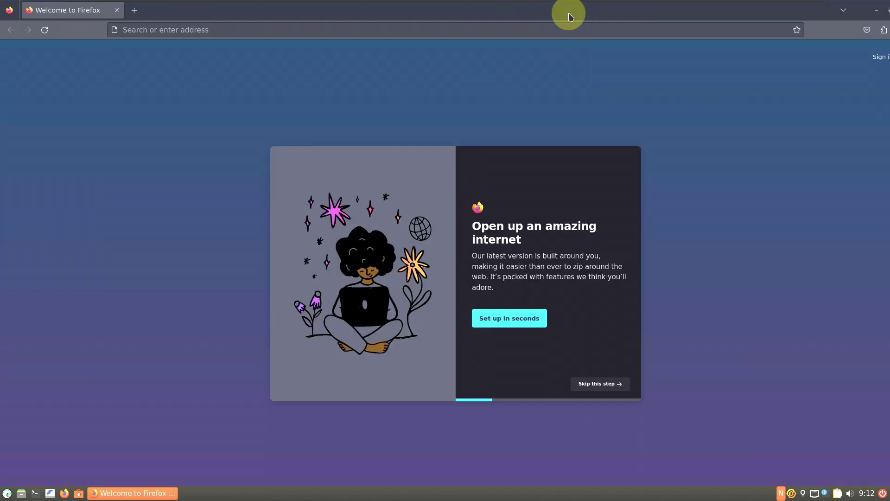
pyautogui.click(536, 31)
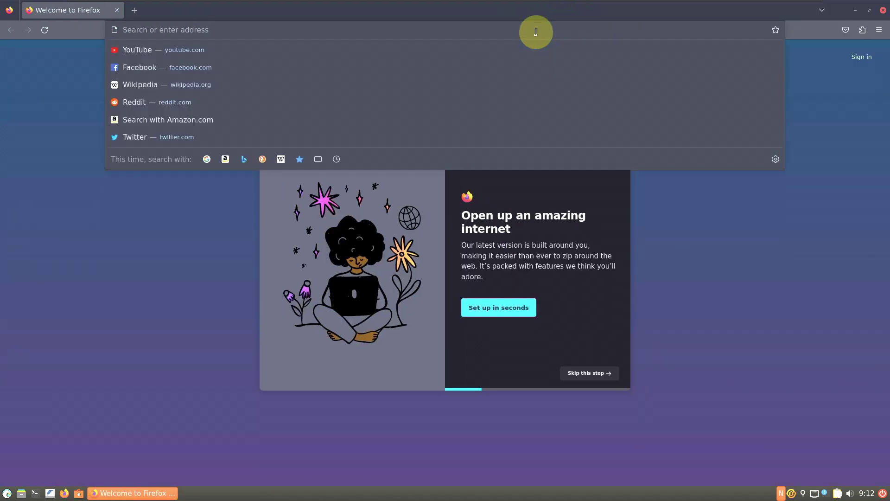
pyautogui.write('a')
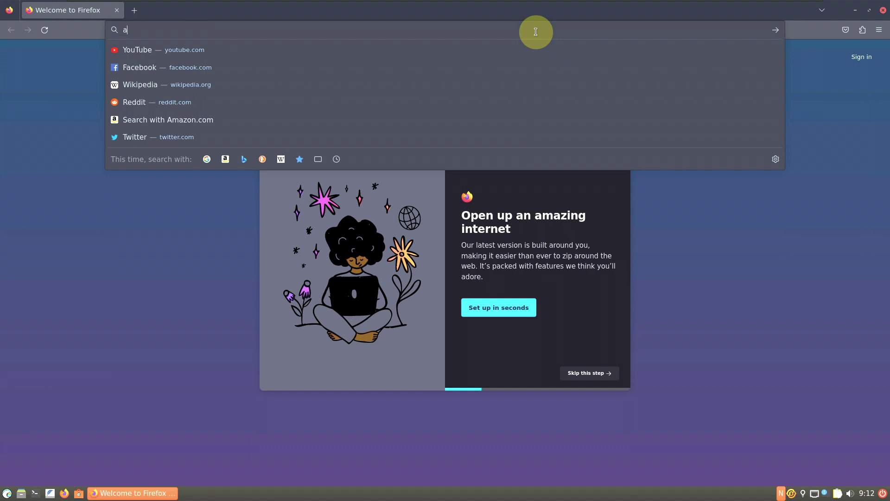
pyautogui.write('maro')
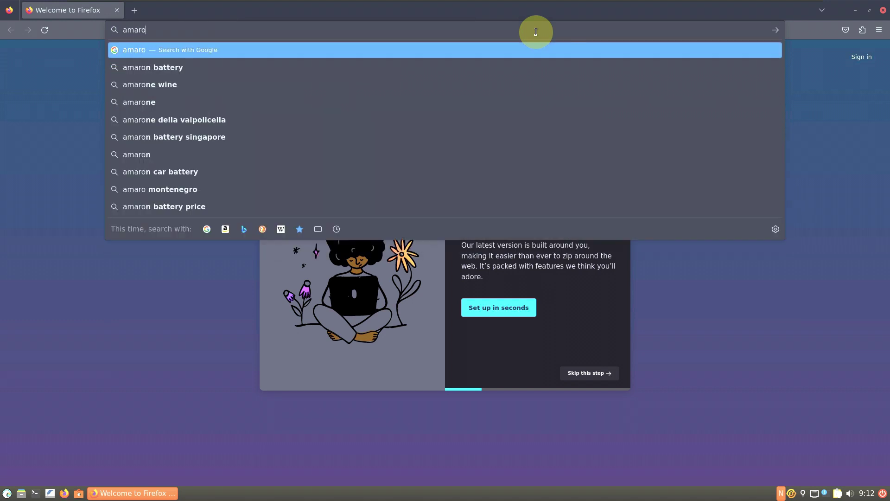
pyautogui.write('k linux')
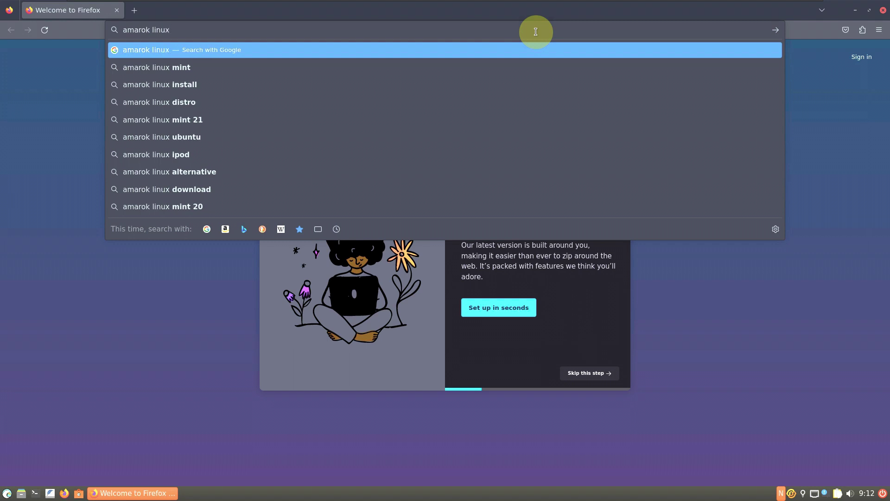
pyautogui.press('Return')
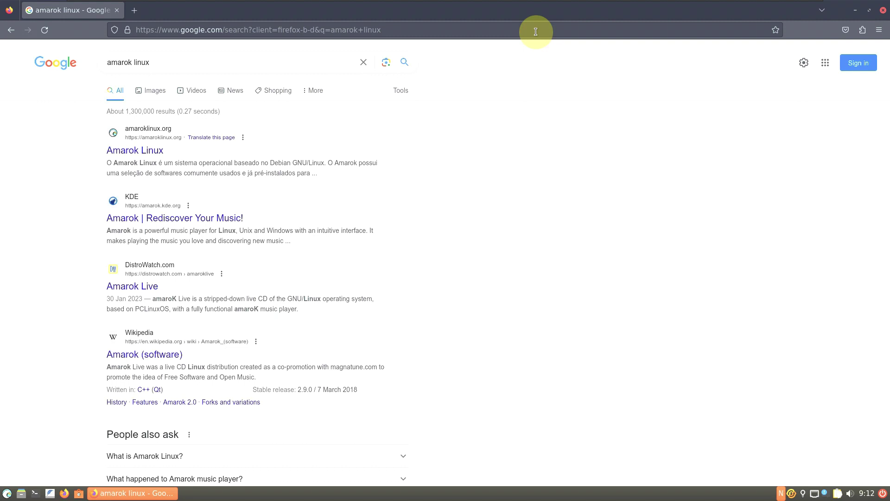
# Open the download page of the amaroklinux.org site and look over the MATE, LXQt and Cinnamon 23.2 editions.
pyautogui.click(151, 155)
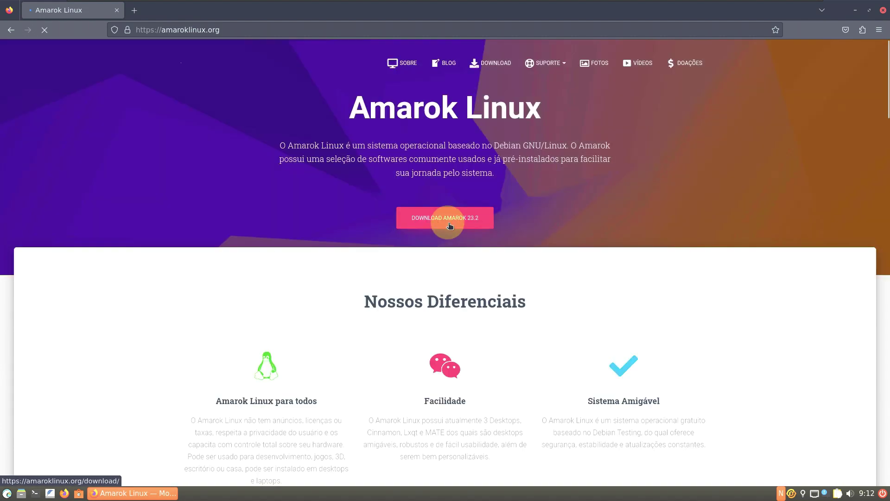
pyautogui.click(449, 225)
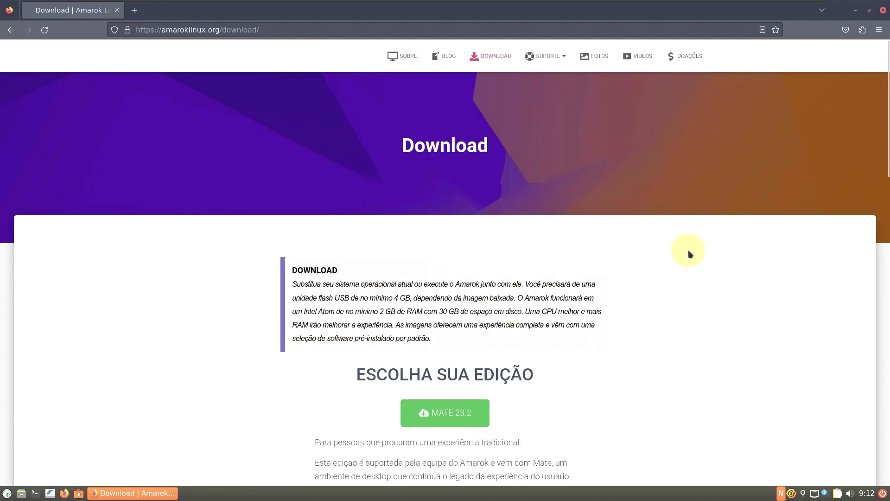
pyautogui.scroll(-10, 619, 173)
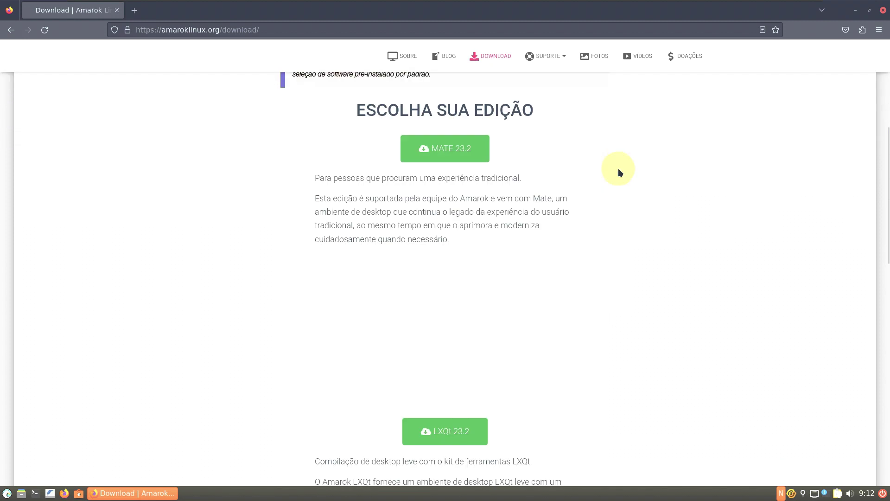
pyautogui.scroll(-3, 619, 172)
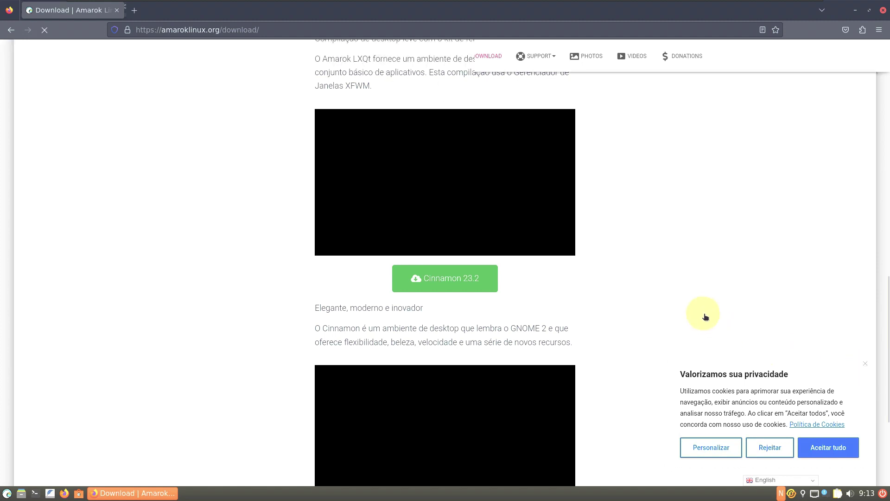
pyautogui.scroll(8, 704, 314)
pyautogui.scroll(6, 704, 315)
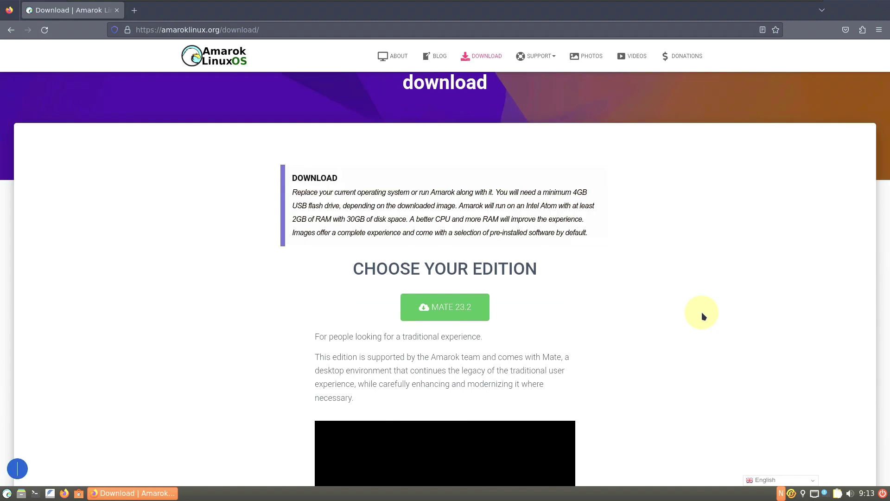
pyautogui.scroll(2, 703, 316)
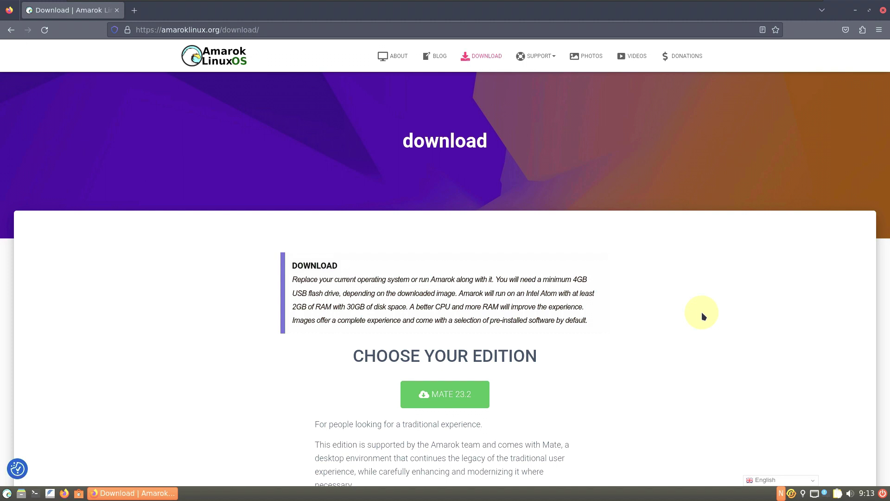
pyautogui.scroll(-5, 773, 450)
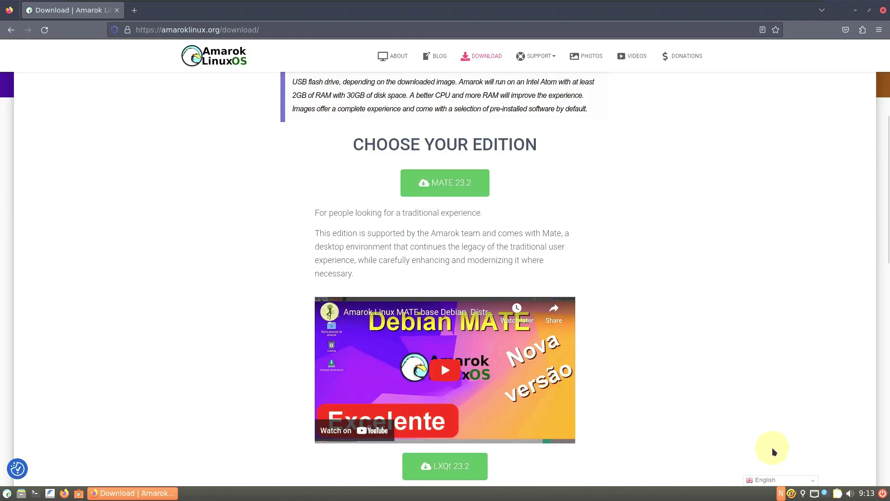
pyautogui.scroll(-6, 731, 433)
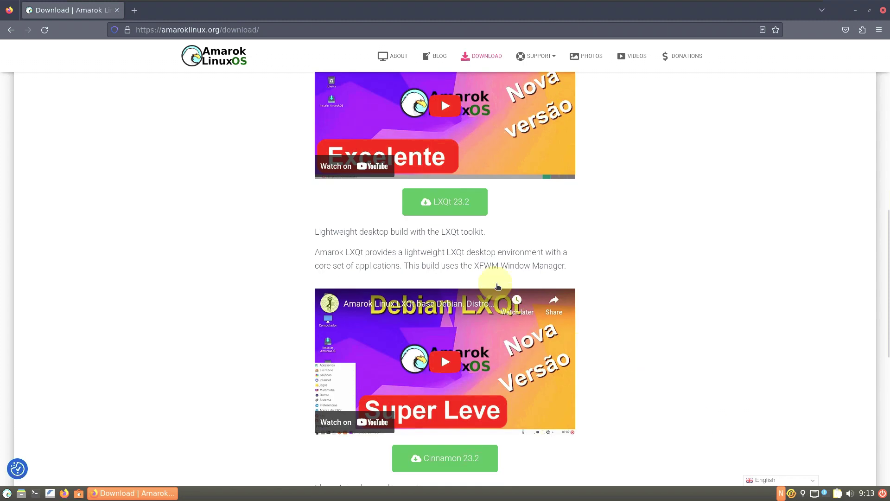
# Open the LXQt 23.2 download page and view its Requirements and Extra details.
pyautogui.click(443, 207)
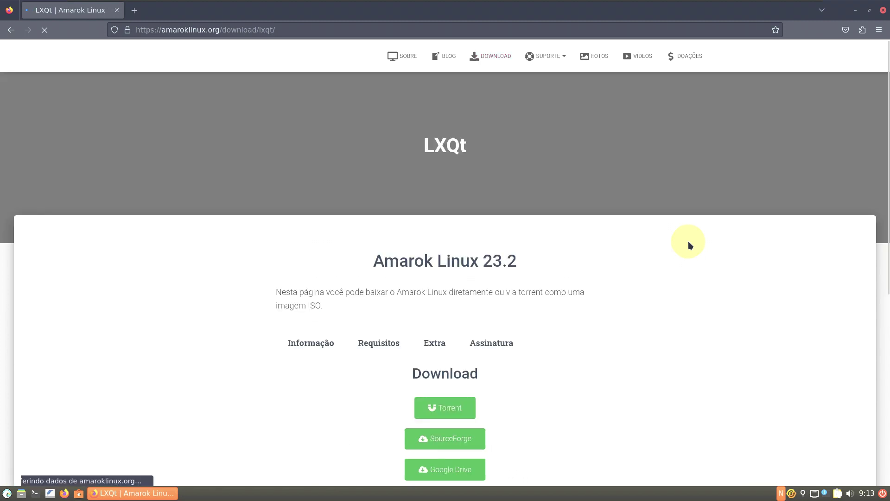
pyautogui.scroll(-3, 689, 242)
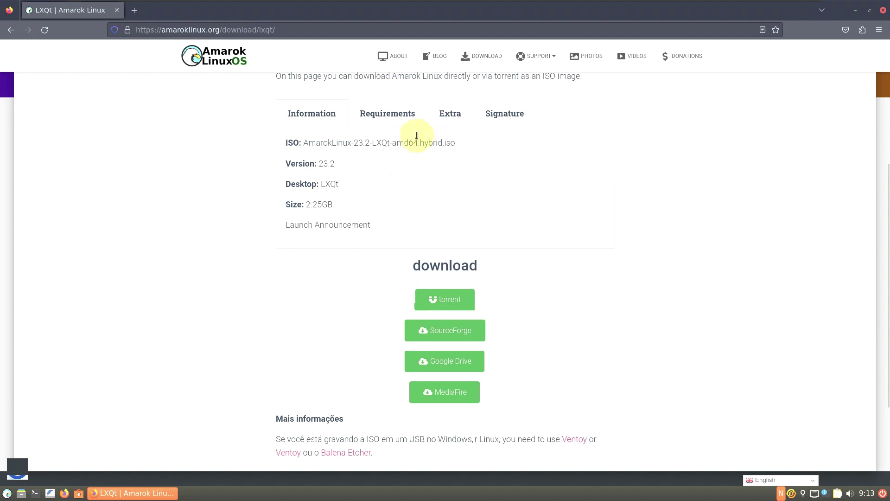
pyautogui.click(406, 123)
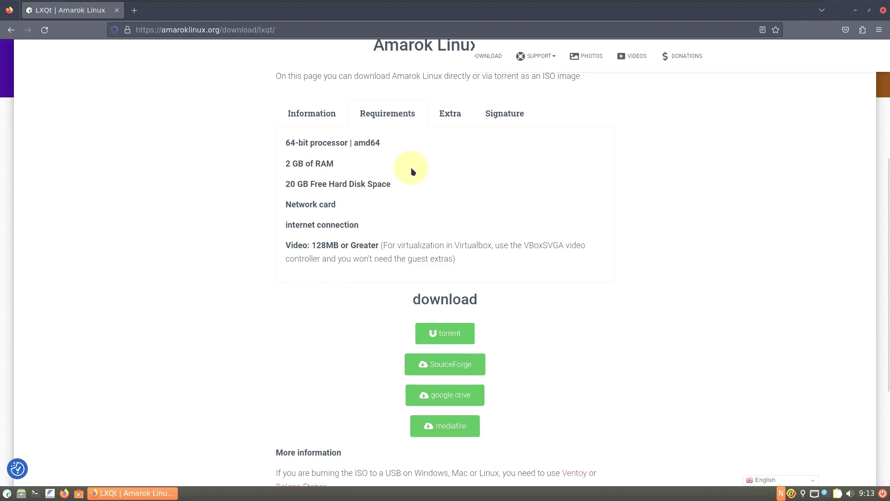
pyautogui.click(454, 114)
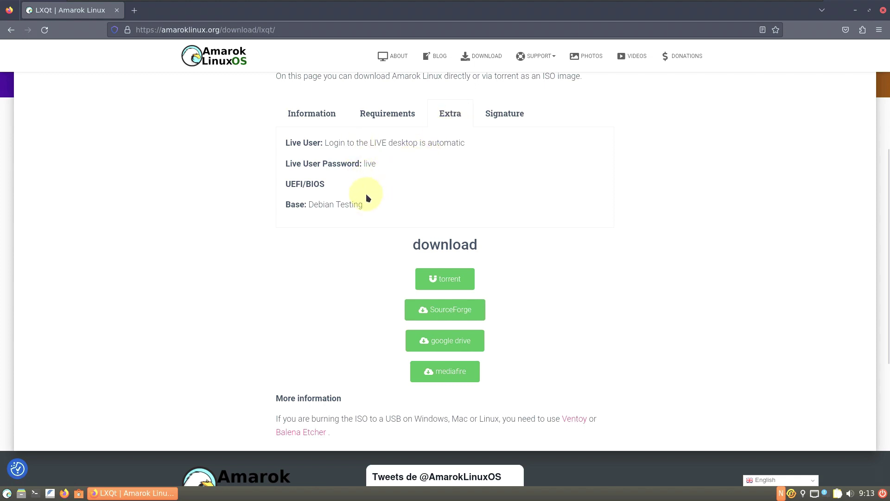
# View the LXQt edition's Signature details, try downloading its ISO from Google Drive, and close Firefox.
pyautogui.click(518, 120)
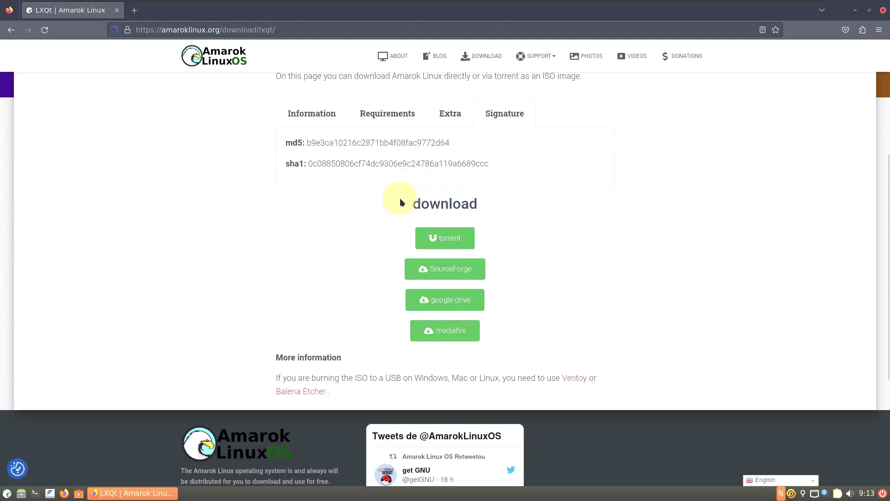
pyautogui.click(467, 303)
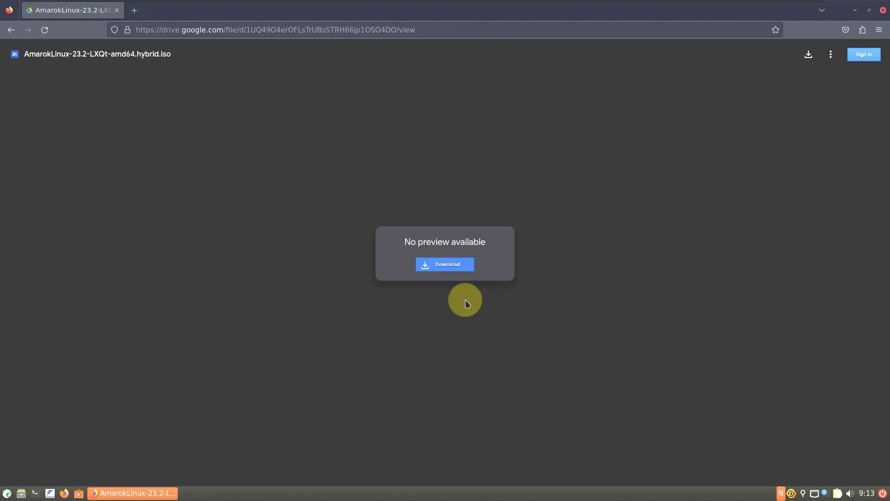
pyautogui.click(459, 265)
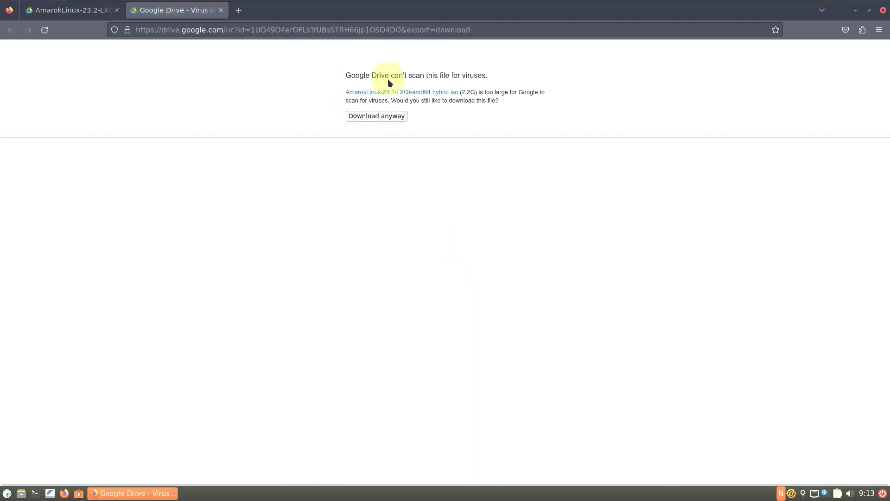
pyautogui.click(386, 116)
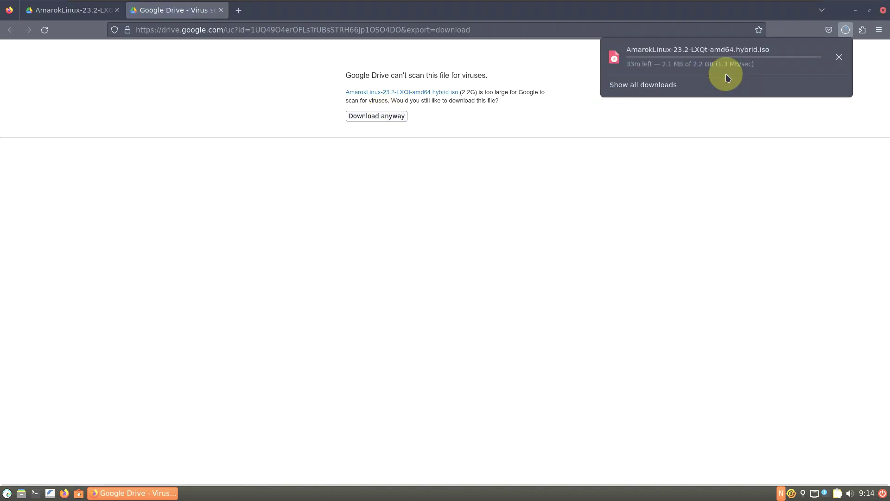
pyautogui.click(848, 63)
pyautogui.click(884, 10)
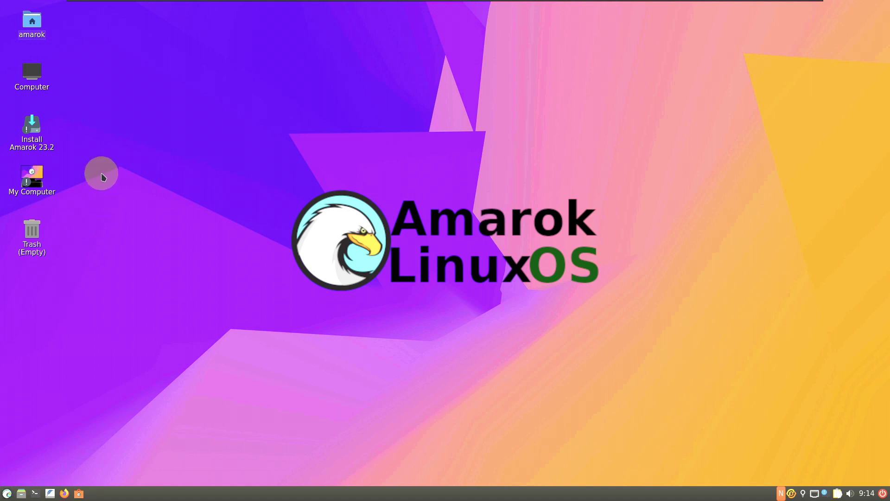
# Launch the installer by executing the Install Amarok 23.2 desktop entry.
pyautogui.rightClick(50, 139)
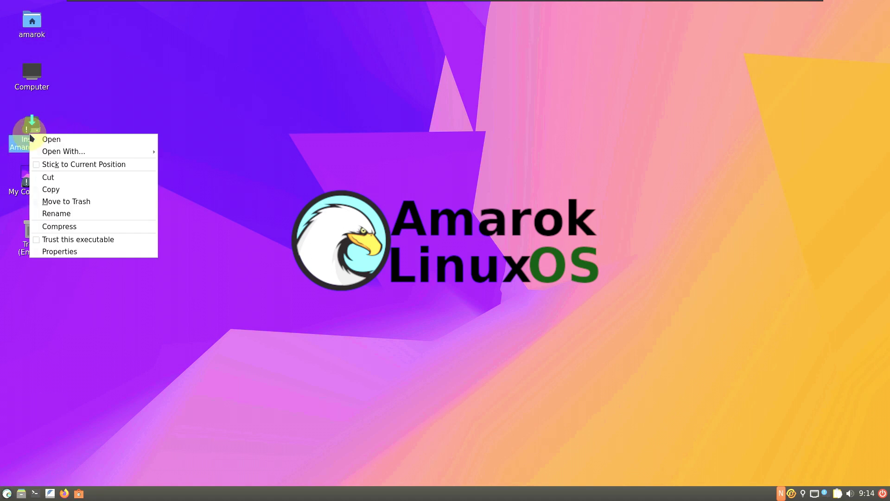
pyautogui.click(50, 140)
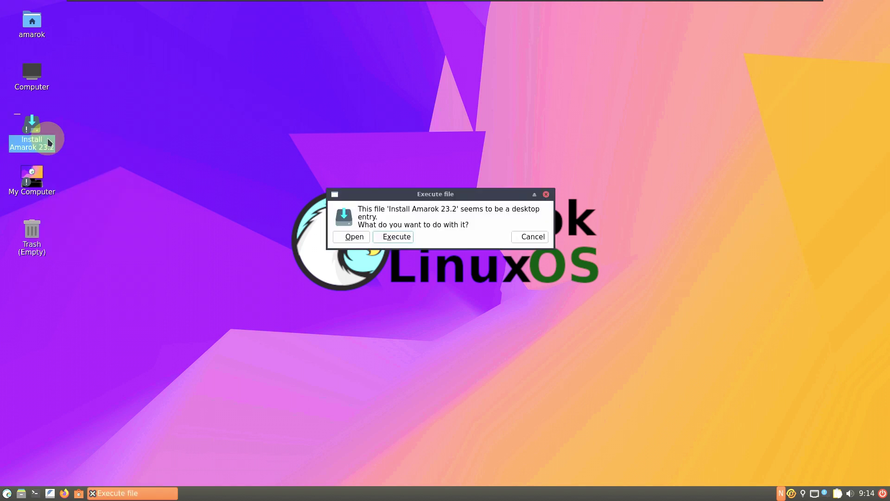
pyautogui.click(404, 239)
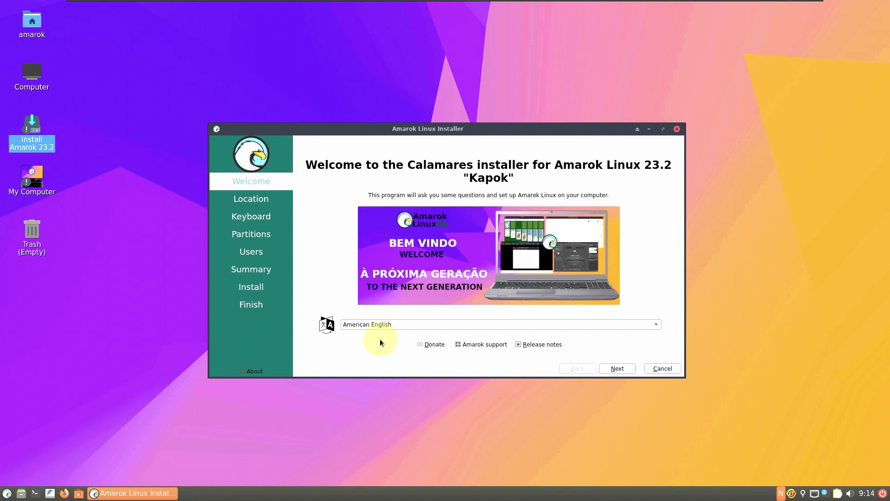
# View the Calamares version information in the installer's About window, close it, and maximize the installer.
pyautogui.click(251, 371)
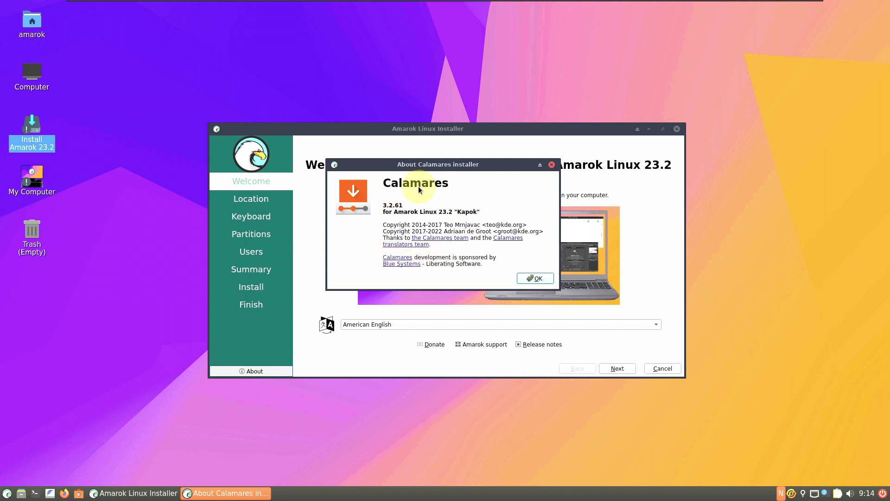
pyautogui.click(535, 278)
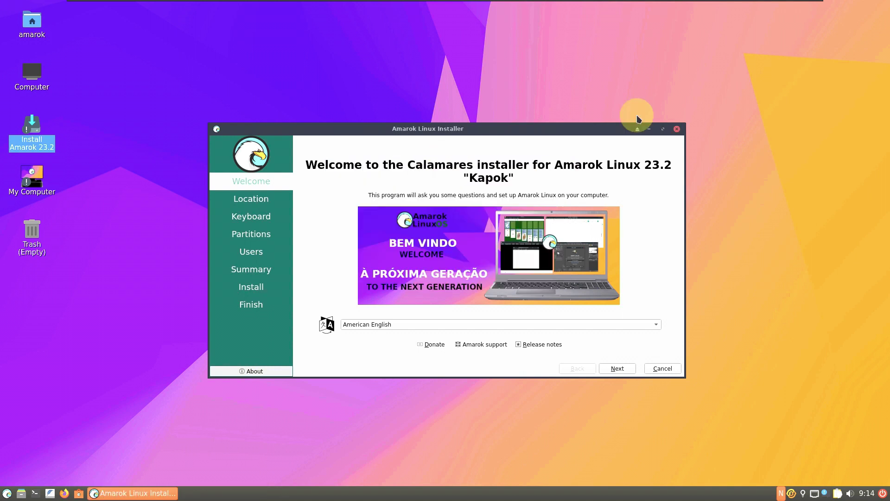
pyautogui.click(662, 128)
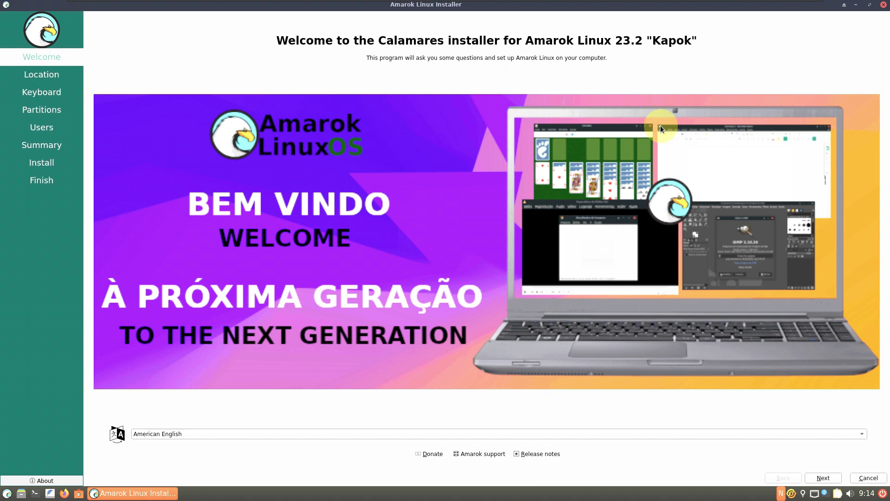
# Look through the available installer languages, keep American English, and continue to the Location page.
pyautogui.click(496, 434)
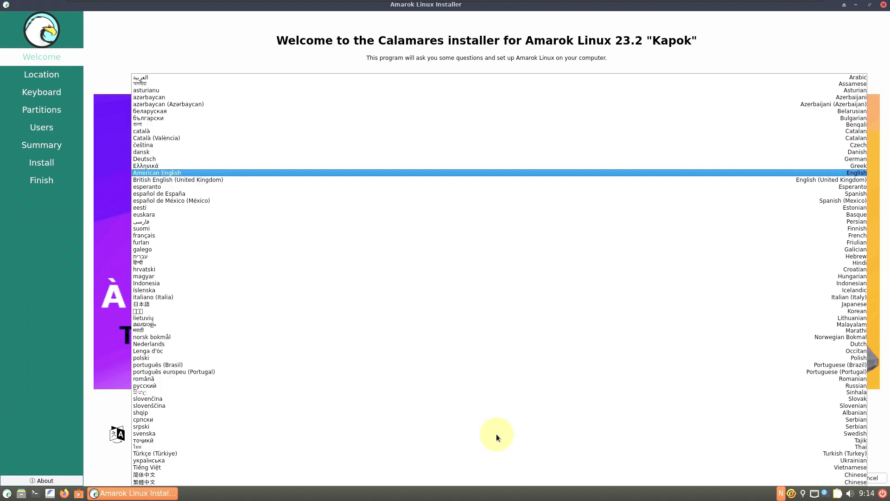
pyautogui.click(115, 283)
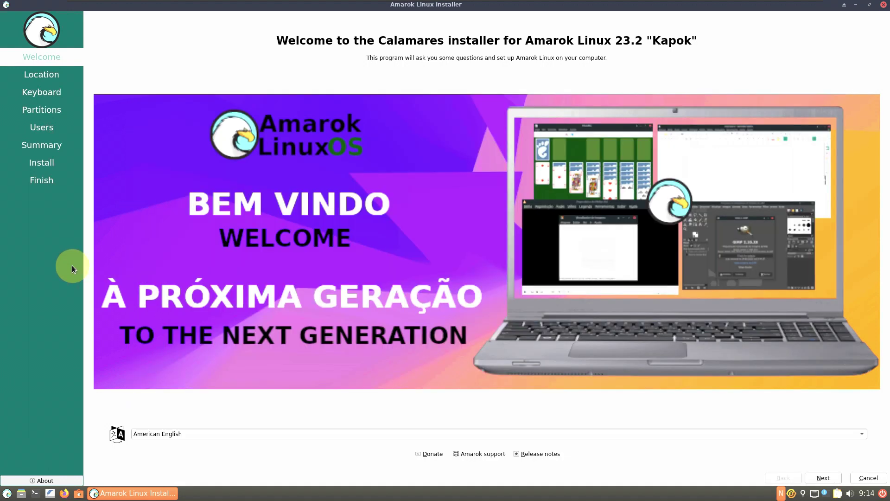
pyautogui.click(826, 482)
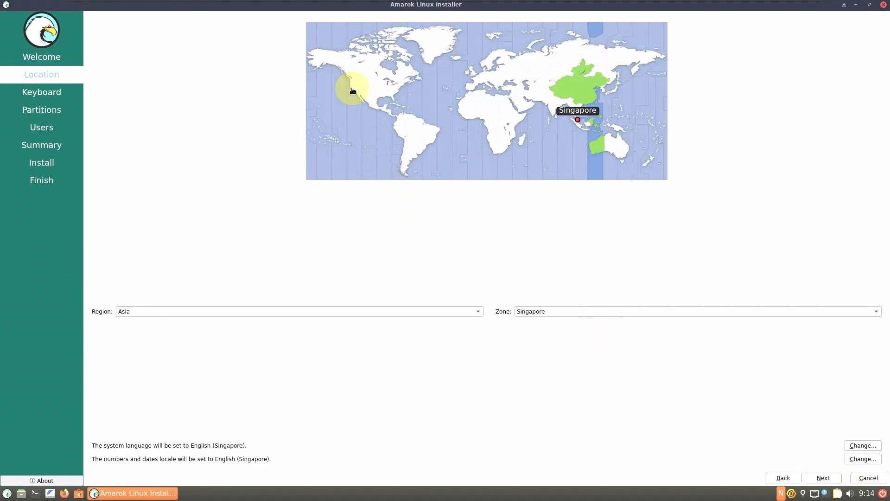
# Set the installation's time zone to America, Los Angeles, and look through the region and zone choices.
pyautogui.click(352, 88)
pyautogui.click(413, 308)
pyautogui.click(588, 271)
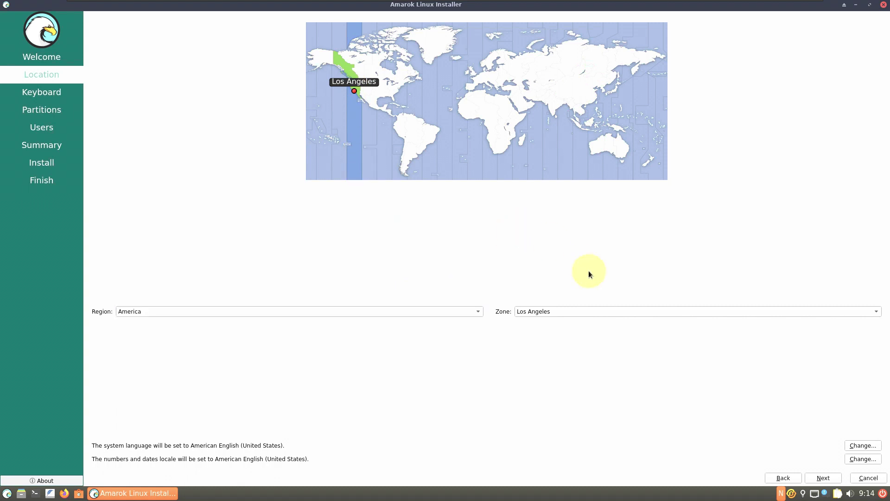
pyautogui.click(592, 311)
pyautogui.click(457, 235)
# Check the system language and the numbers and dates locale choices without changing them, and continue to the Keyboard page.
pyautogui.click(862, 445)
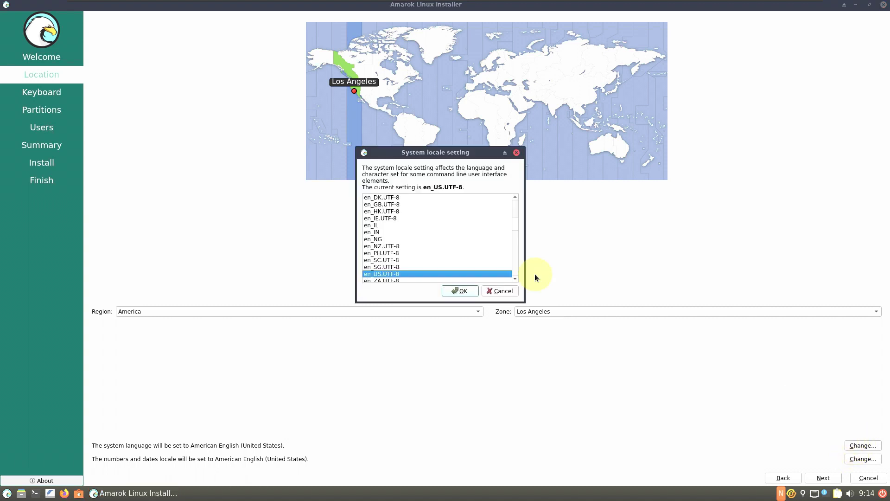
pyautogui.click(499, 290)
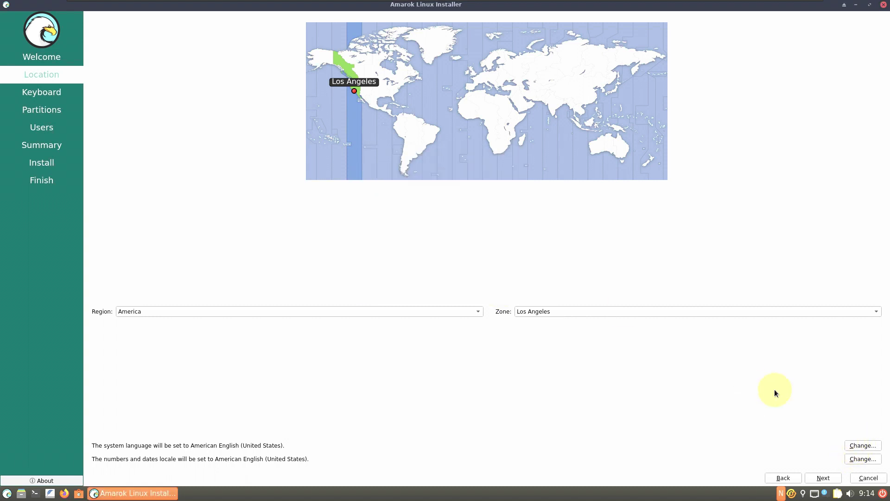
pyautogui.click(863, 459)
pyautogui.click(505, 293)
pyautogui.click(822, 478)
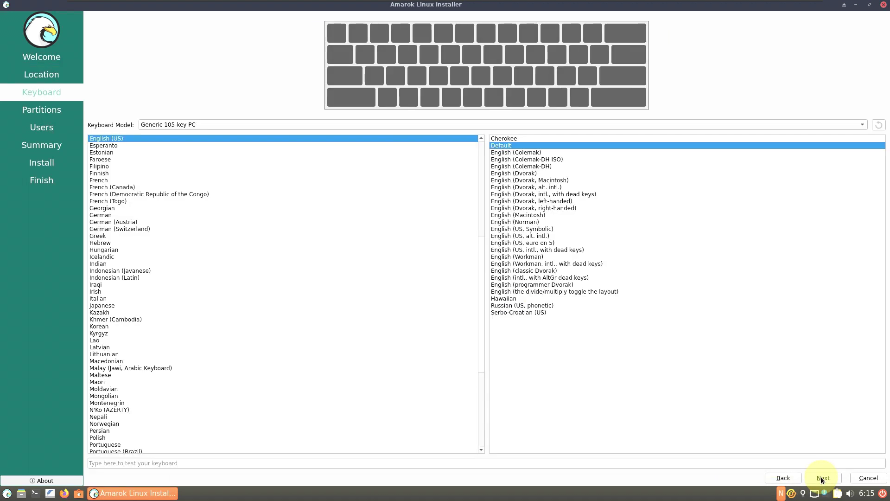
# Browse the keyboard models, keep Generic 105-key PC with the default English (US) layout, and continue to the Partitions page.
pyautogui.click(422, 125)
pyautogui.scroll(6, 541, 325)
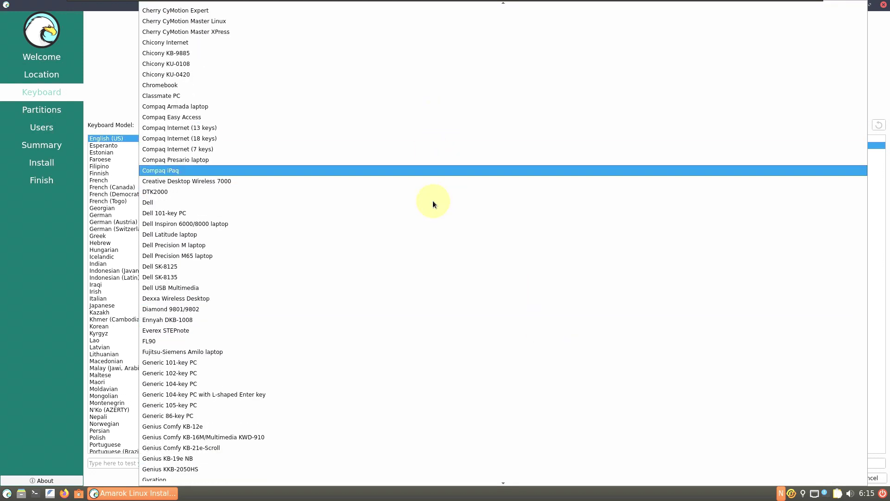
pyautogui.scroll(-6, 432, 201)
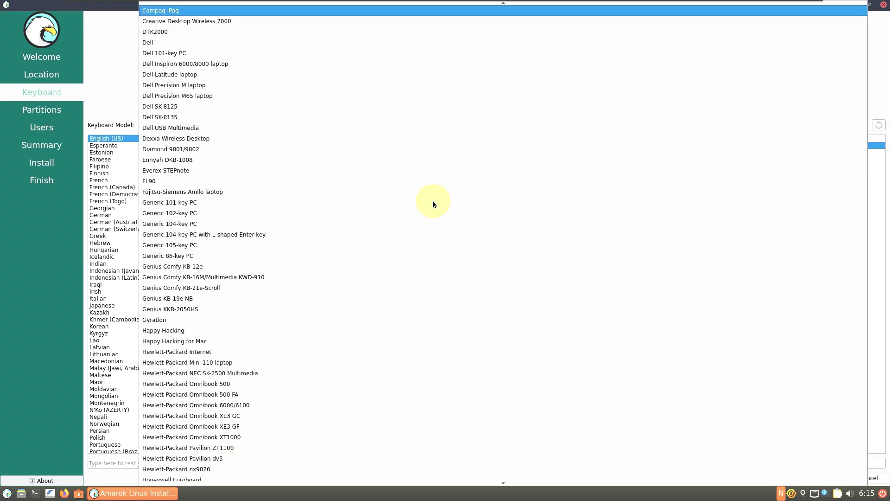
pyautogui.click(113, 92)
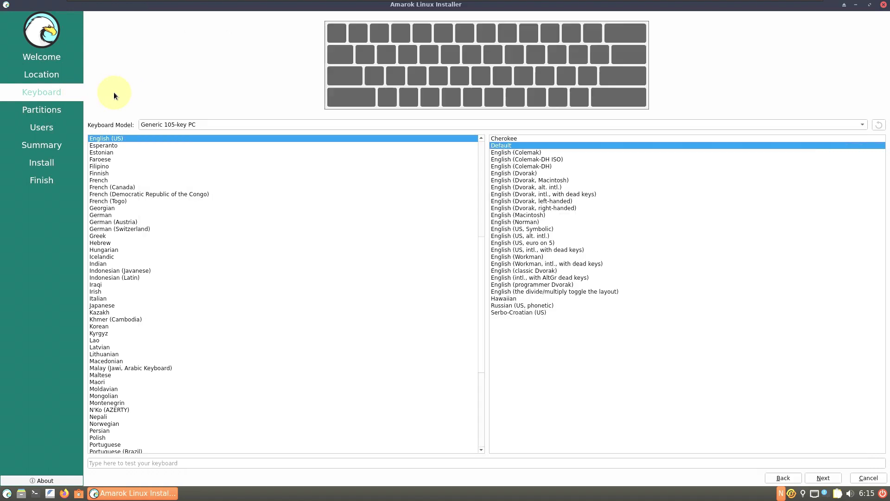
pyautogui.click(838, 482)
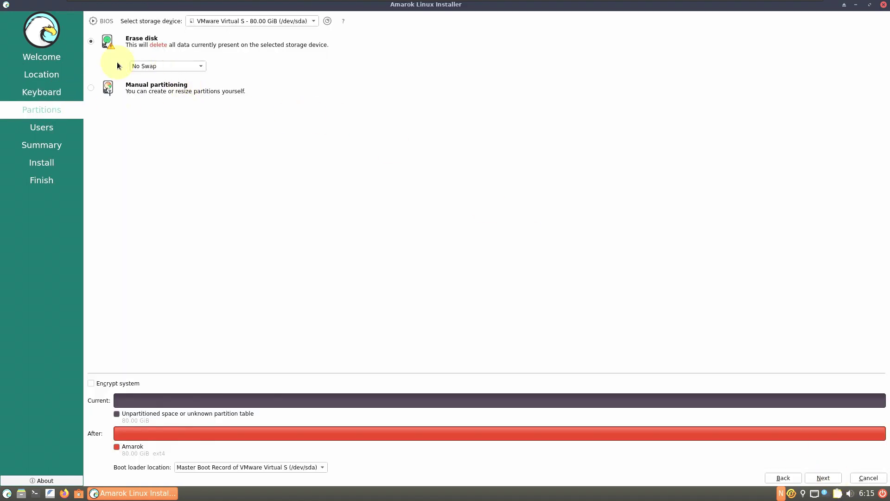
# Review the swap choices and the Manual partitioning option, and return to Erase disk with No Swap.
pyautogui.click(144, 66)
pyautogui.click(373, 70)
pyautogui.click(91, 87)
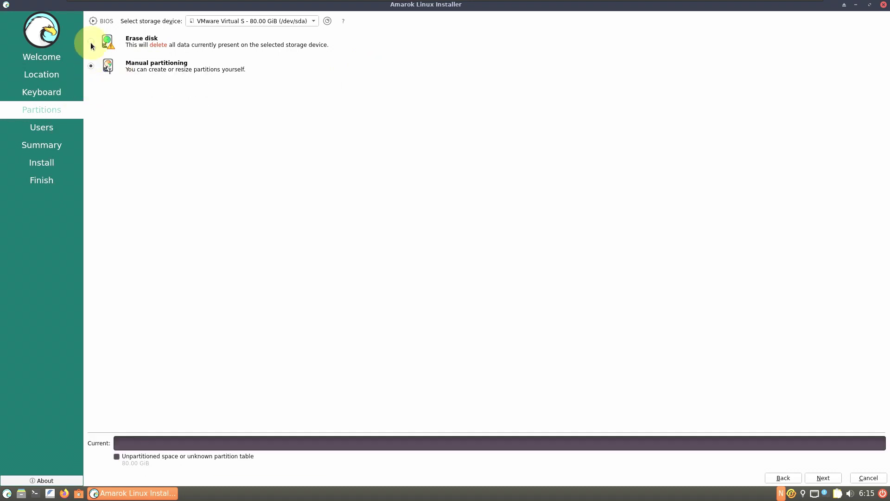
pyautogui.click(90, 41)
# Review the boot loader locations and the Encrypt system option, leave encryption off, and continue to the Users page.
pyautogui.click(291, 465)
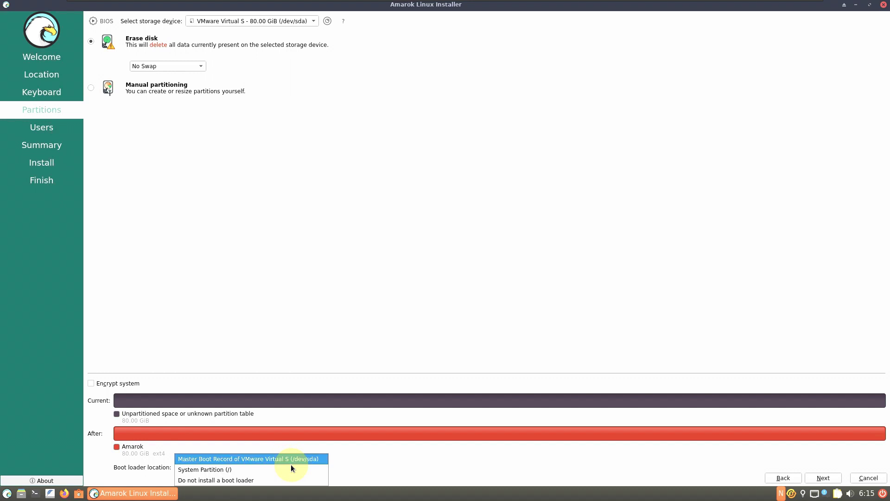
pyautogui.click(277, 360)
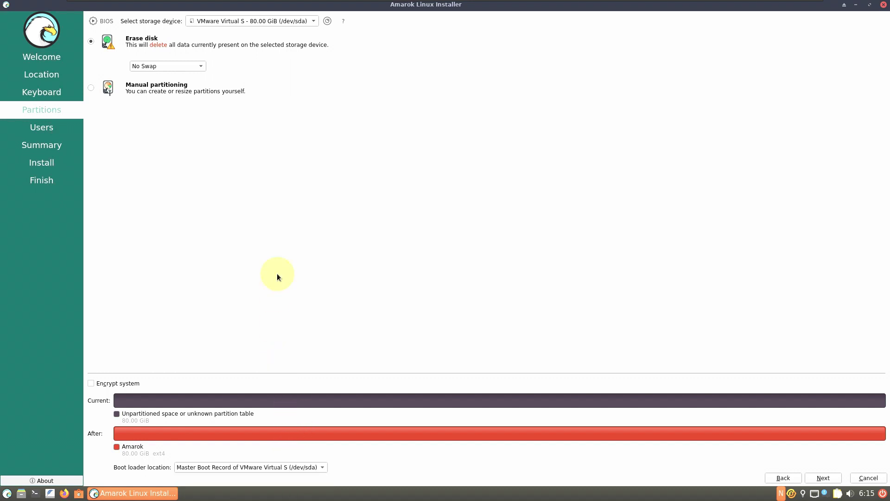
pyautogui.click(117, 385)
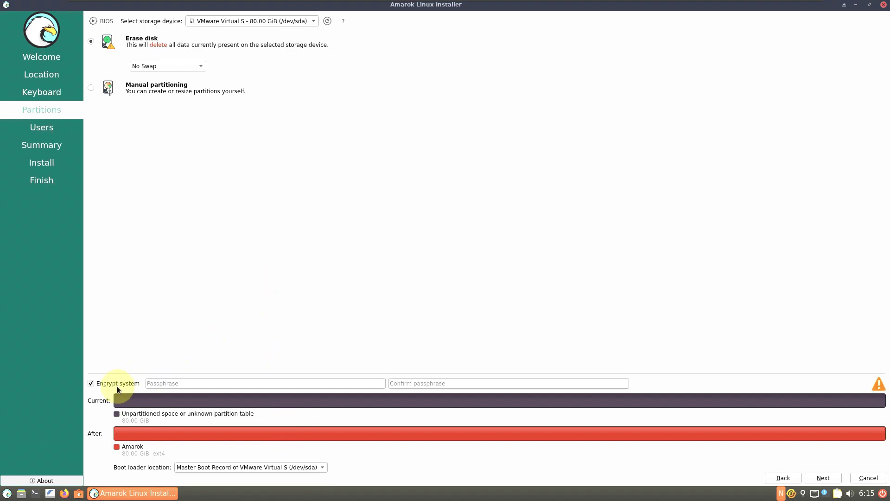
pyautogui.click(117, 386)
pyautogui.click(828, 482)
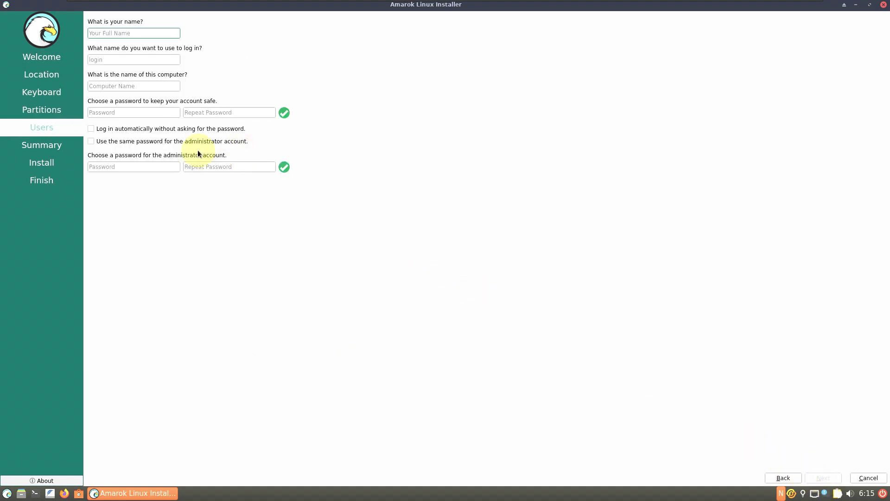
# Enable automatic login and the same password for the administrator account, and fill in the user's name.
pyautogui.click(187, 141)
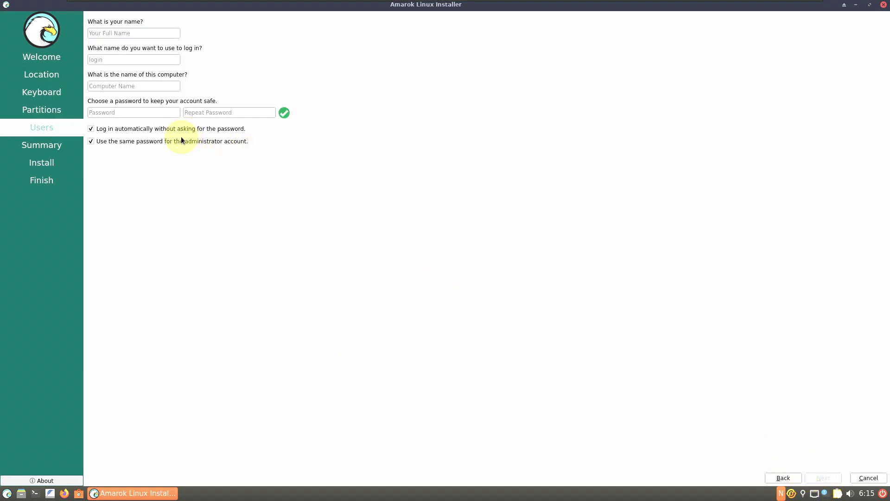
pyautogui.click(154, 35)
pyautogui.write('runboxing')
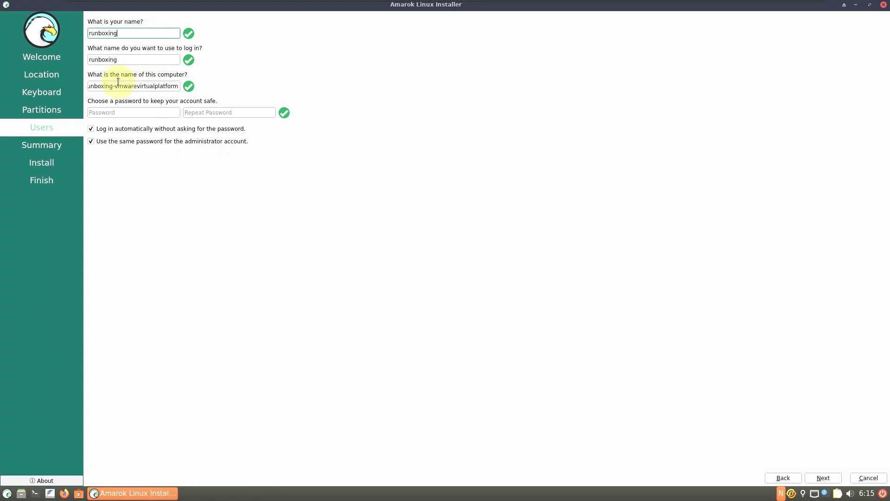
# Remove the "-vmwarevirtualplatform" suffix from the computer name.
pyautogui.moveTo(114, 85); pyautogui.dragTo(229, 88)
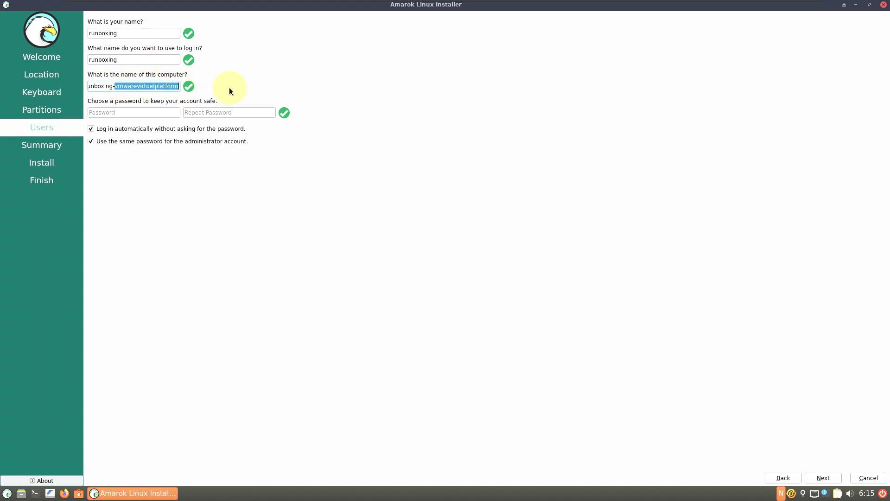
pyautogui.press('BackSpace')
pyautogui.press('BackSpace')
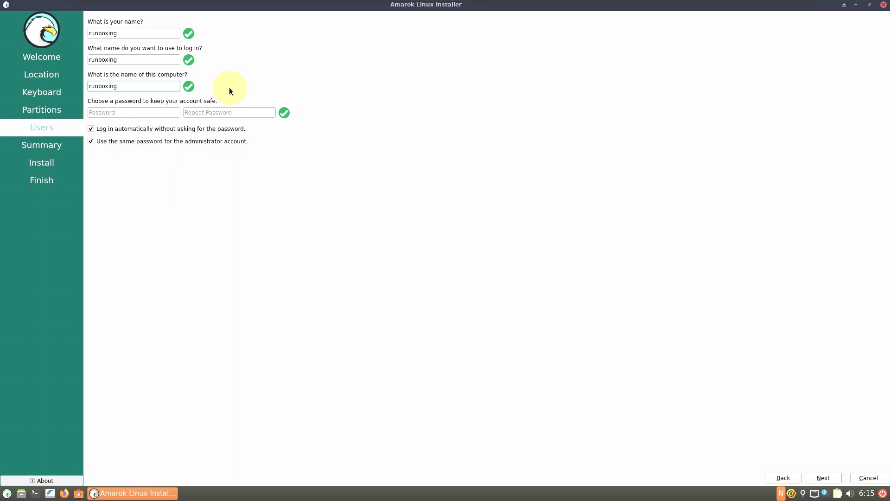
# Enter the account password in both password fields and continue to the installation Summary page.
pyautogui.click(172, 110)
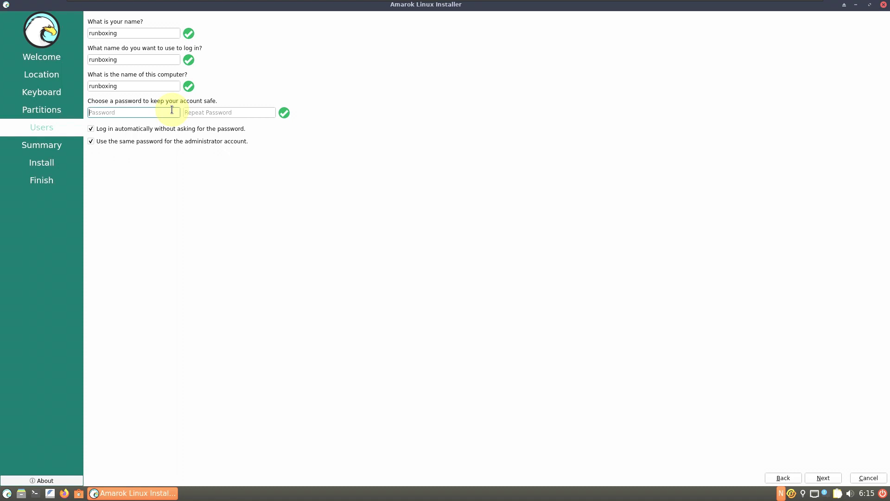
pyautogui.write('•')
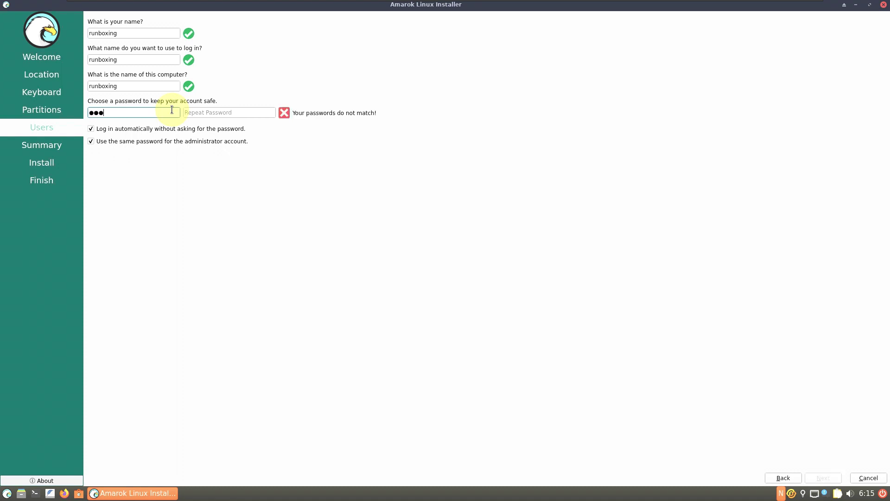
pyautogui.click(195, 110)
pyautogui.write('•••••')
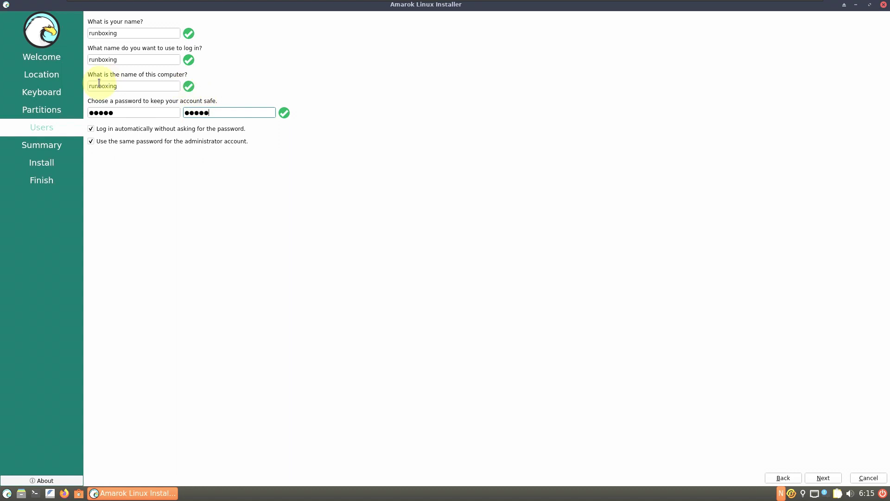
pyautogui.click(824, 478)
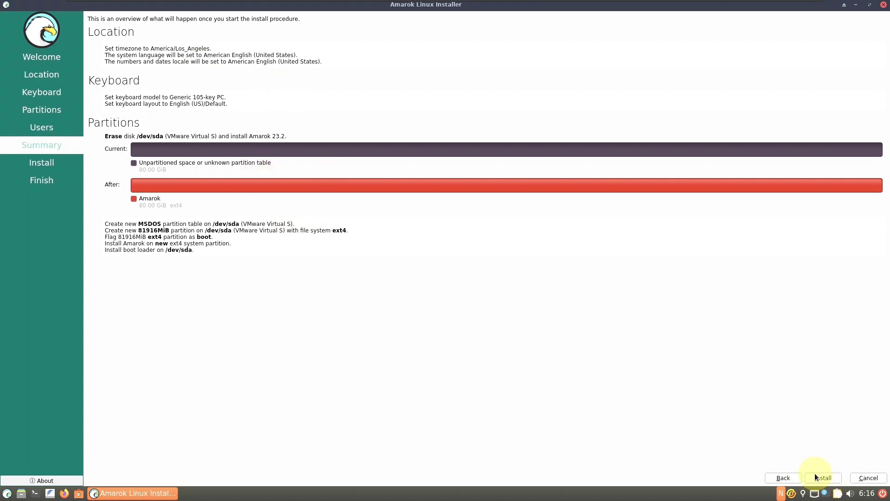
# Cancel the installation from the Summary page, confirm quitting the installer, and check the options offered for the desktop panel.
pyautogui.click(883, 4)
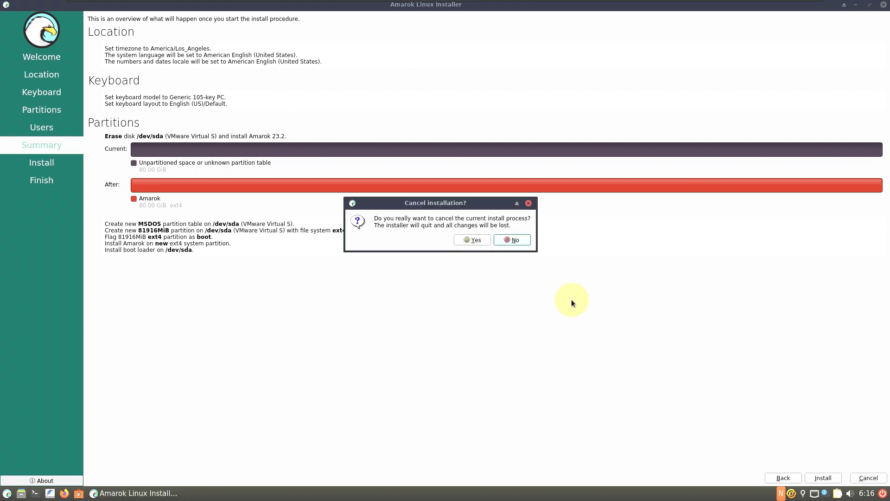
pyautogui.click(476, 240)
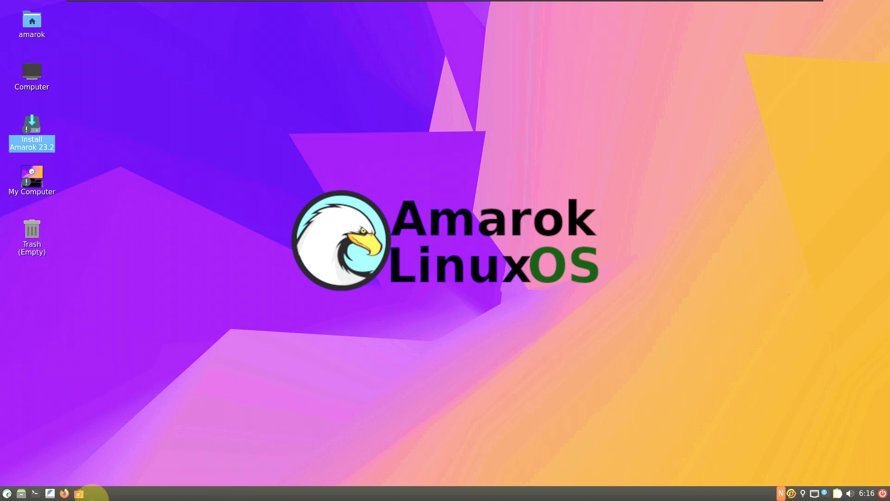
pyautogui.rightClick(212, 496)
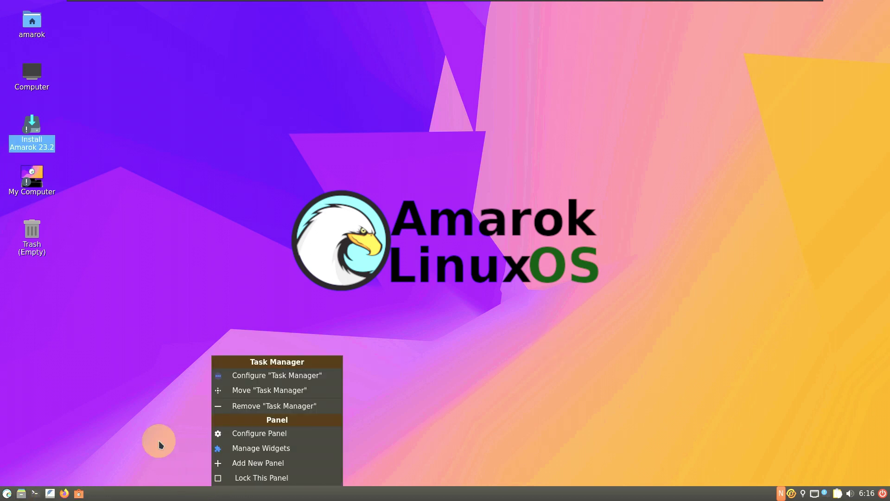
pyautogui.click(137, 282)
# Open the desktop preferences and review the General, Background, Slide Show and Advanced settings.
pyautogui.rightClick(262, 143)
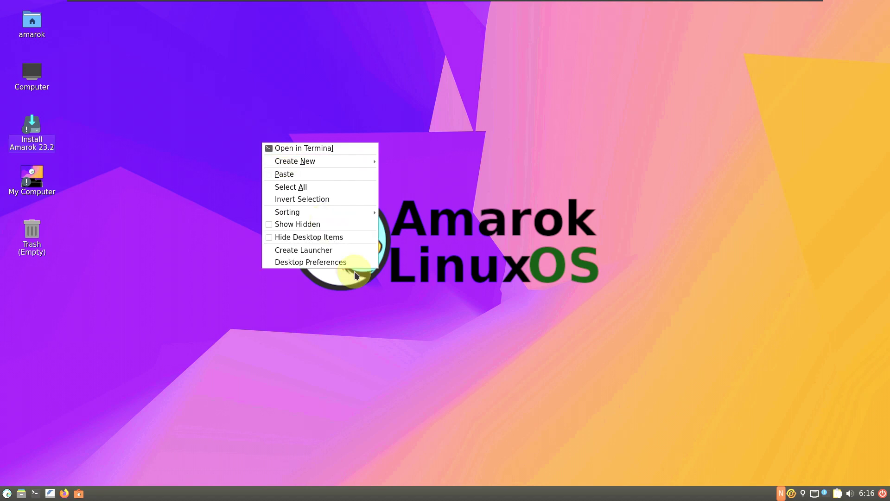
pyautogui.click(324, 263)
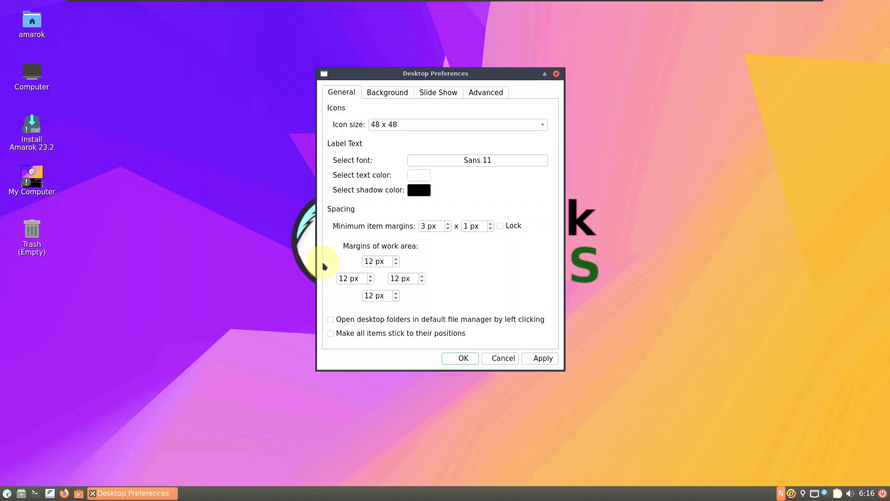
pyautogui.click(396, 101)
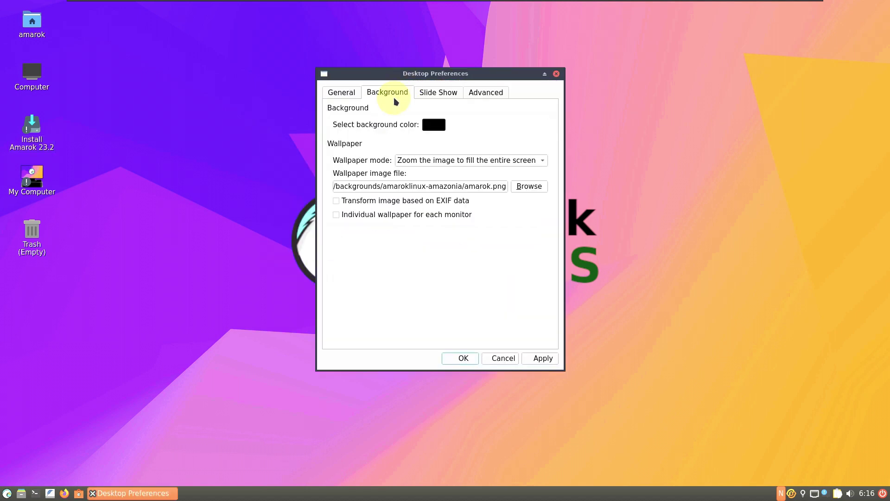
pyautogui.click(457, 97)
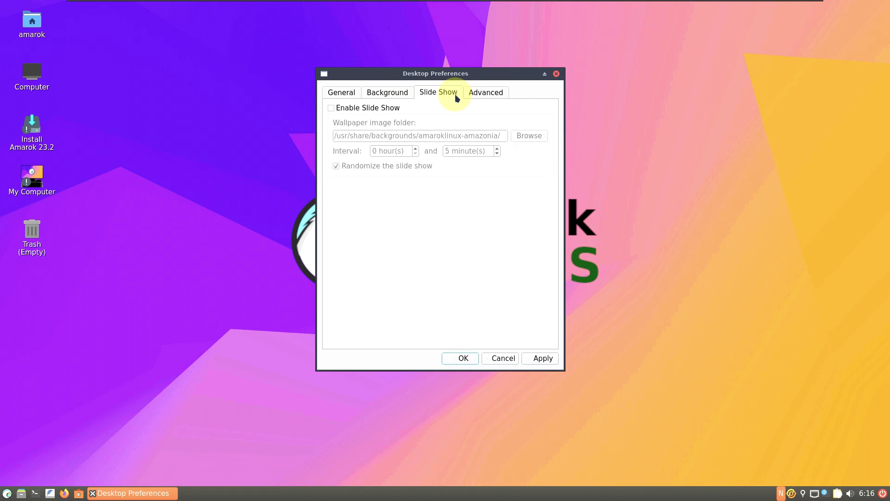
pyautogui.click(482, 94)
# Set the desktop wallpaper to forest-street.jpg from the amaroklinux-amazonia backgrounds folder and apply it.
pyautogui.click(379, 93)
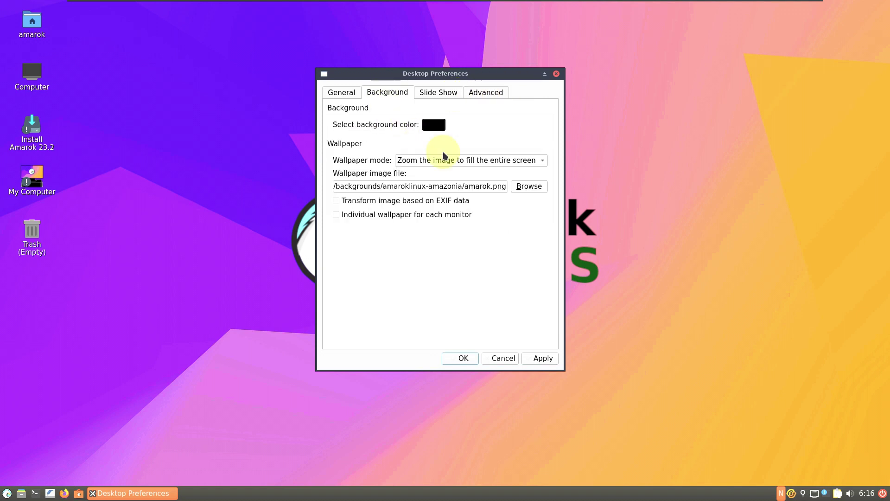
pyautogui.click(537, 187)
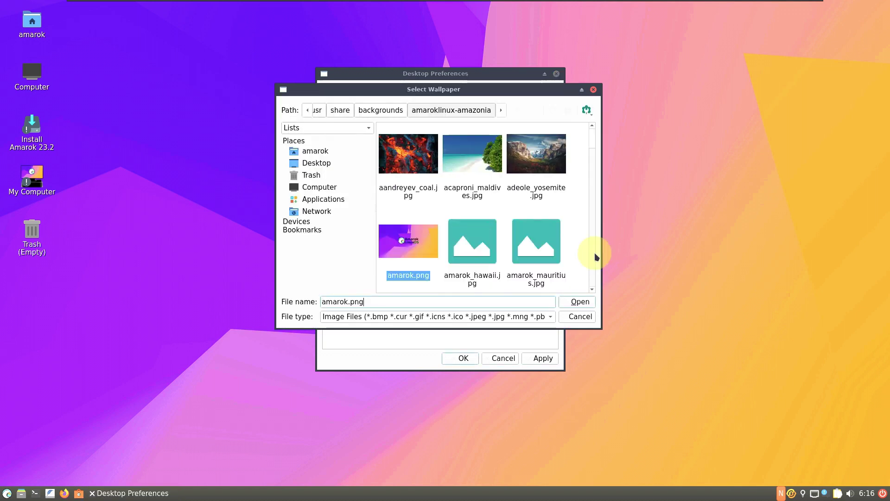
pyautogui.scroll(-1, 520, 192)
pyautogui.scroll(-12, 520, 192)
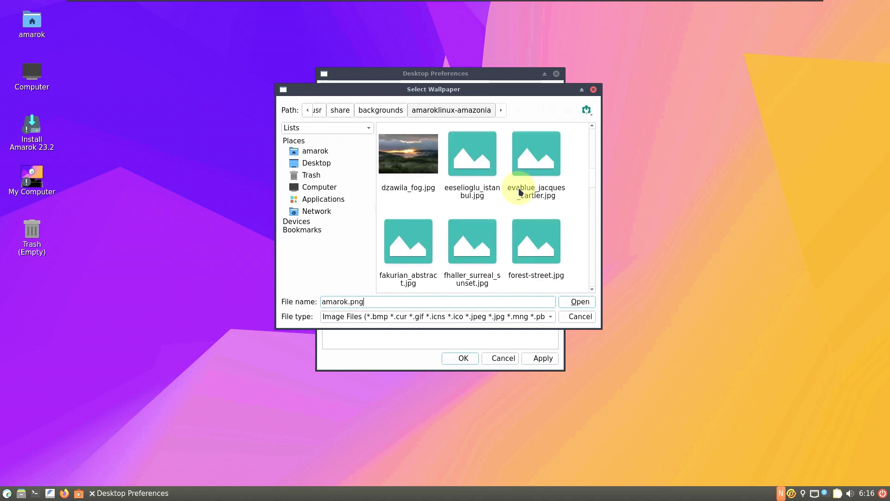
pyautogui.scroll(-5, 520, 192)
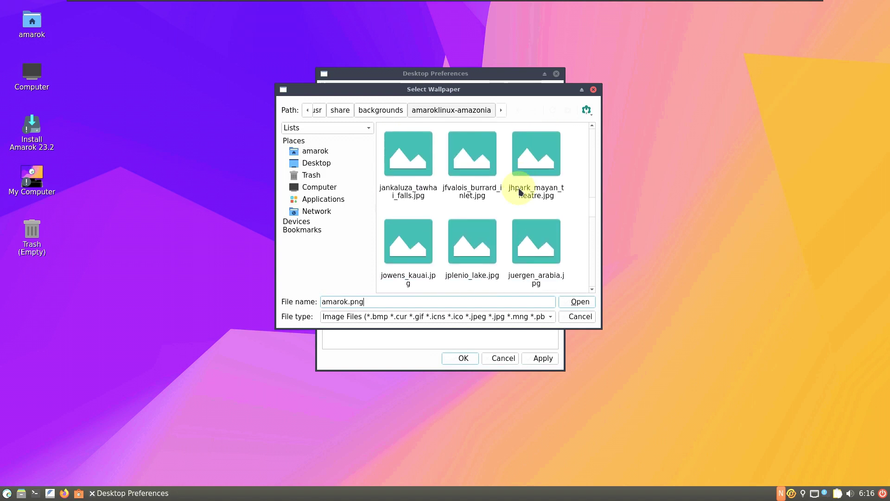
pyautogui.scroll(5, 521, 192)
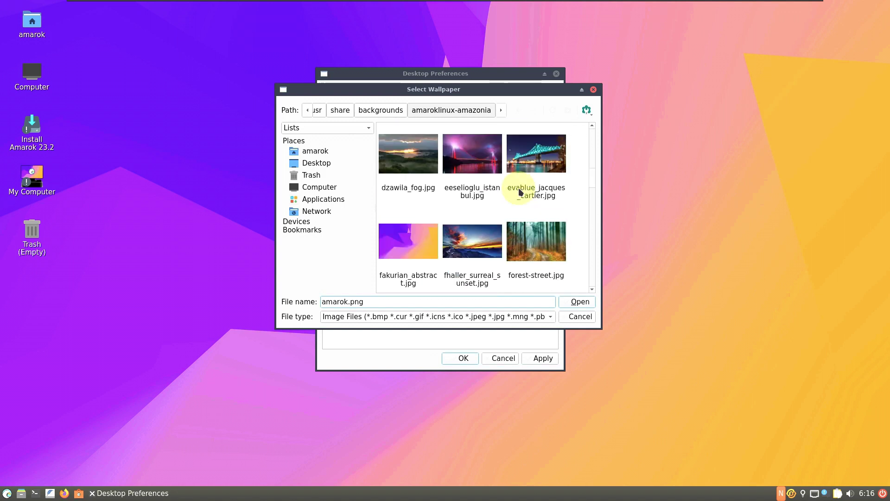
pyautogui.click(536, 242)
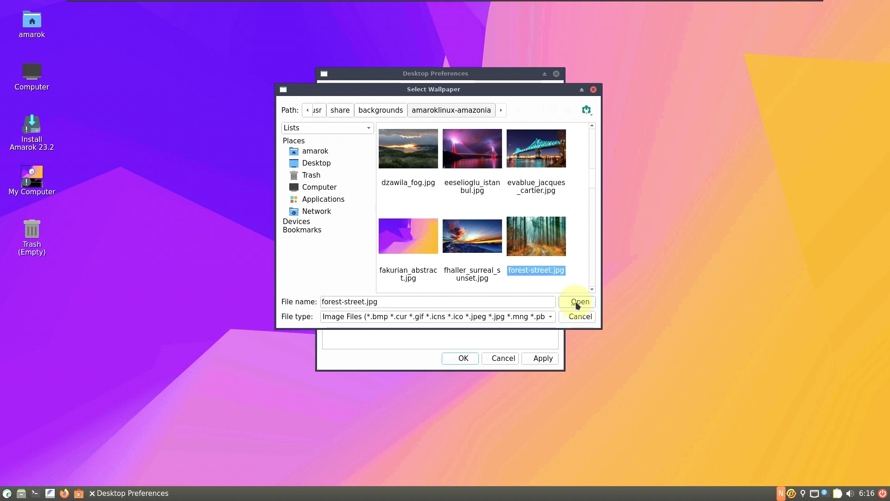
pyautogui.click(578, 302)
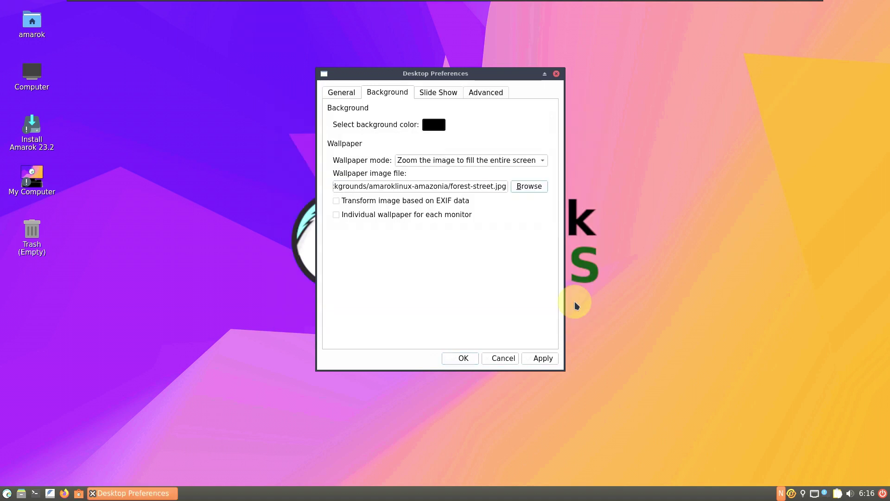
pyautogui.click(545, 361)
pyautogui.click(463, 358)
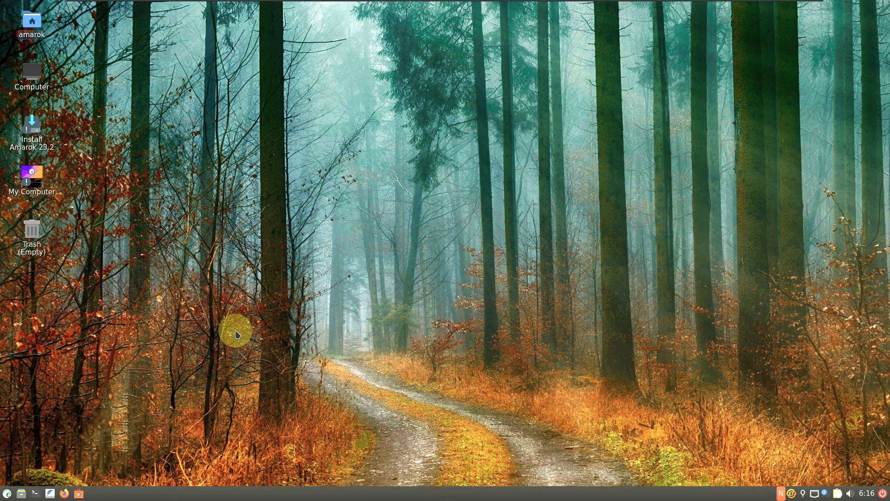
# Execute the My Computer desktop entry, look over its drives and Connect to Server options, and close it.
pyautogui.click(42, 193)
pyautogui.rightClick(41, 193)
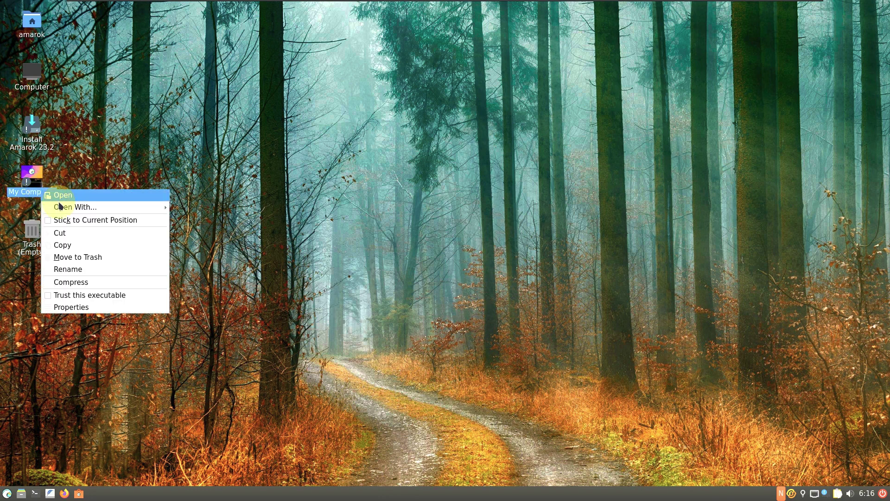
pyautogui.click(116, 200)
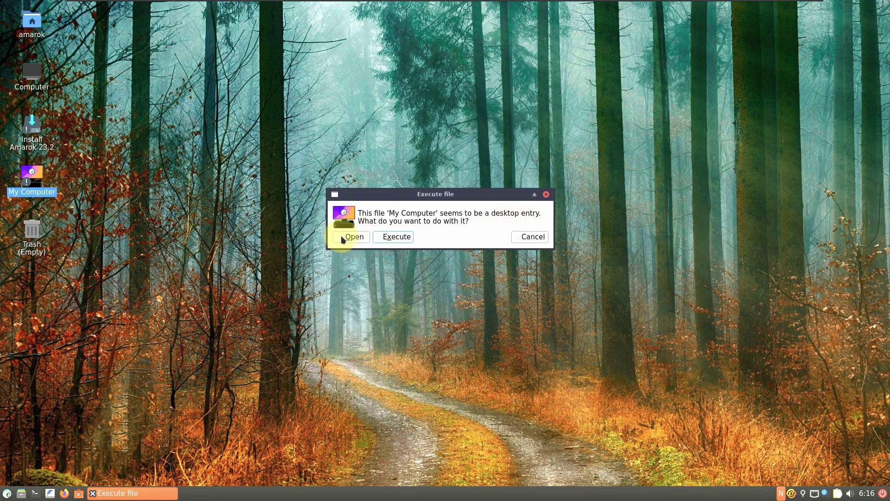
pyautogui.click(398, 237)
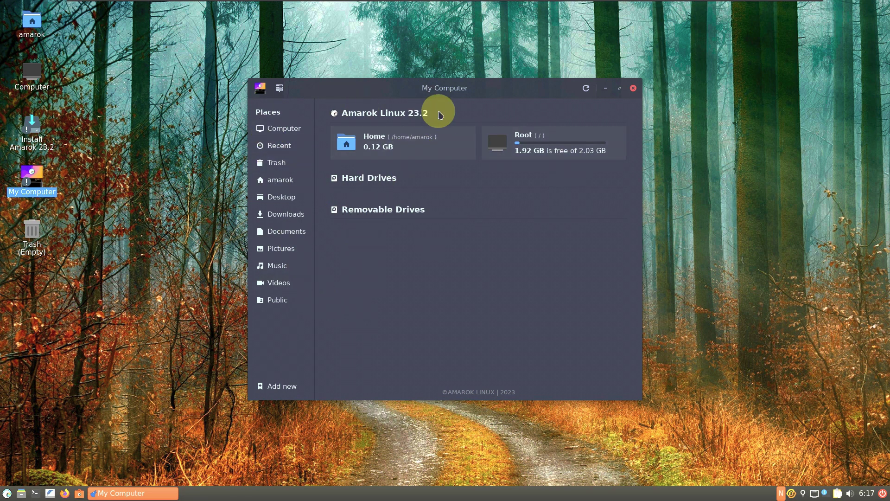
pyautogui.click(280, 88)
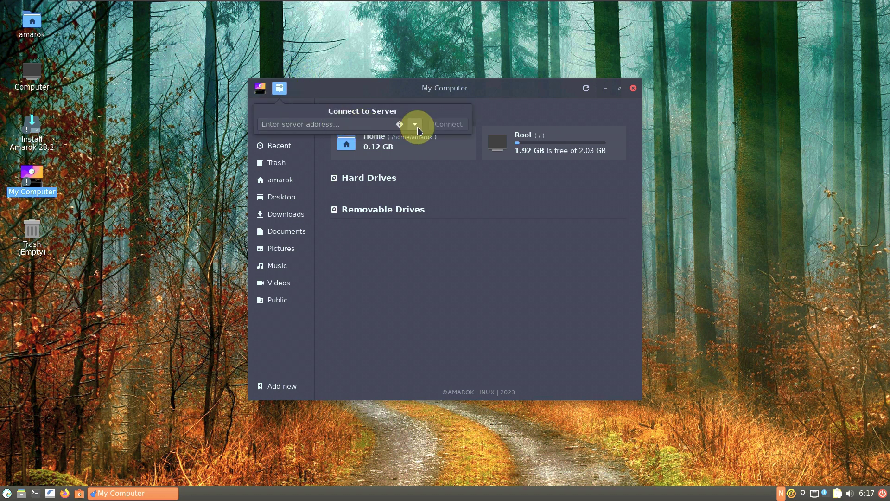
pyautogui.click(633, 88)
pyautogui.click(632, 88)
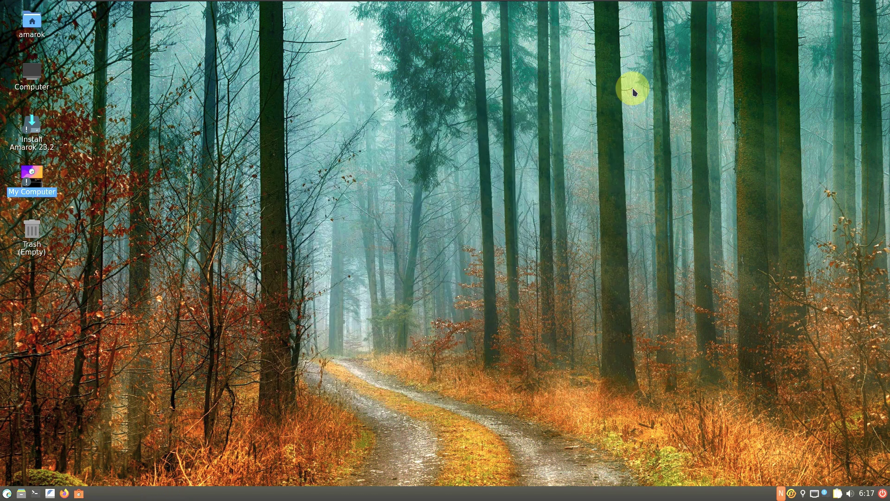
# Open the amarok home folder, view the file manager's version information, and close the folder window.
pyautogui.rightClick(26, 27)
pyautogui.click(49, 31)
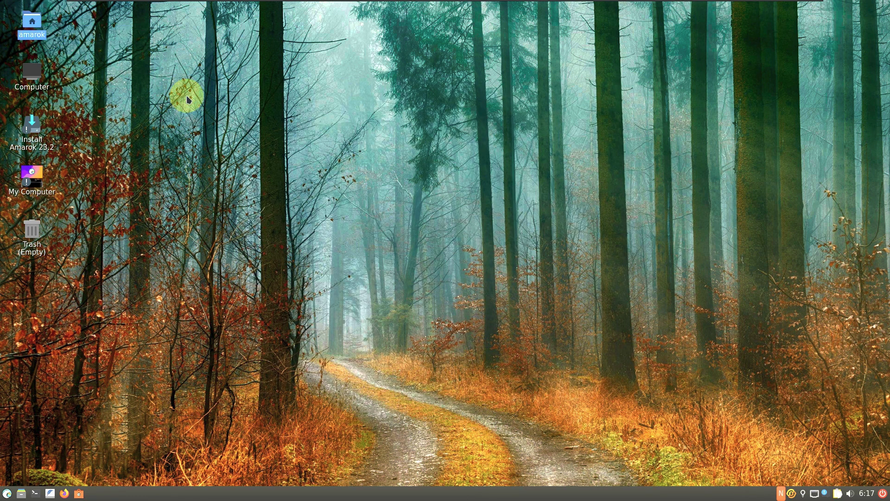
pyautogui.click(162, 17)
pyautogui.click(171, 34)
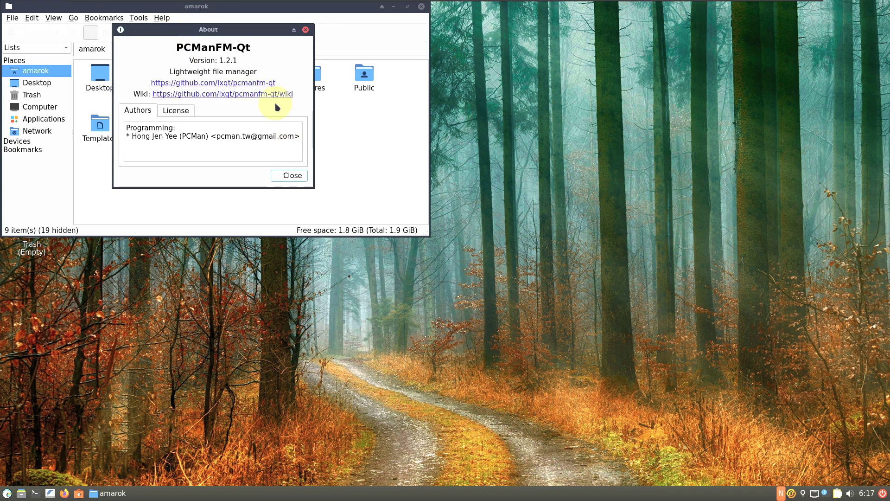
pyautogui.click(282, 177)
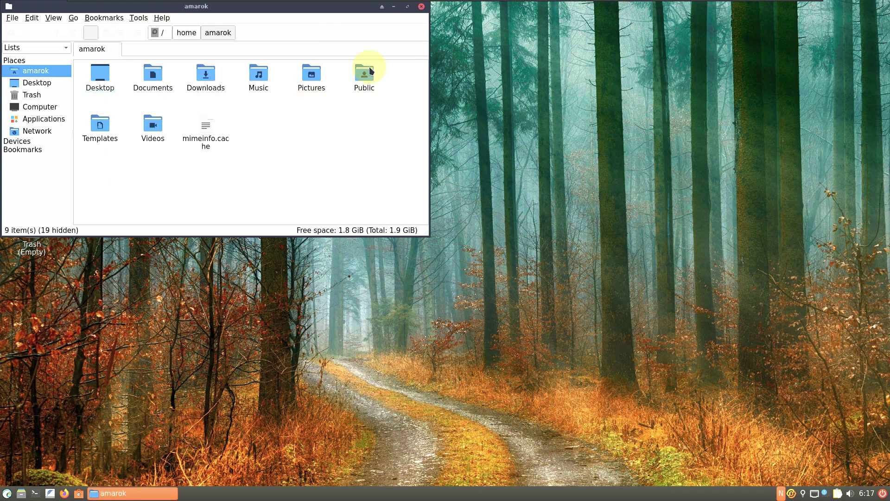
pyautogui.click(420, 7)
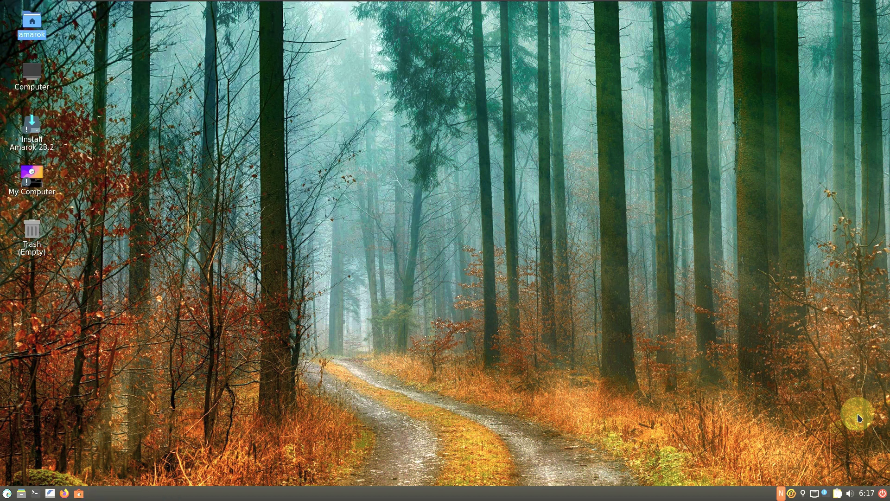
# Check the clock's calendar, the volume control and the clipboard history, leaving all of them unchanged.
pyautogui.click(867, 493)
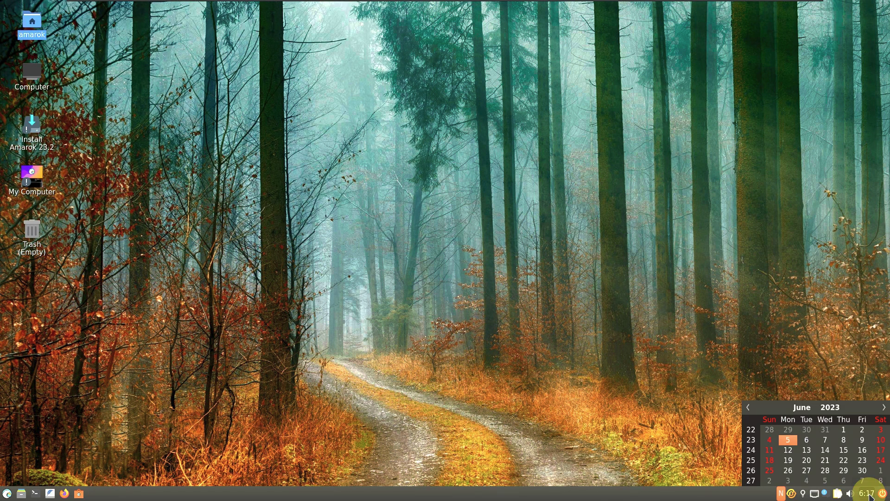
pyautogui.click(868, 494)
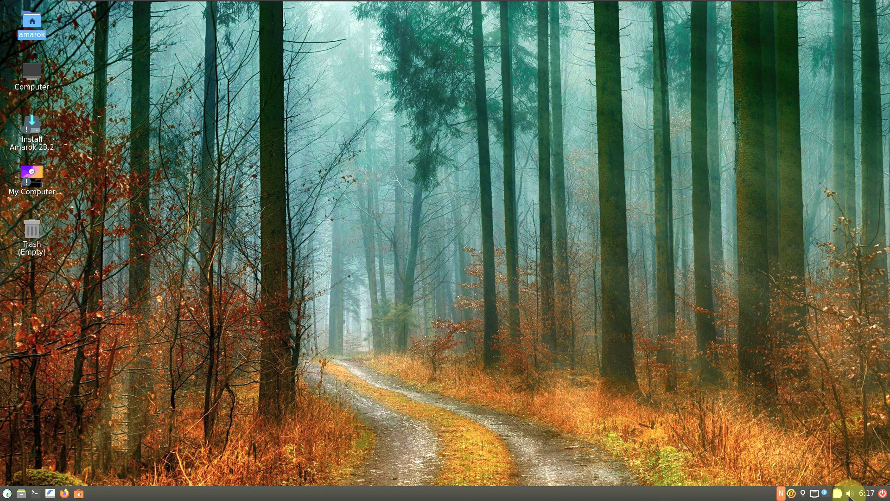
pyautogui.click(852, 495)
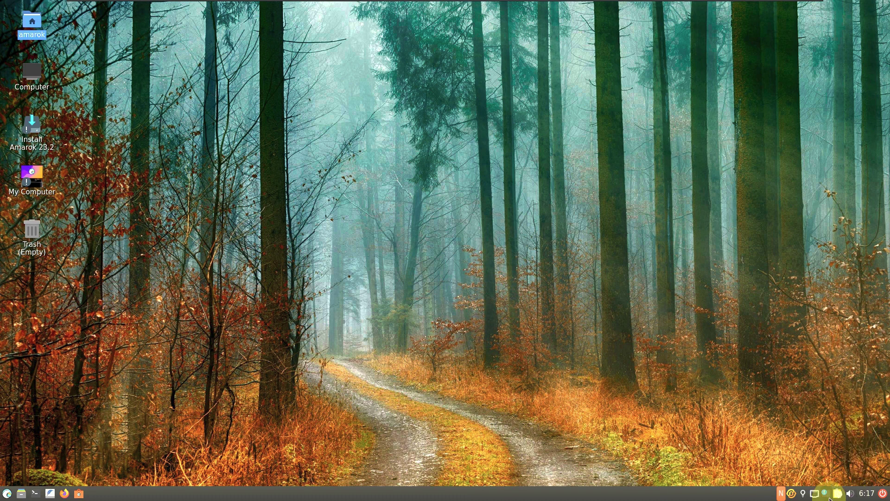
pyautogui.click(836, 496)
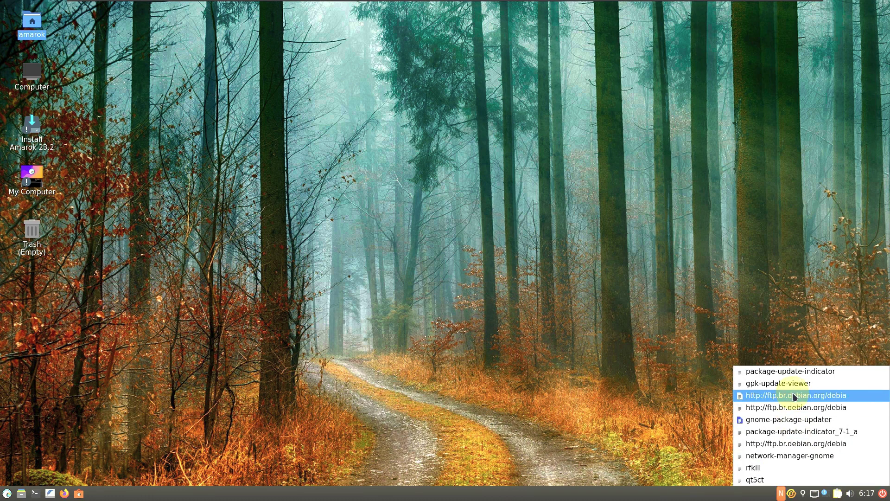
pyautogui.click(841, 491)
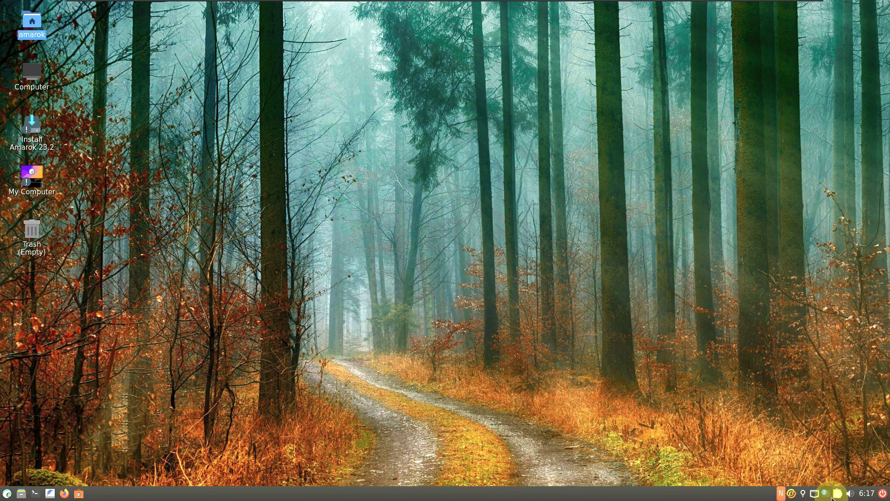
# Clear all past power management notifications from the notification history.
pyautogui.click(828, 496)
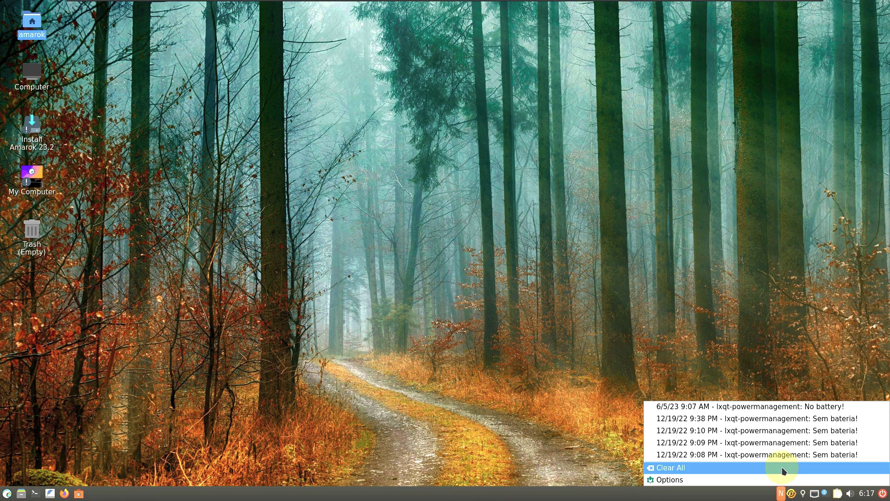
pyautogui.click(670, 468)
# View the Ethernet network options, and examine the status and color temperature details of the screen color temperature tool.
pyautogui.click(832, 497)
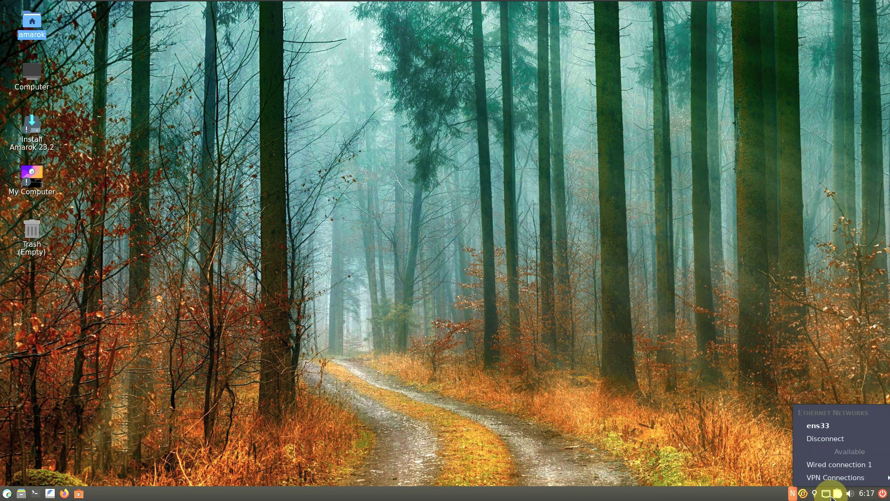
pyautogui.click(832, 496)
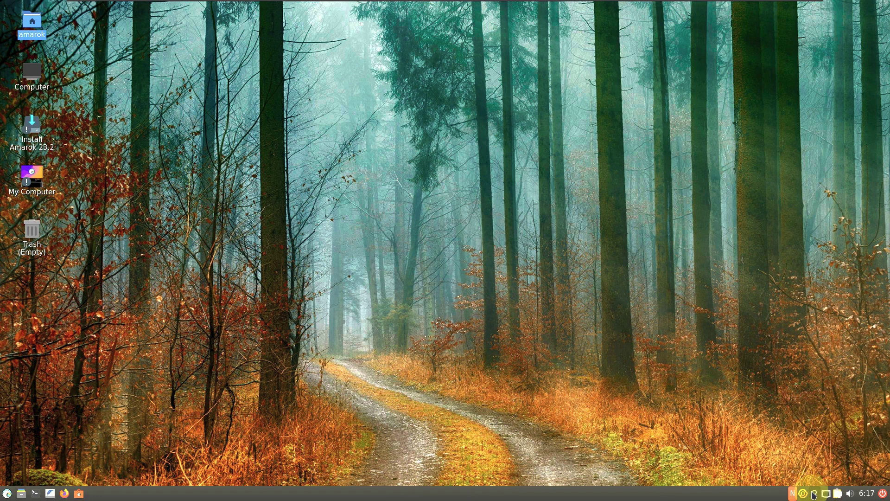
pyautogui.click(813, 494)
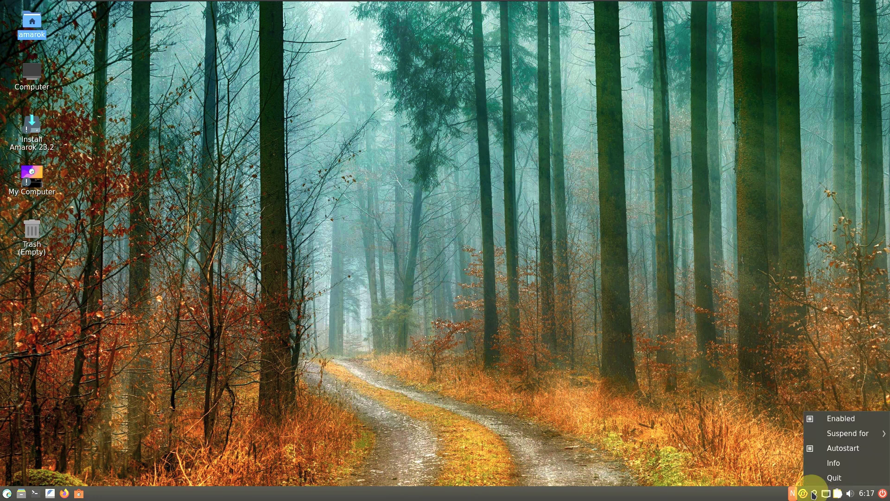
pyautogui.click(863, 465)
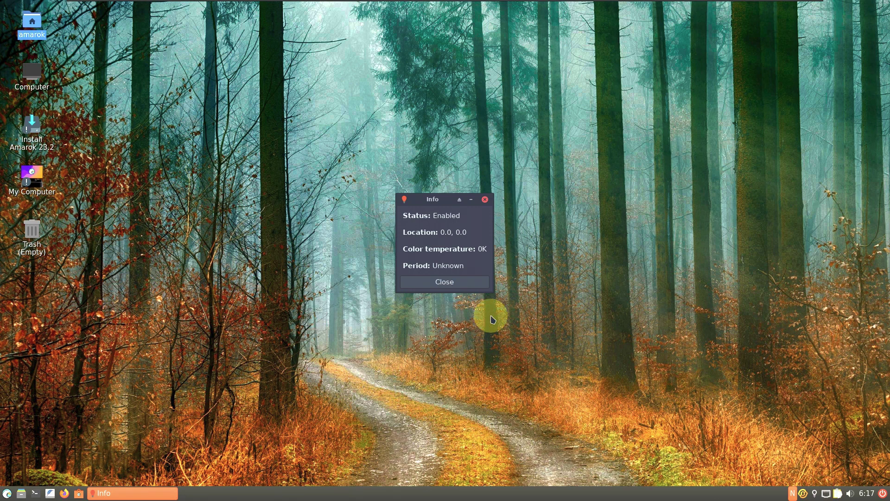
pyautogui.click(467, 280)
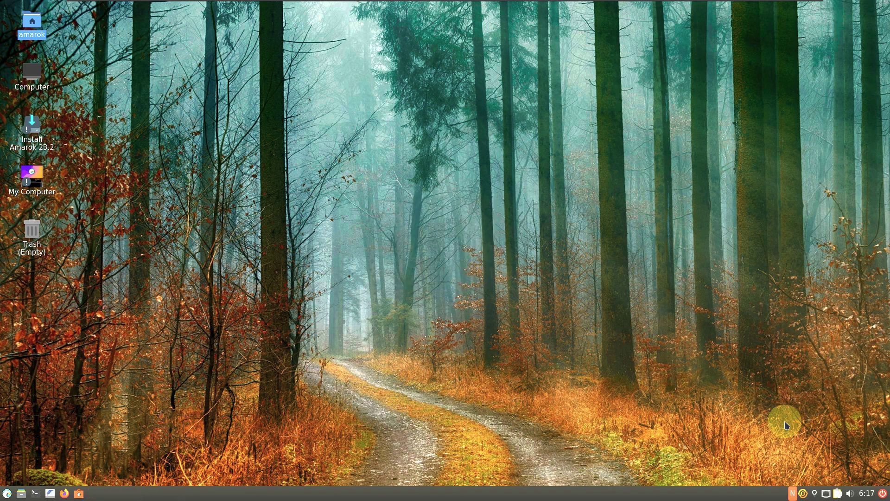
# View the Package Update Indicator's about information and its preferences, closing both windows without changing any settings.
pyautogui.click(806, 494)
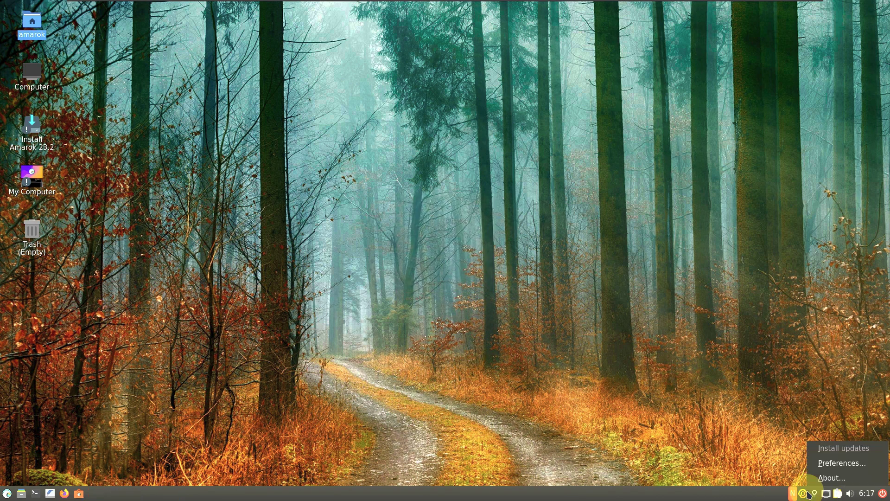
pyautogui.click(848, 477)
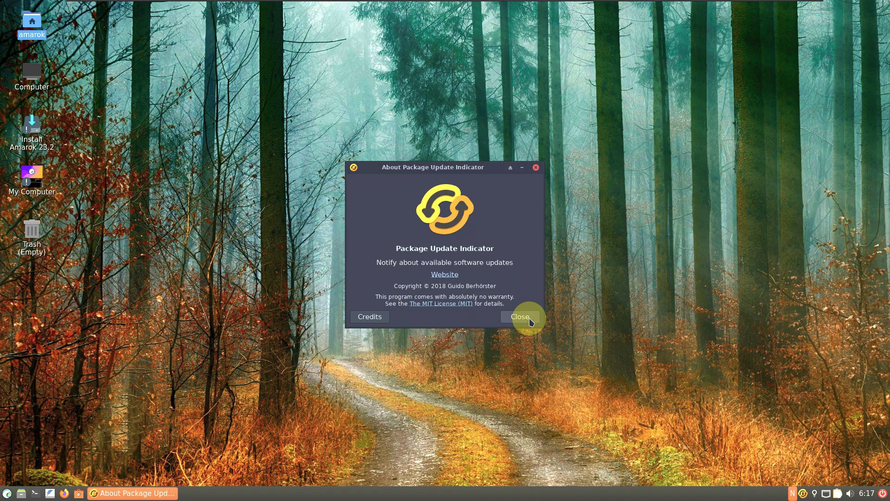
pyautogui.click(528, 317)
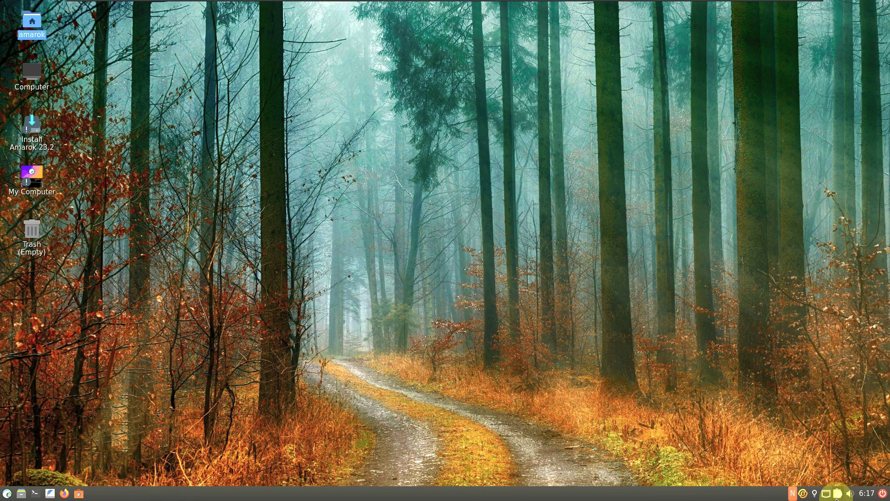
pyautogui.rightClick(797, 495)
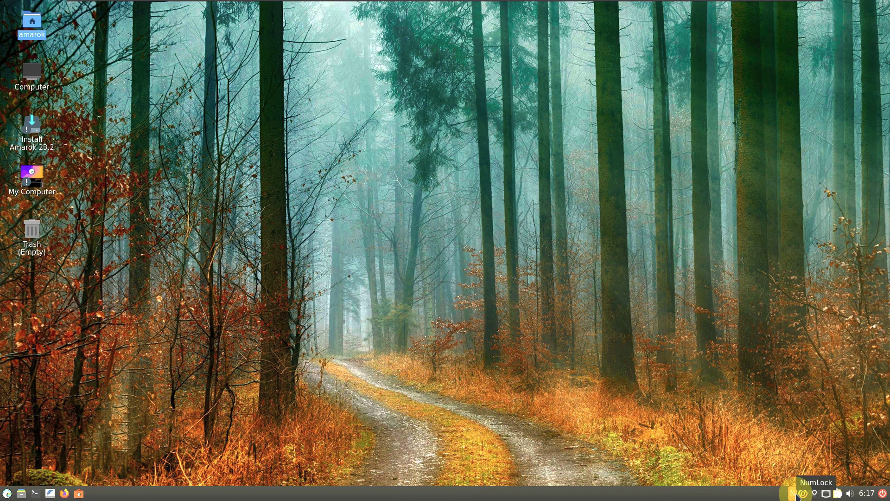
pyautogui.press('Escape')
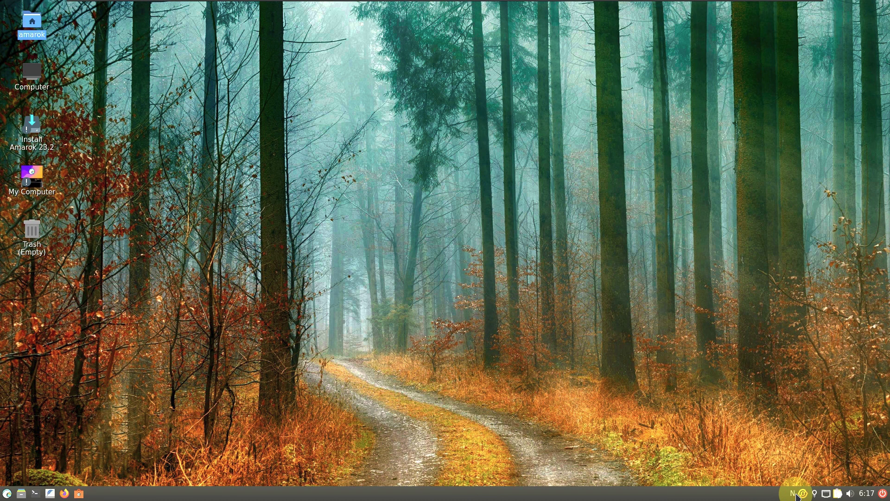
pyautogui.rightClick(808, 496)
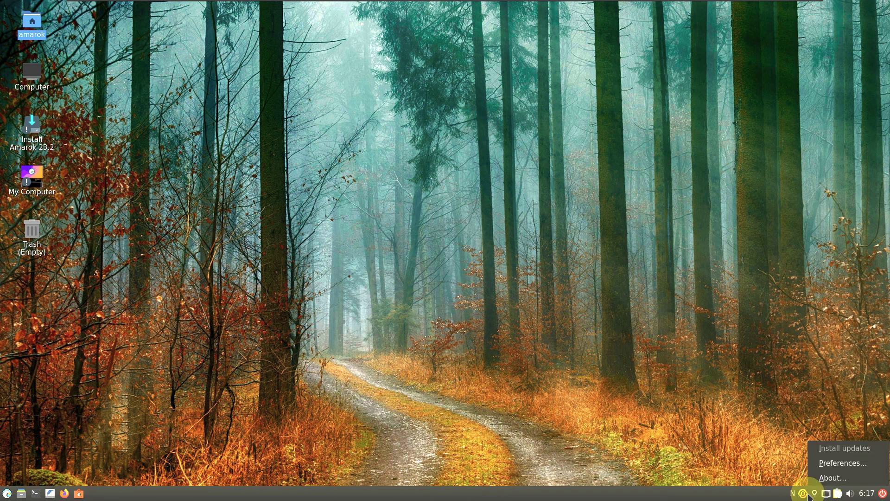
pyautogui.click(832, 461)
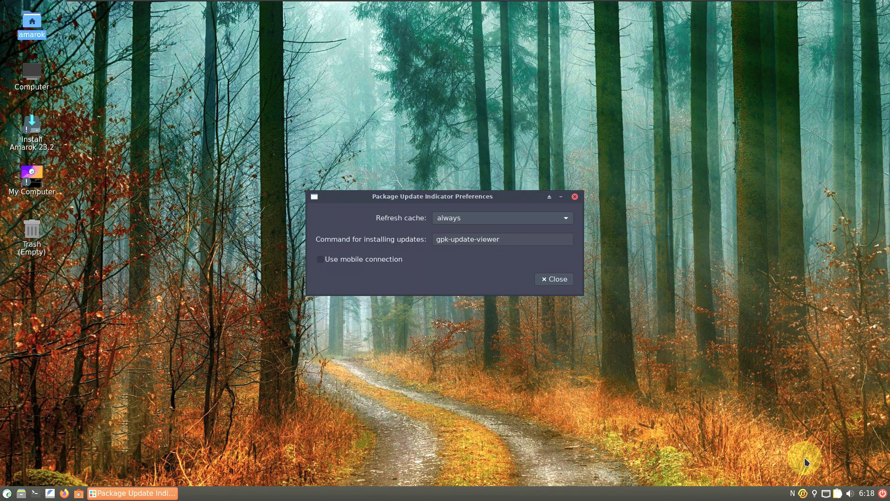
pyautogui.click(575, 197)
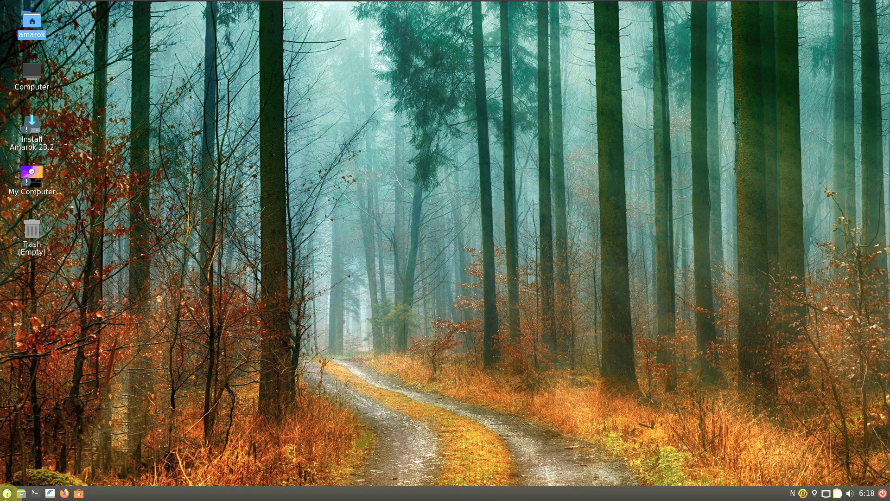
# Open the home folder in the file manager from the taskbar and close it again.
pyautogui.click(21, 492)
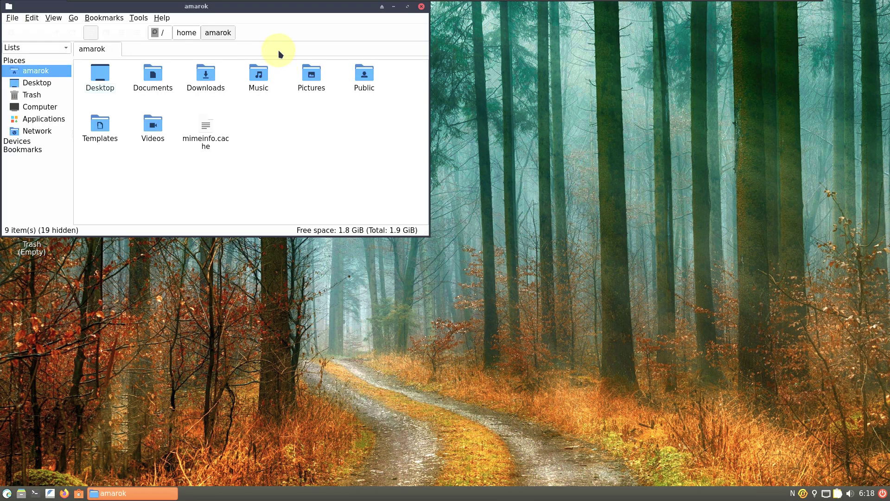
pyautogui.click(421, 6)
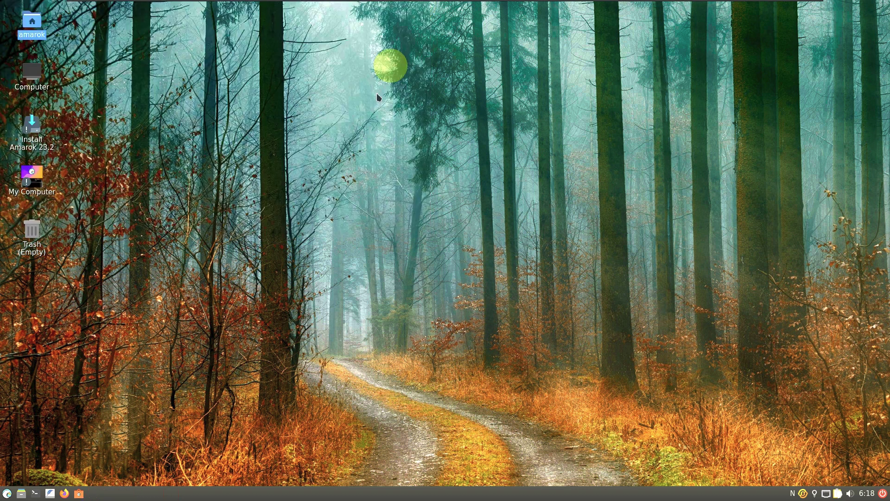
# Browse the application categories from Accessories to Preferences, then view the About LXQt information and close it.
pyautogui.click(7, 494)
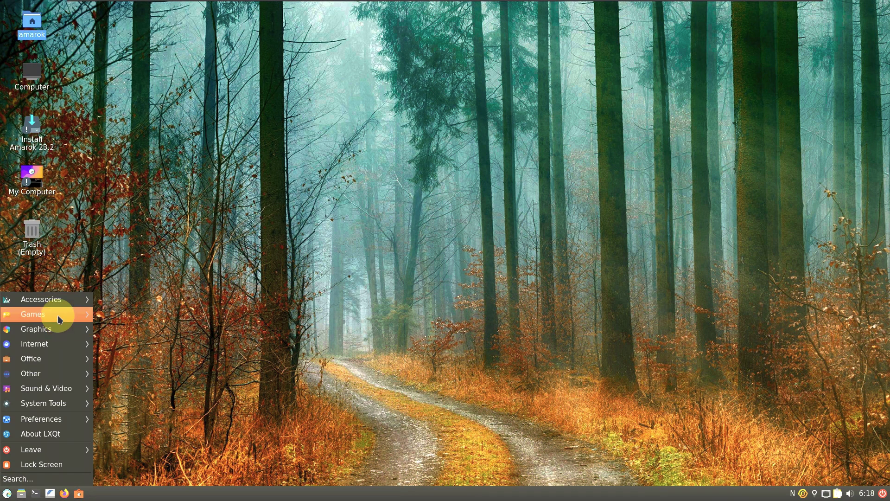
pyautogui.moveTo(60, 303)
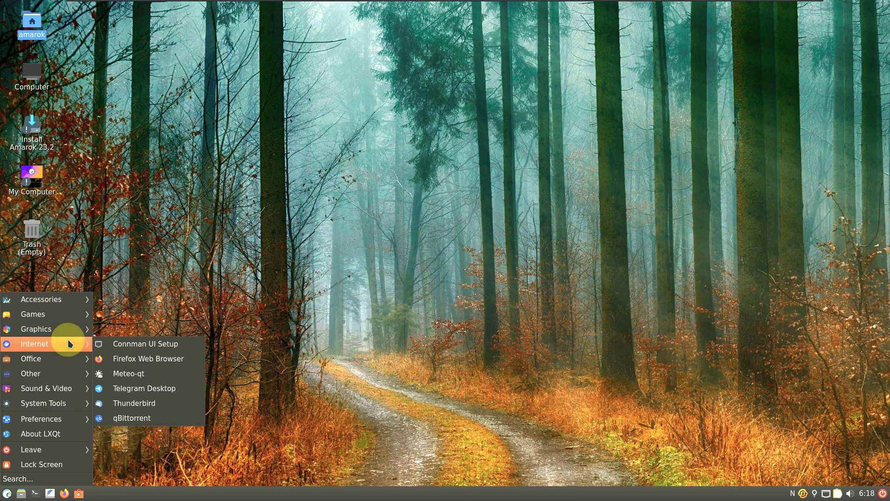
pyautogui.moveTo(71, 355)
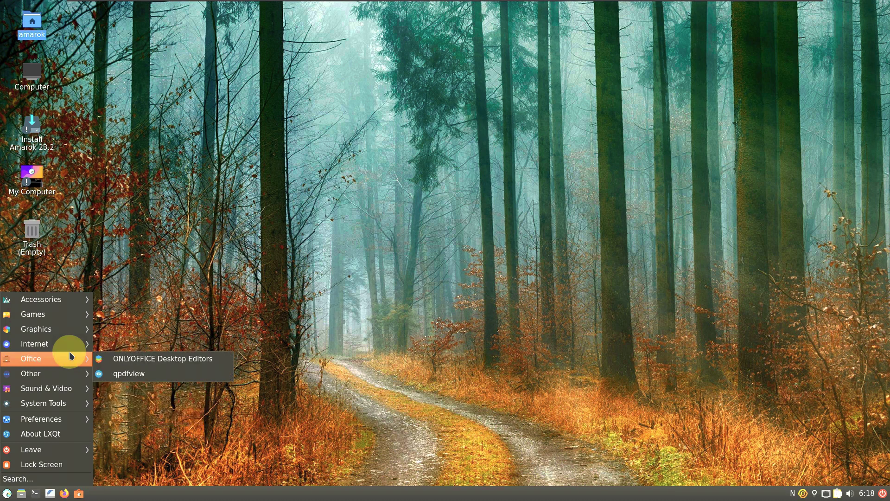
pyautogui.moveTo(72, 377)
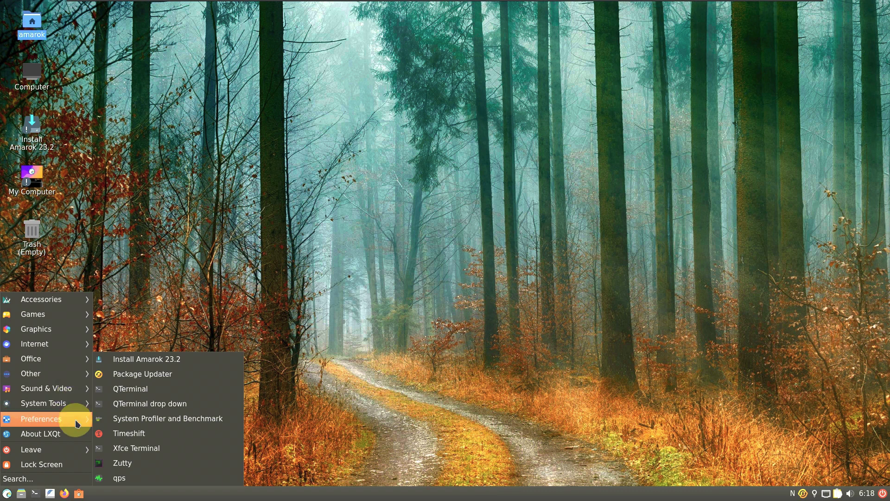
pyautogui.moveTo(77, 423)
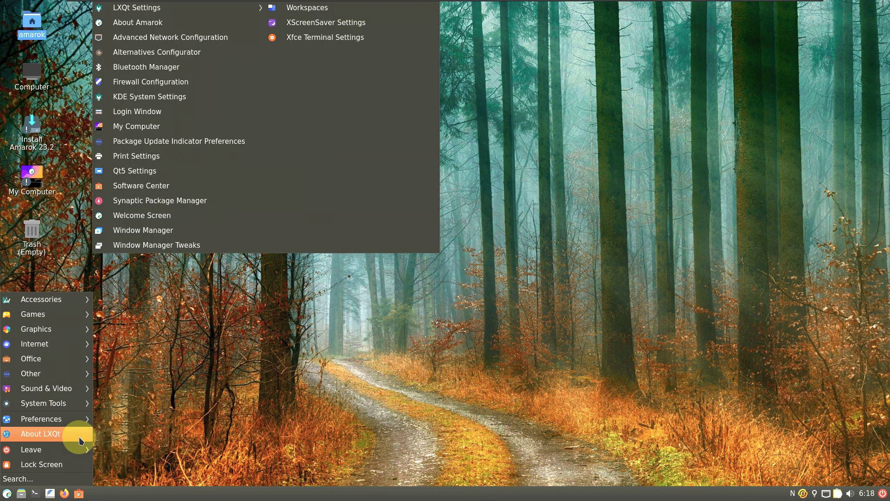
pyautogui.click(79, 437)
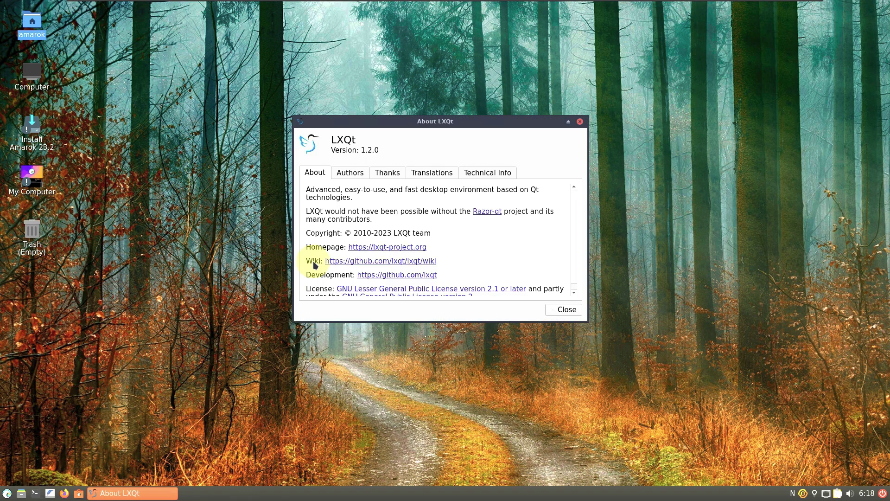
pyautogui.click(562, 308)
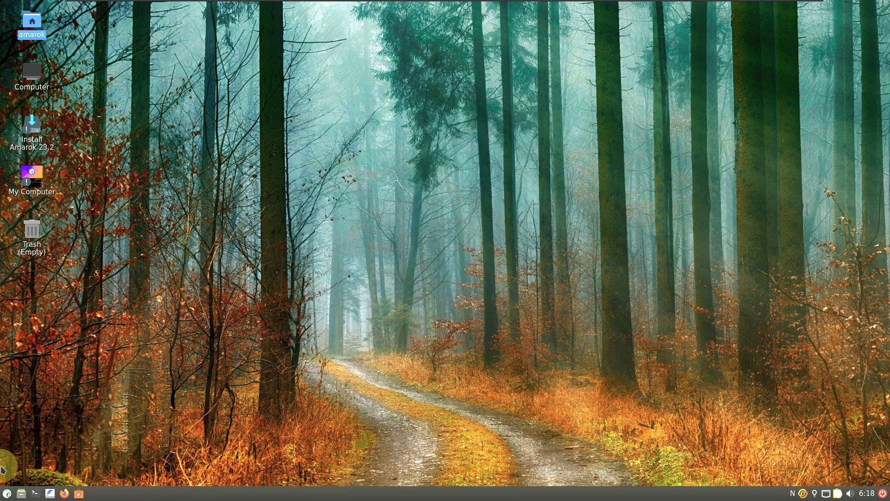
# Start the FeatherPad text editor, view its version information and close the about dialog.
pyautogui.click(49, 494)
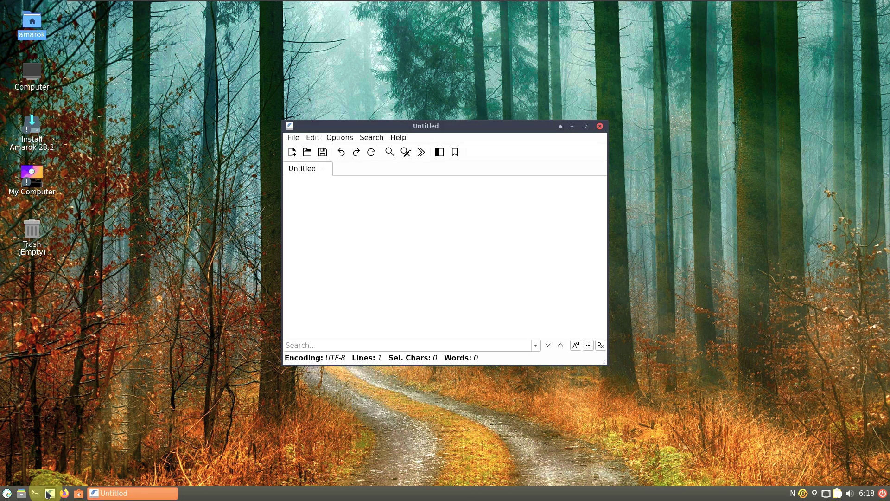
pyautogui.click(400, 138)
pyautogui.click(418, 156)
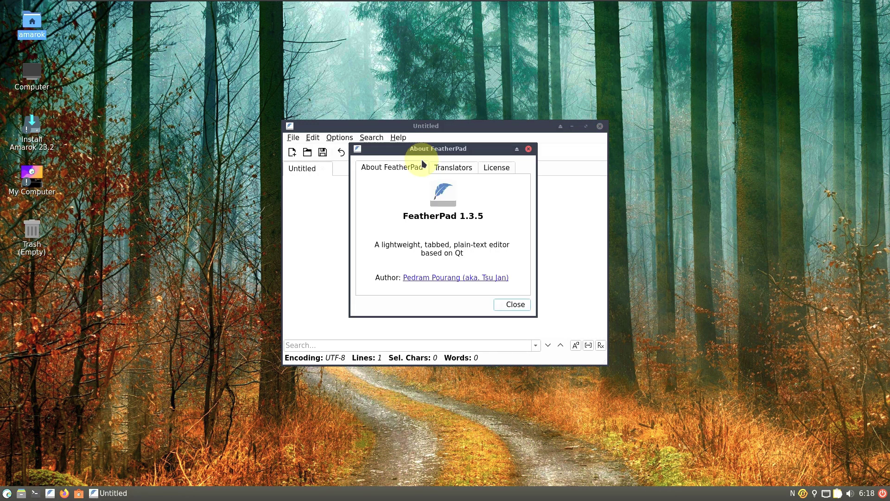
pyautogui.click(503, 306)
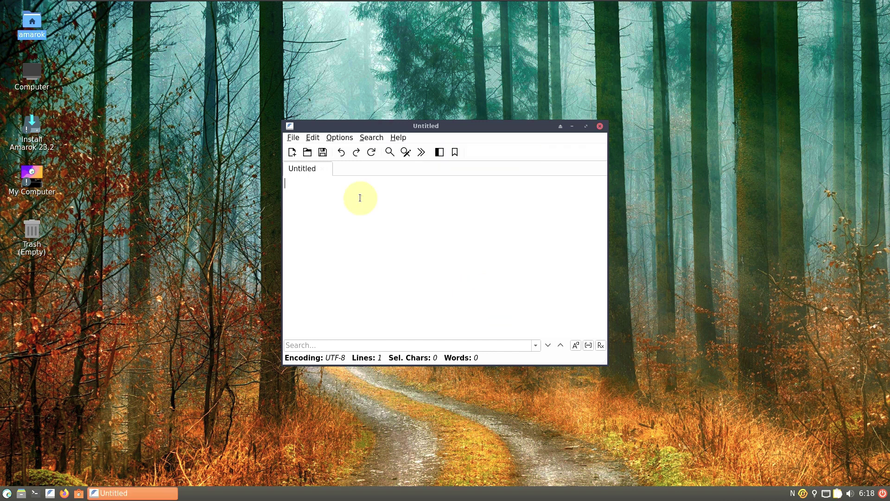
# Write "youtube.com/9to5linux" and, two lines below, "subscribe" in the untitled document, and close the editor discarding the changes.
pyautogui.write('yout')
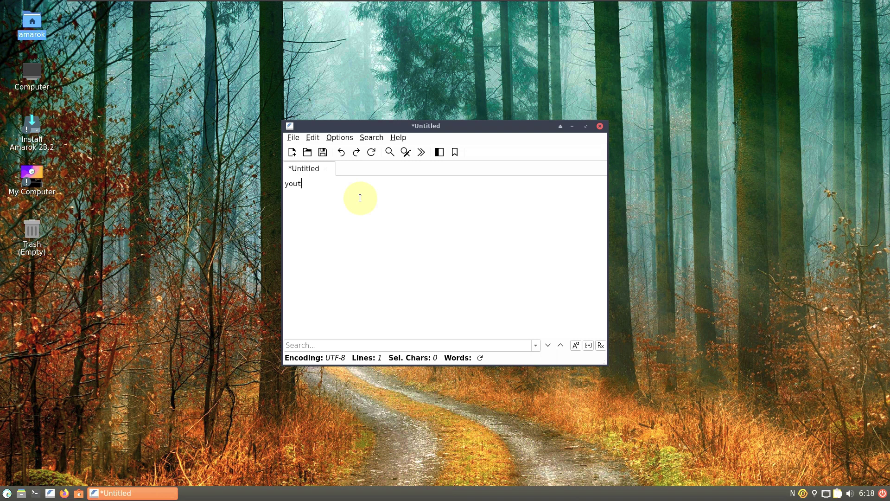
pyautogui.write('ube.com/9to5linux')
pyautogui.hotkey('ctrl', 'a')
pyautogui.click(406, 186)
pyautogui.write('subscribe')
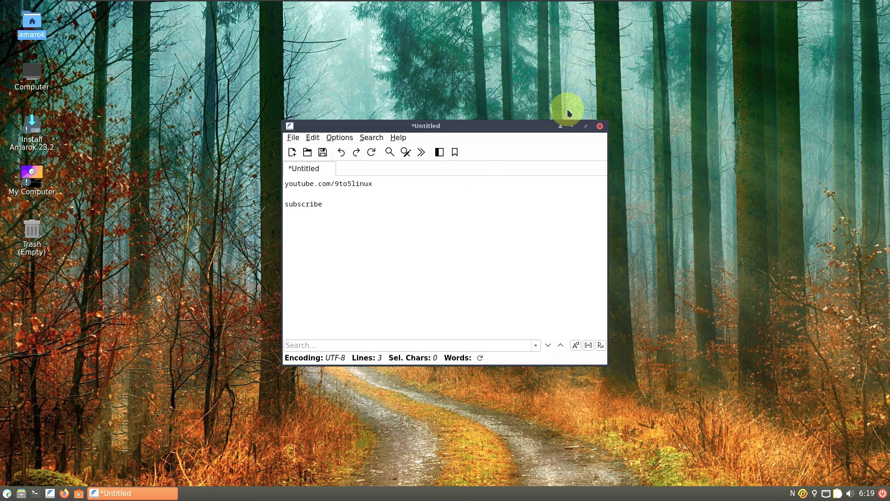
pyautogui.click(601, 126)
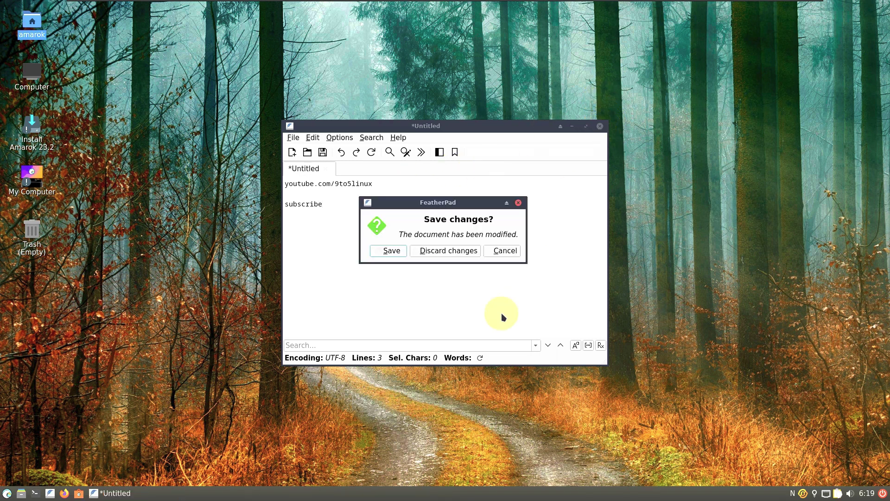
pyautogui.click(448, 253)
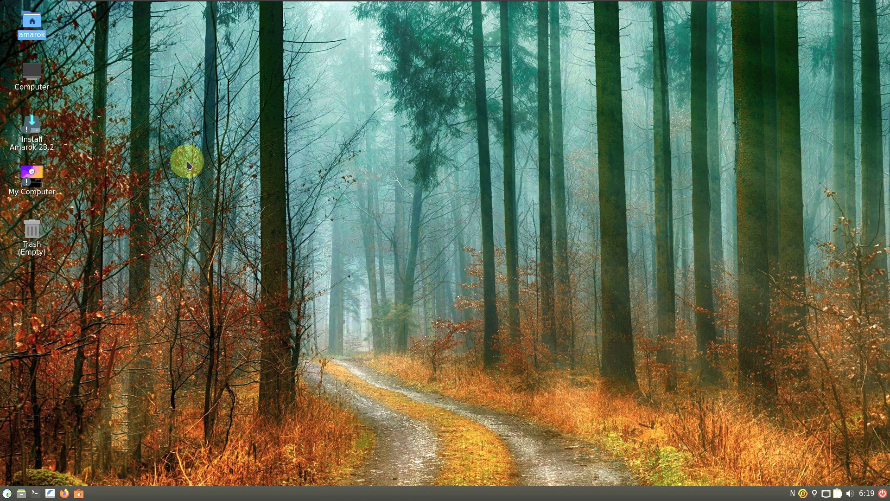
pyautogui.click(7, 493)
pyautogui.click(297, 279)
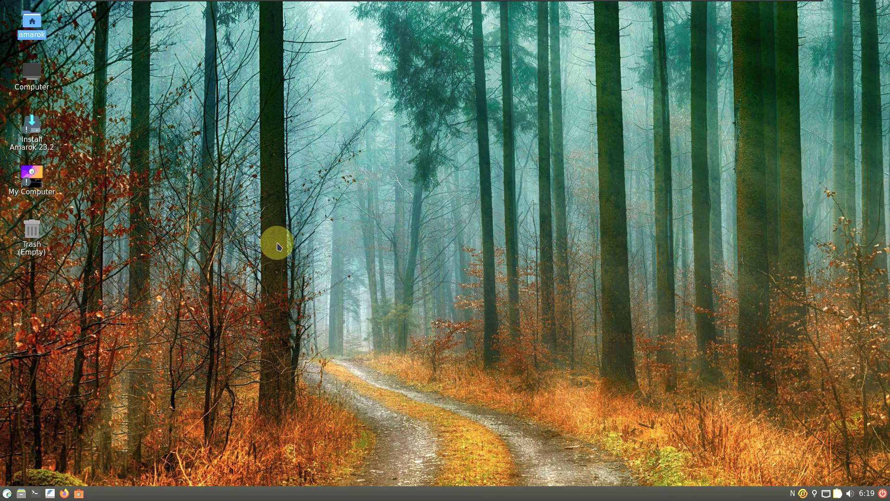
# Start the Amarok Software Center, and view and close the Package Update Indicator Preferences while the center loads its applications.
pyautogui.click(80, 496)
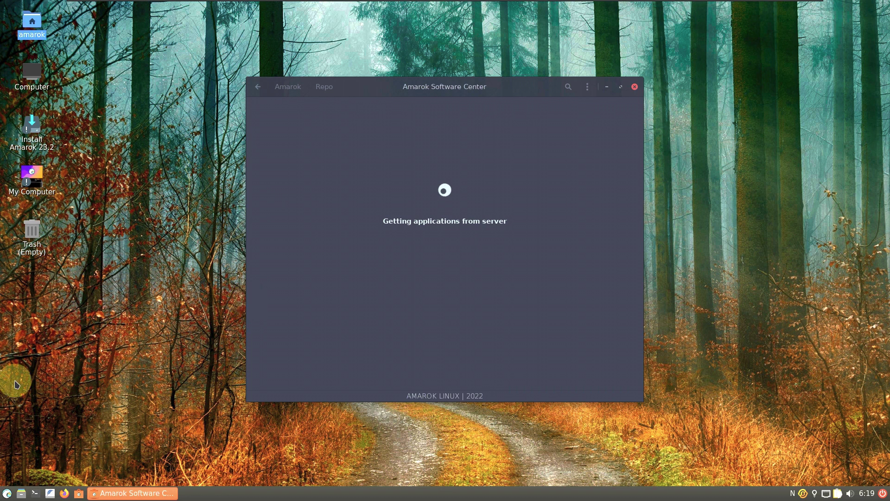
pyautogui.click(12, 491)
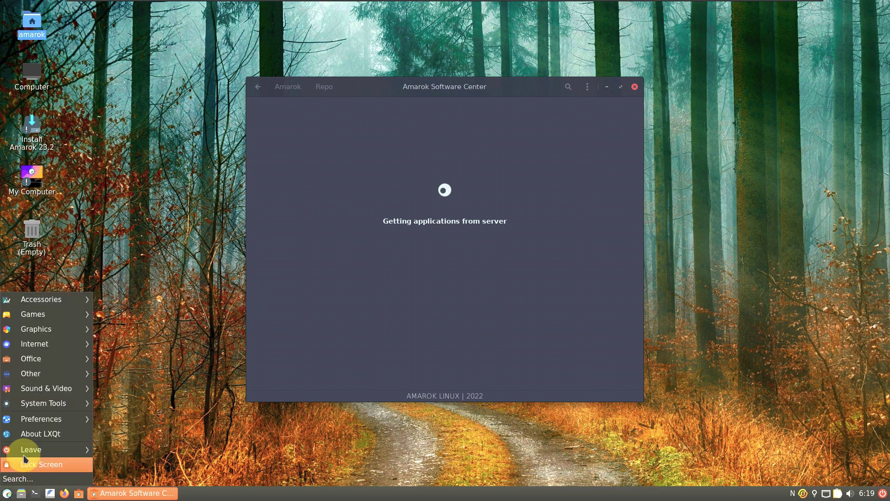
pyautogui.moveTo(54, 424)
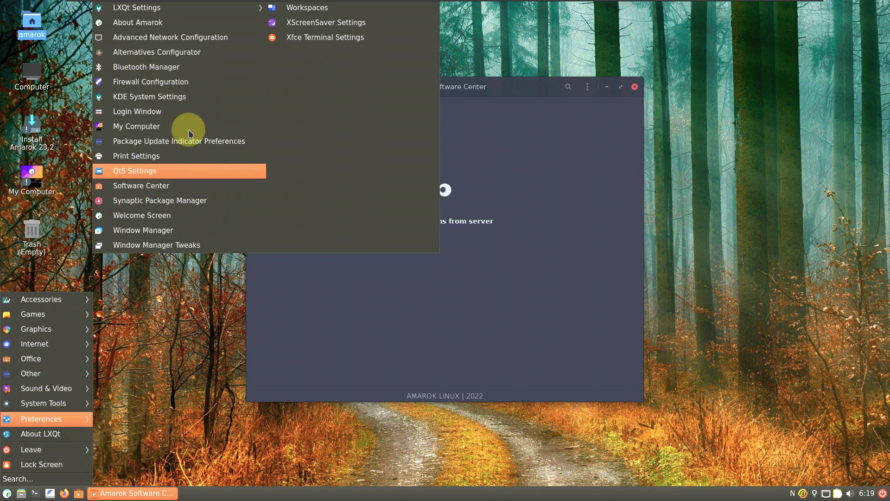
pyautogui.click(214, 142)
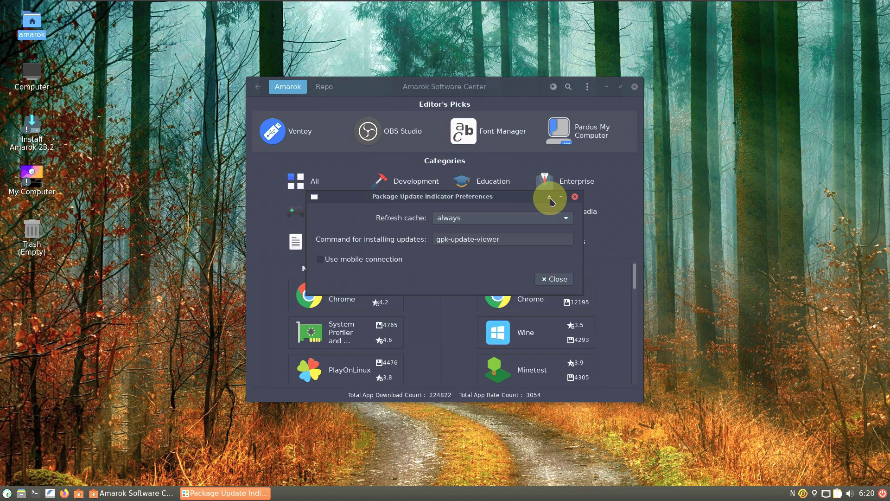
pyautogui.click(575, 197)
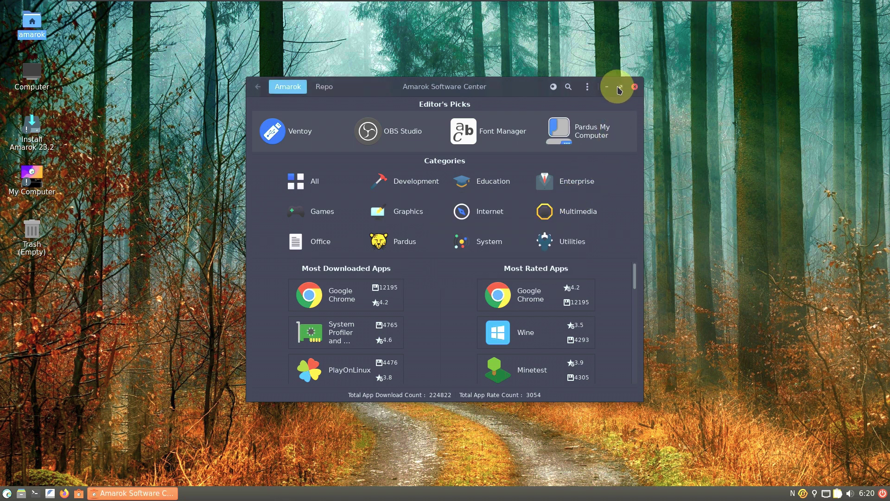
# Maximize the Amarok Software Center, search its repositories for "firefox" and look through the listed packages.
pyautogui.click(620, 86)
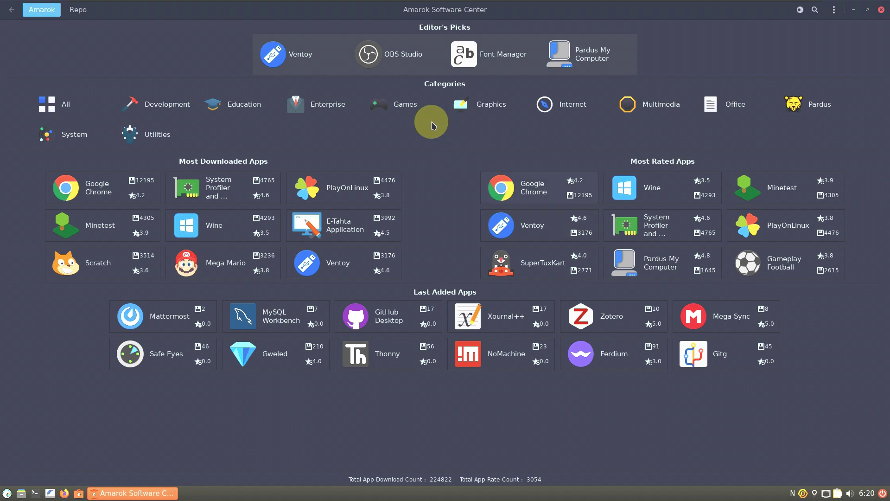
pyautogui.click(79, 10)
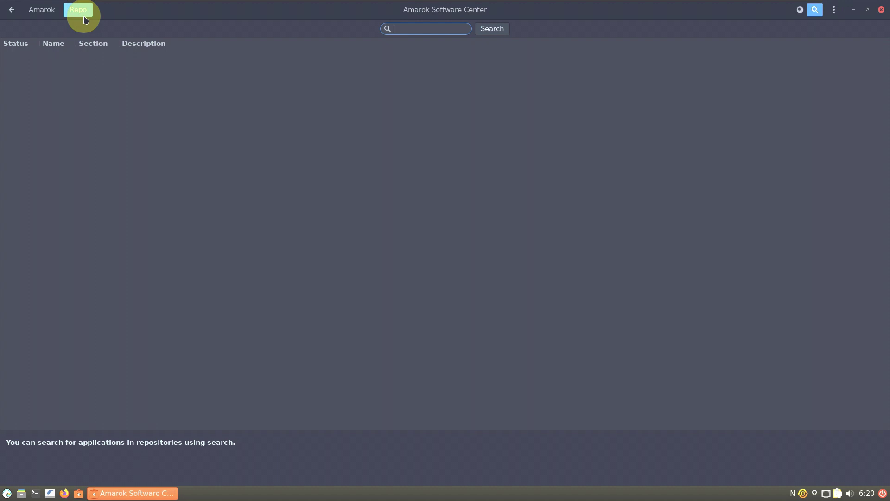
pyautogui.click(431, 27)
pyautogui.write('firefox')
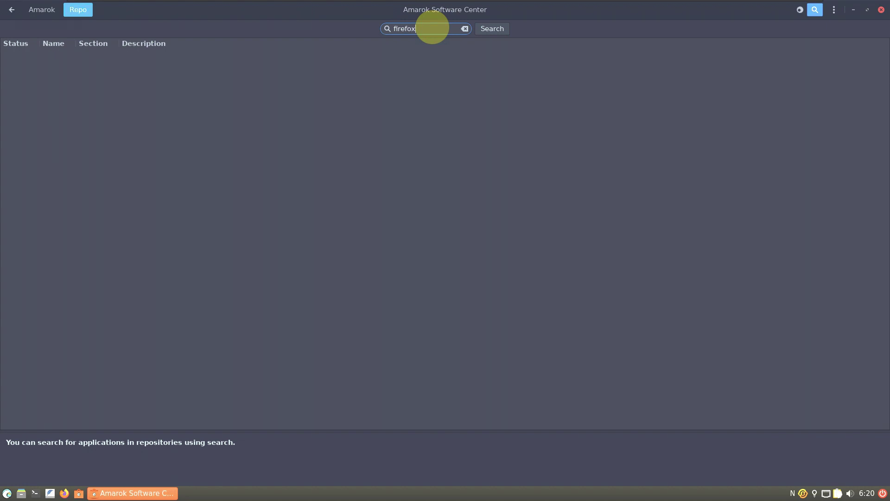
pyautogui.press('Return')
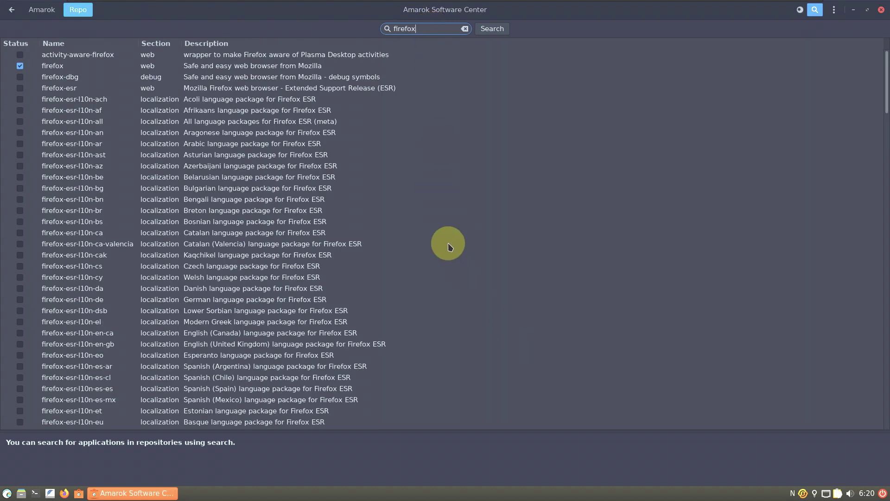
pyautogui.scroll(-5, 427, 221)
pyautogui.scroll(-13, 426, 219)
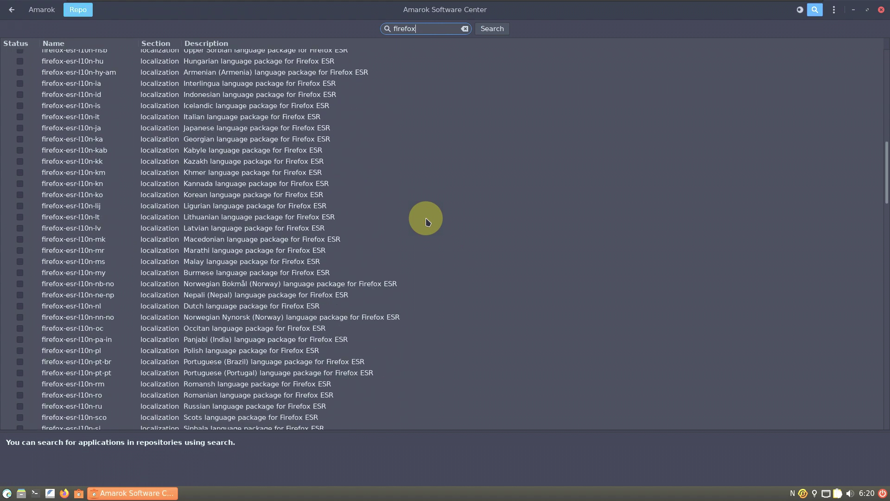
# Leave the package search and close the Software Center, and start the Stacer system optimizer in a maximized window.
pyautogui.click(12, 16)
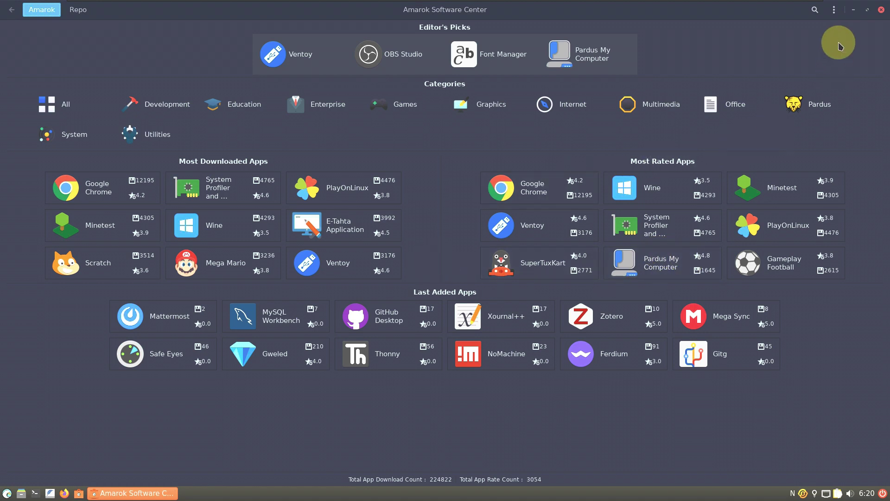
pyautogui.click(881, 9)
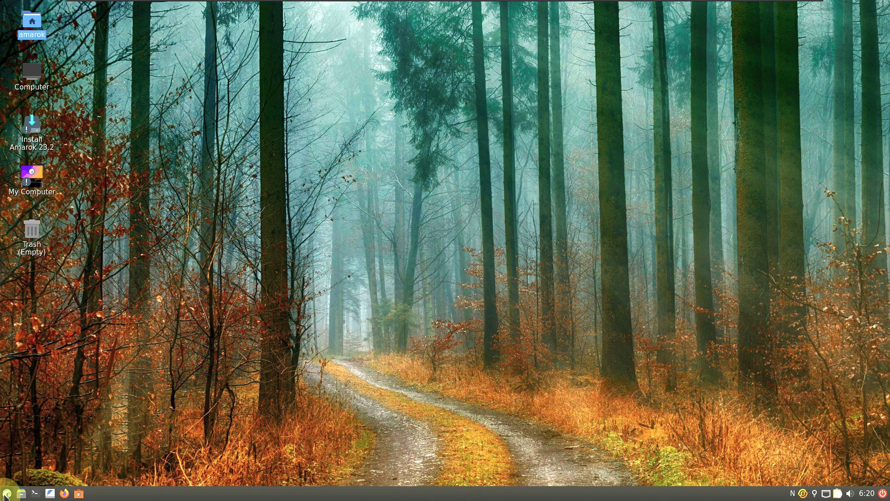
pyautogui.click(6, 493)
pyautogui.moveTo(79, 298)
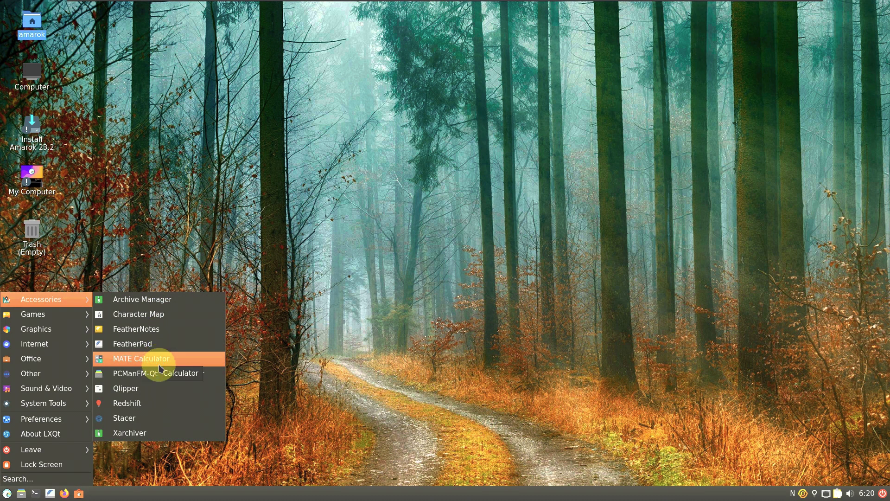
pyautogui.click(154, 420)
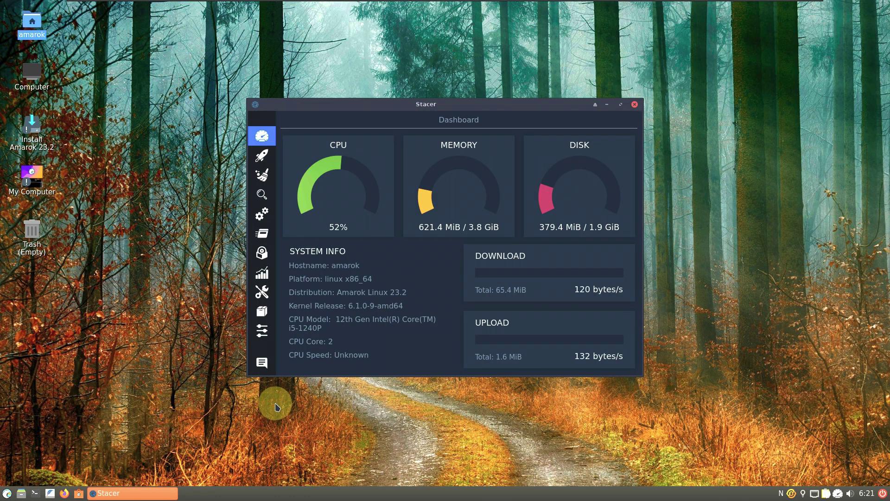
pyautogui.click(621, 104)
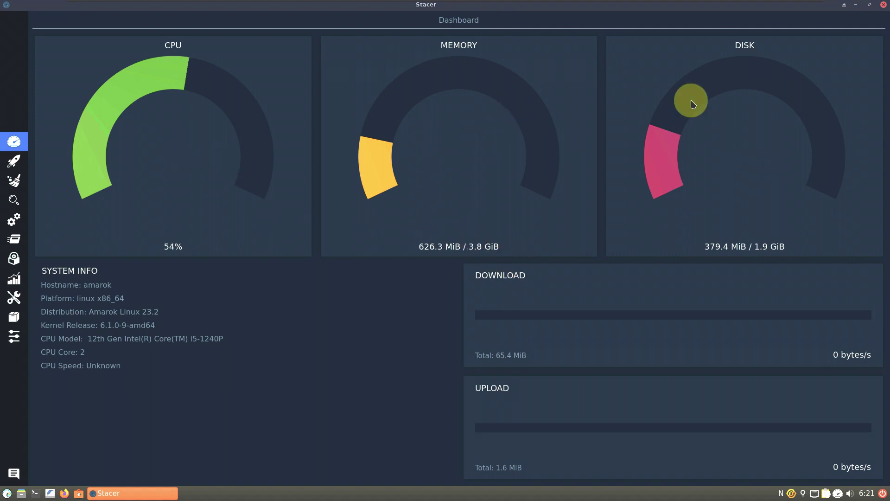
# Look through Stacer's startup applications, System Cleaner, Search and Services pages.
pyautogui.click(14, 161)
pyautogui.click(16, 182)
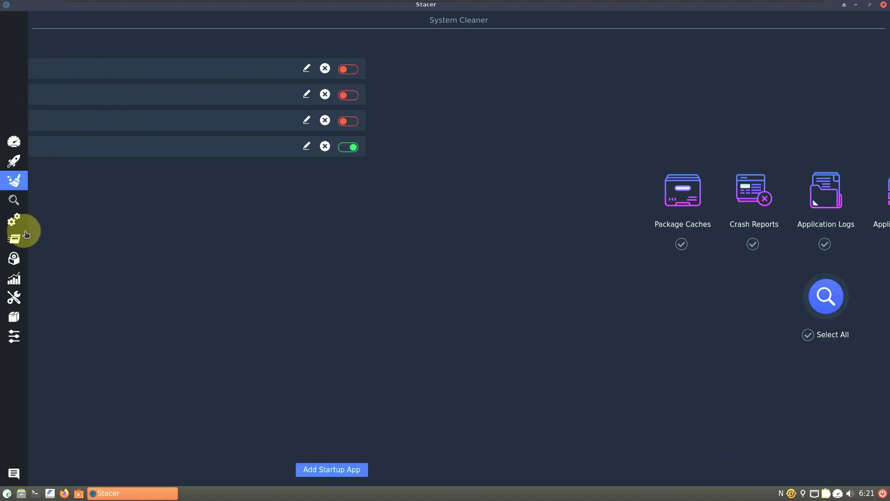
pyautogui.click(14, 201)
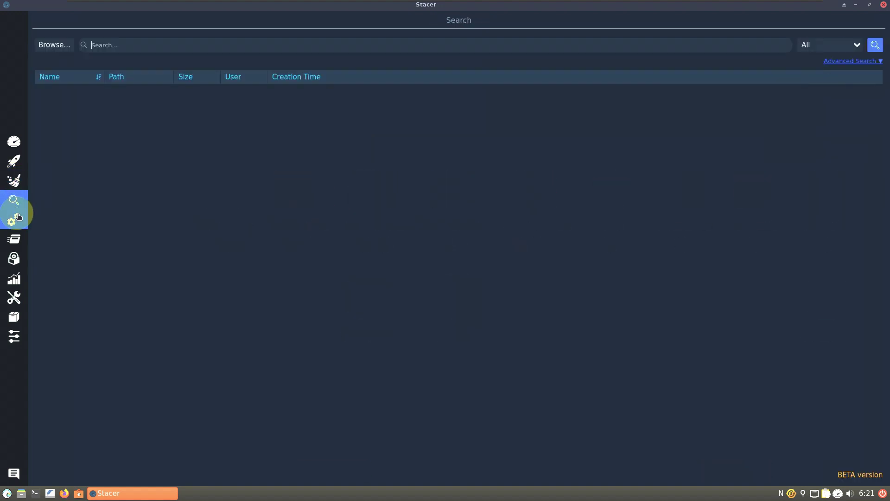
pyautogui.click(18, 217)
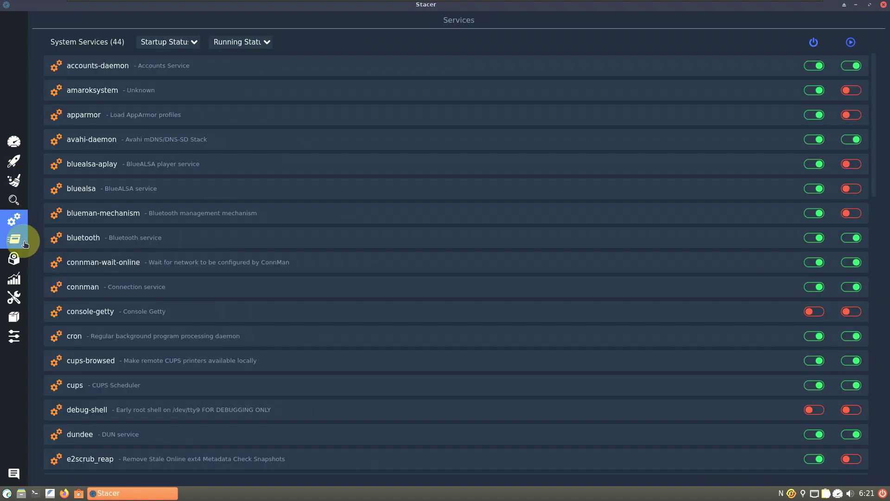
# Look through Stacer's remaining pages, from Processes and Helpers to Settings, and quit the program completely.
pyautogui.click(25, 243)
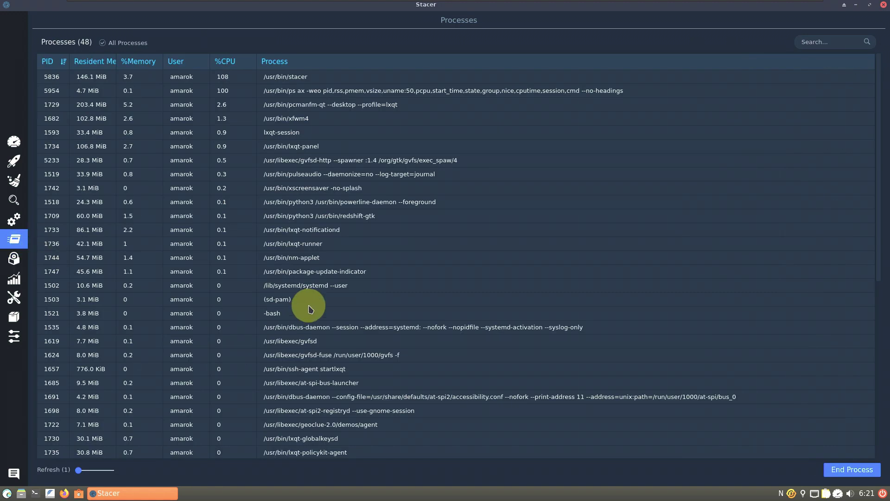
pyautogui.scroll(-7, 304, 301)
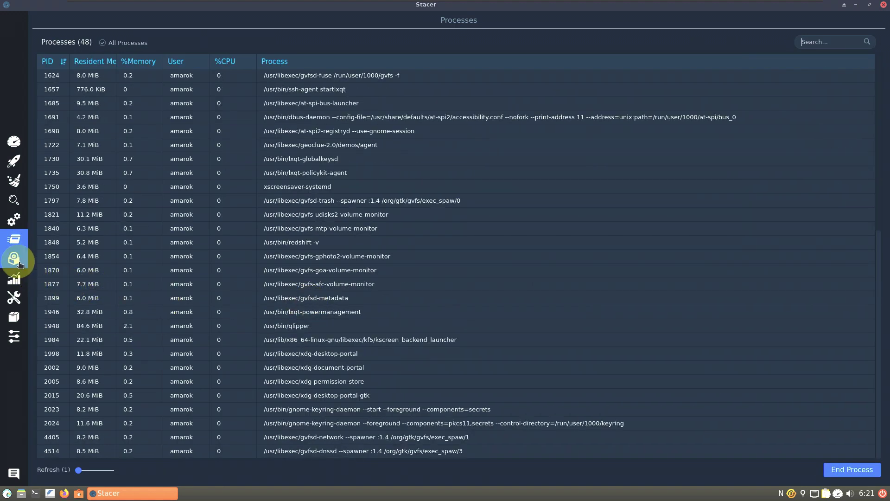
pyautogui.scroll(-10, 247, 278)
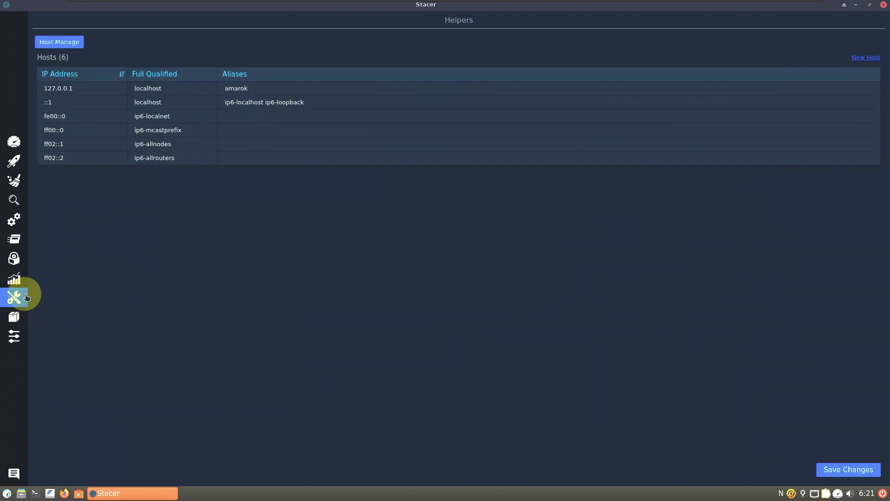
pyautogui.click(21, 317)
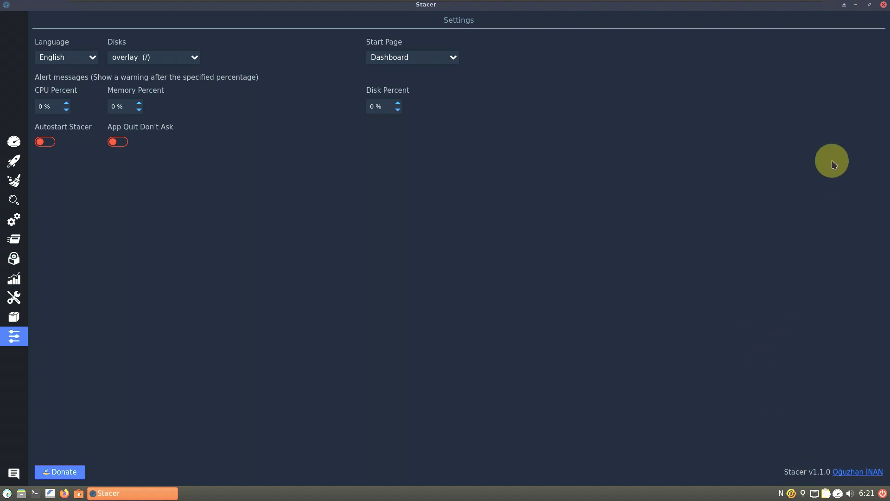
pyautogui.click(884, 6)
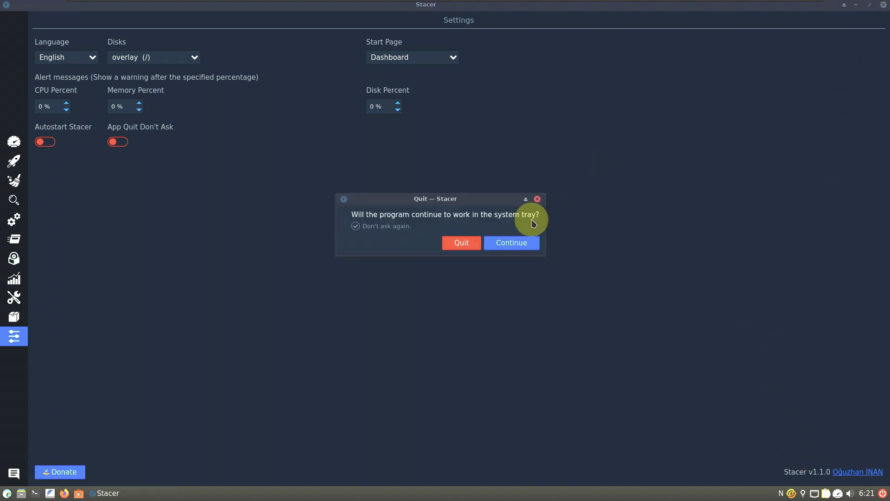
pyautogui.click(467, 246)
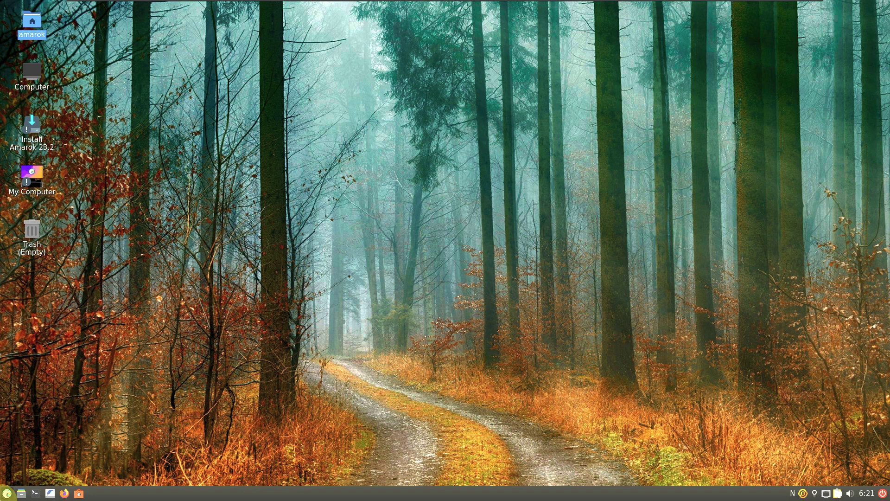
# View the installed games, and launch the GIMP image editor and the Thunderbird mail client.
pyautogui.click(7, 493)
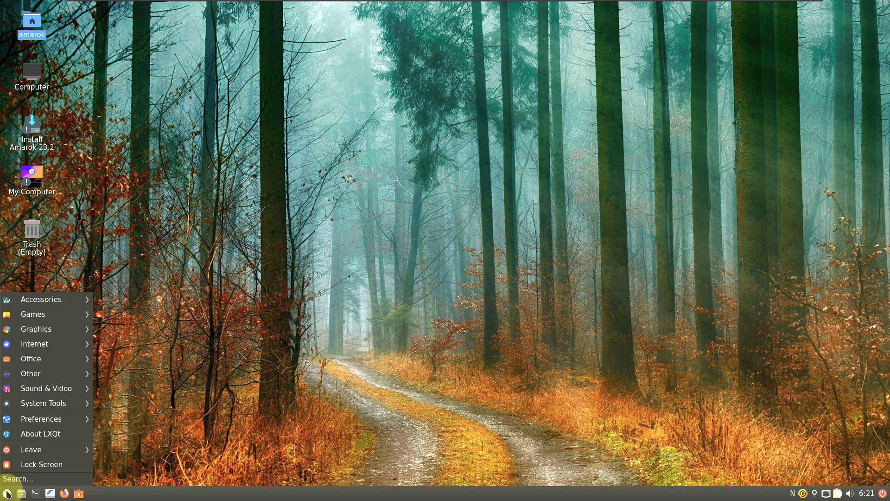
pyautogui.click(33, 312)
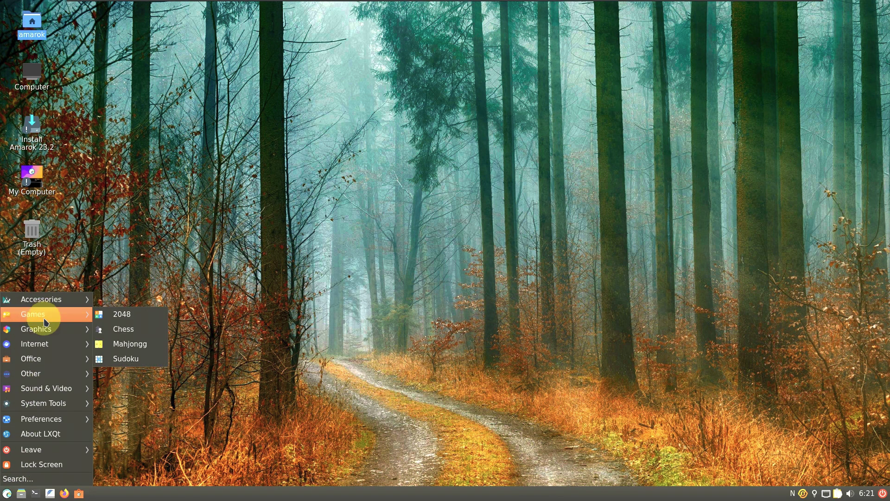
pyautogui.click(105, 329)
pyautogui.click(7, 493)
pyautogui.click(46, 343)
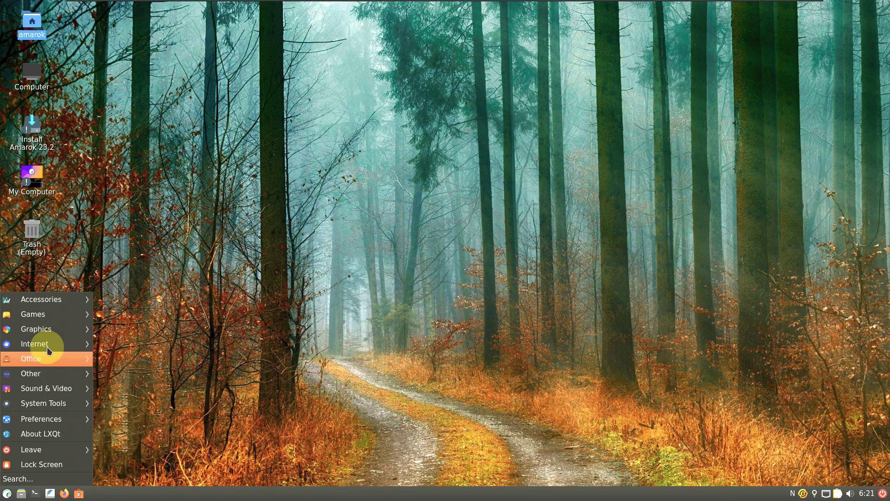
pyautogui.click(120, 353)
pyautogui.click(137, 389)
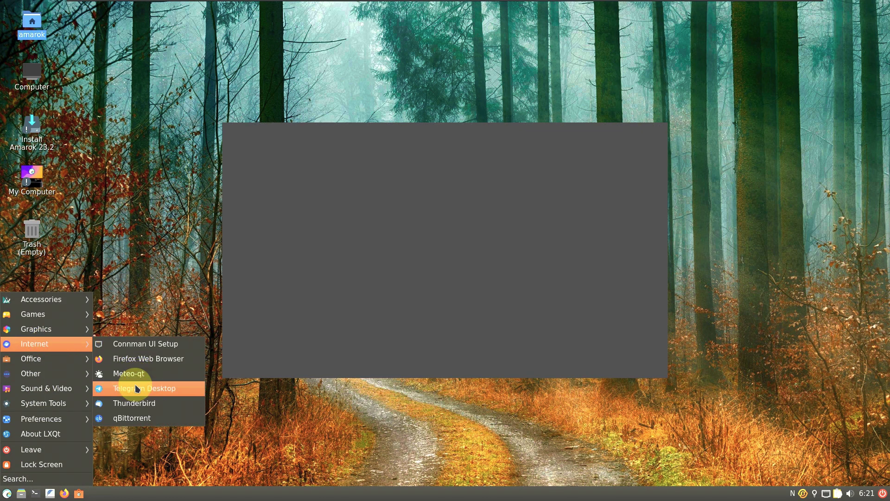
# Launch the ONLYOFFICE Desktop Editors and the VLC media player while GIMP loads.
pyautogui.click(12, 492)
pyautogui.click(48, 344)
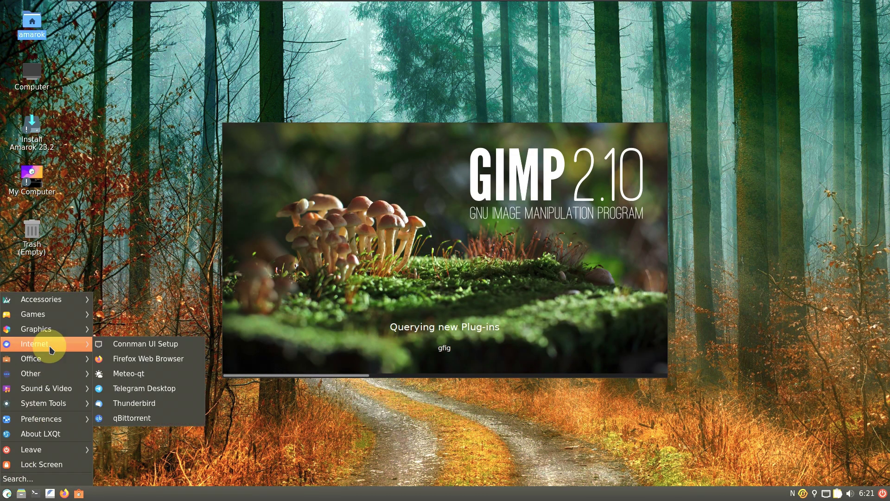
pyautogui.click(52, 360)
pyautogui.click(119, 359)
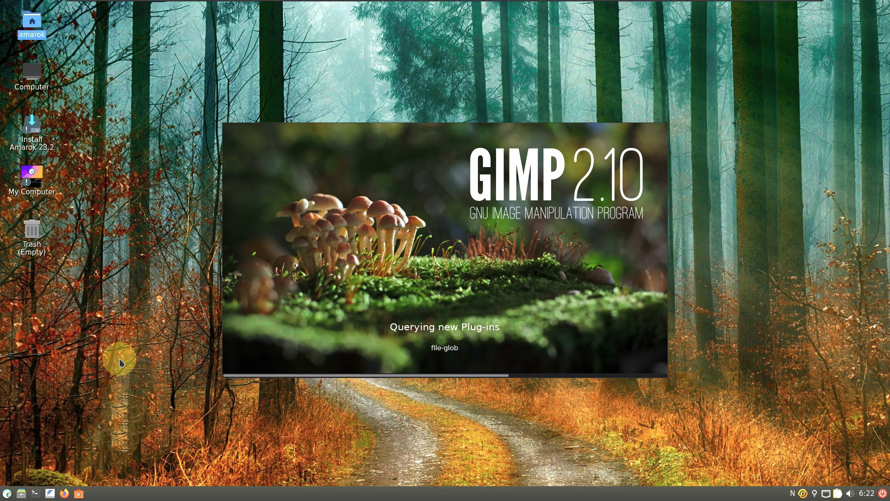
pyautogui.click(7, 493)
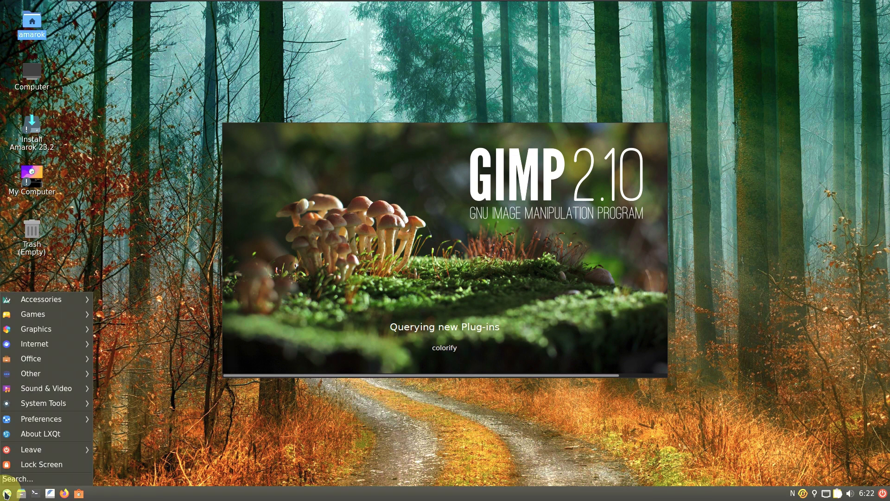
pyautogui.click(42, 373)
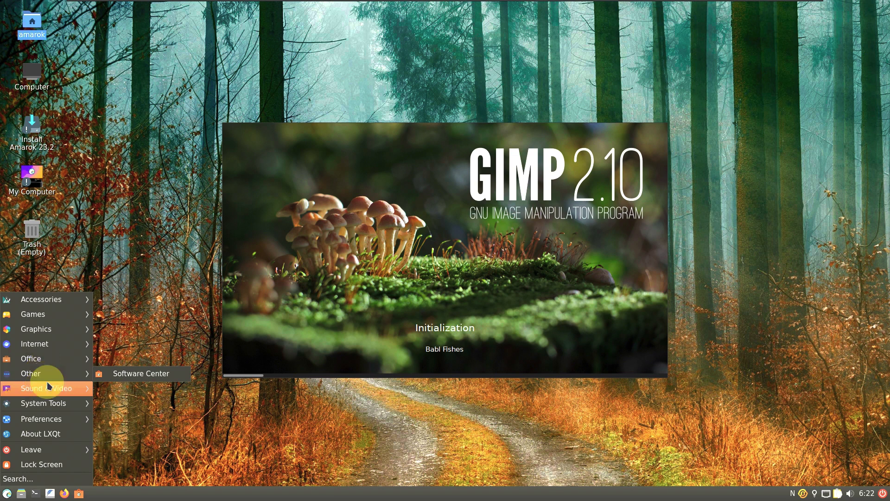
pyautogui.moveTo(47, 388)
pyautogui.click(128, 418)
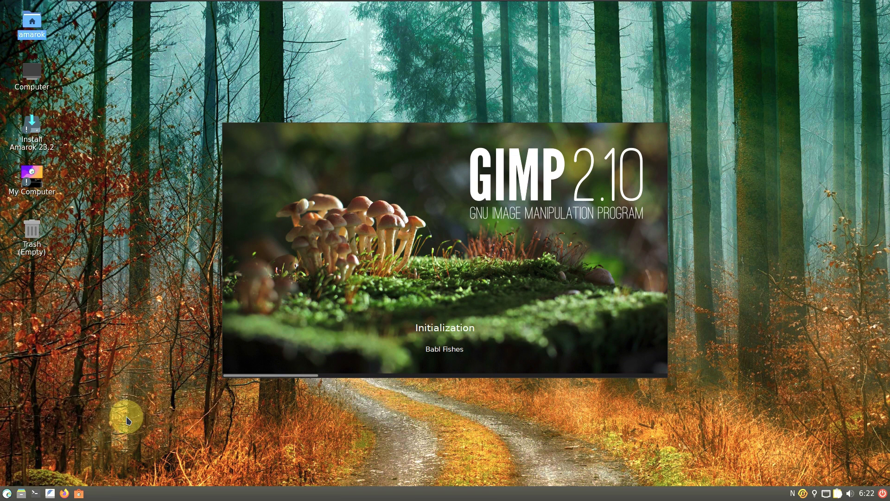
# Launch the qps process manager and open the home folder in the file manager.
pyautogui.click(7, 493)
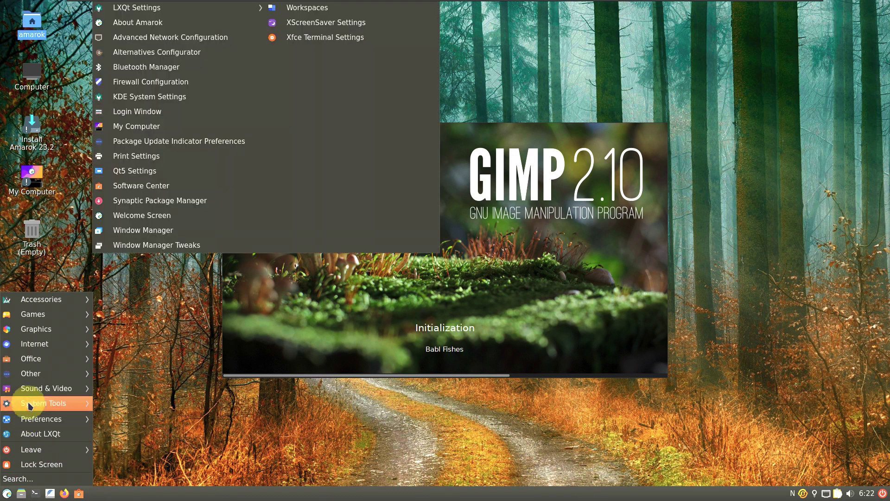
pyautogui.moveTo(32, 403)
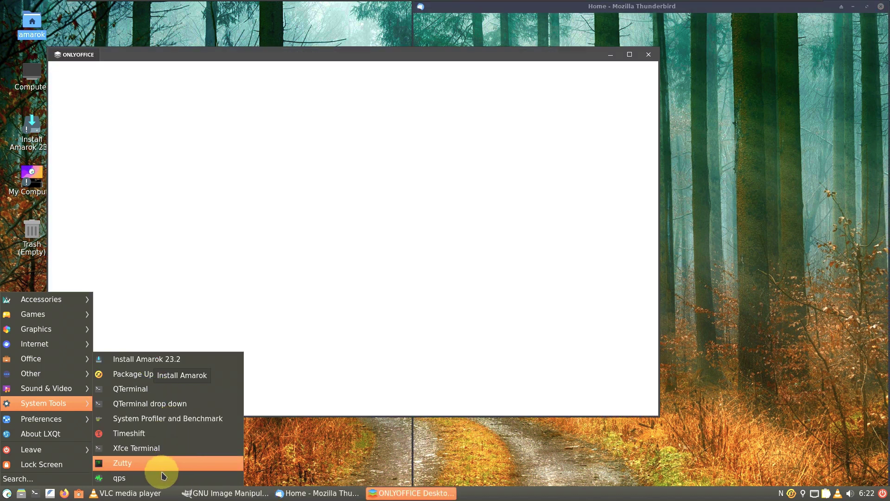
pyautogui.click(161, 477)
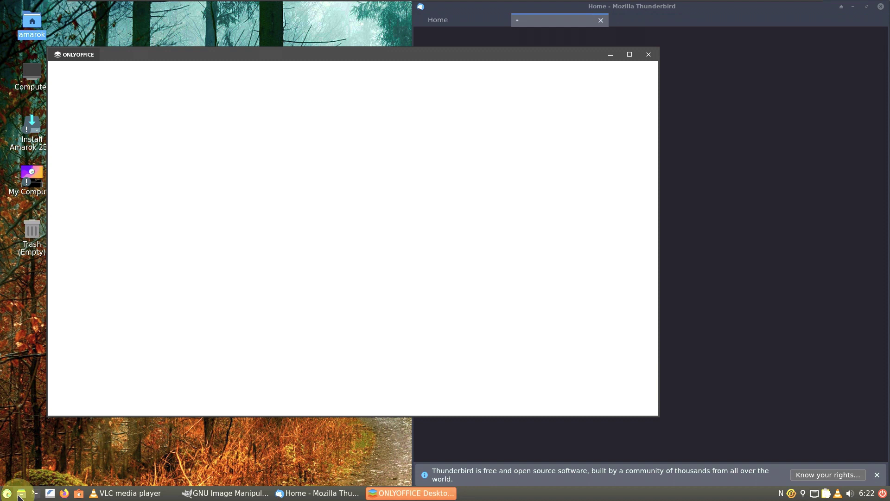
pyautogui.click(21, 493)
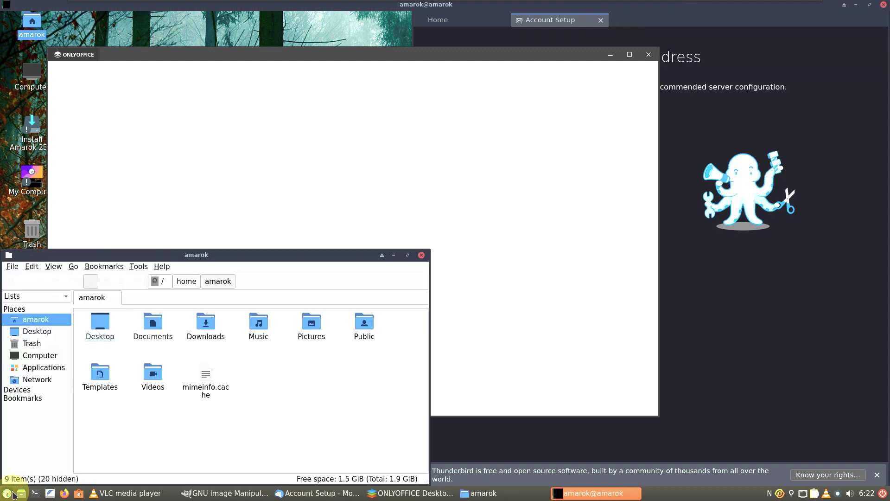
# View the available preferences and LXQt settings, and open the LXQt Appearance Configuration.
pyautogui.click(7, 493)
pyautogui.moveTo(41, 417)
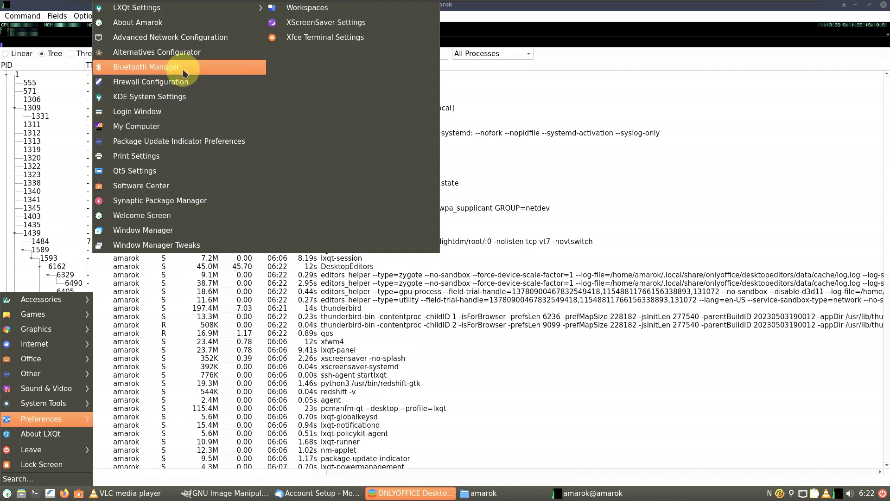
pyautogui.moveTo(139, 8)
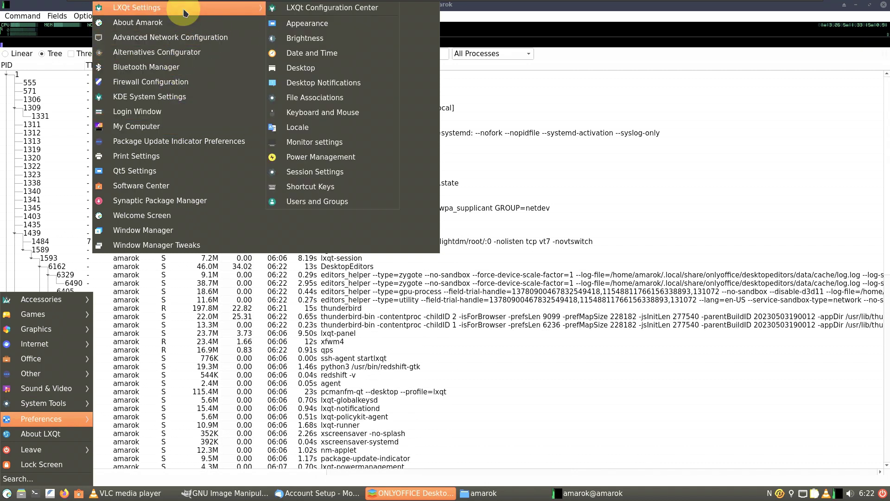
pyautogui.click(354, 30)
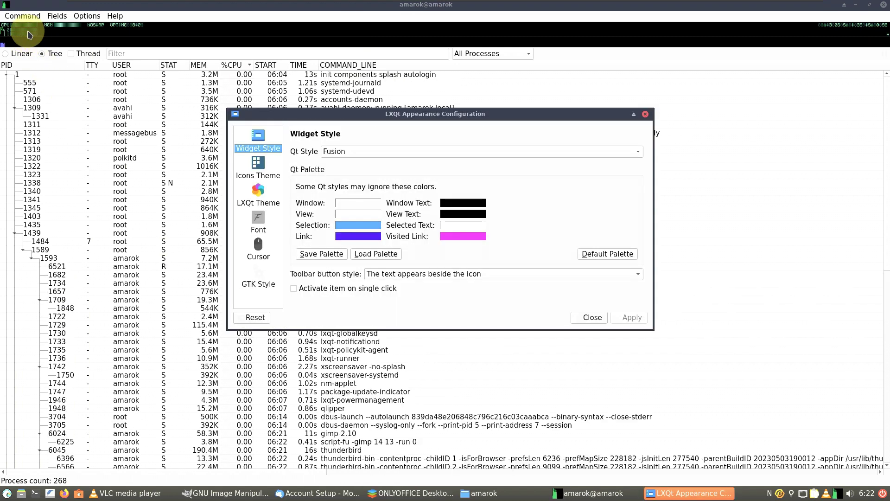
# Bring the qps window to the front to check memory usage, and show threads in its process tree and look through them.
pyautogui.click(28, 34)
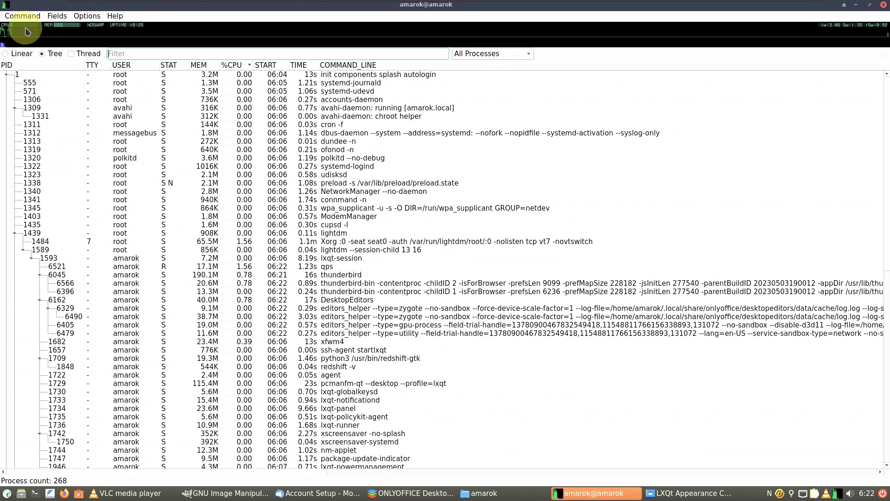
pyautogui.moveTo(67, 29)
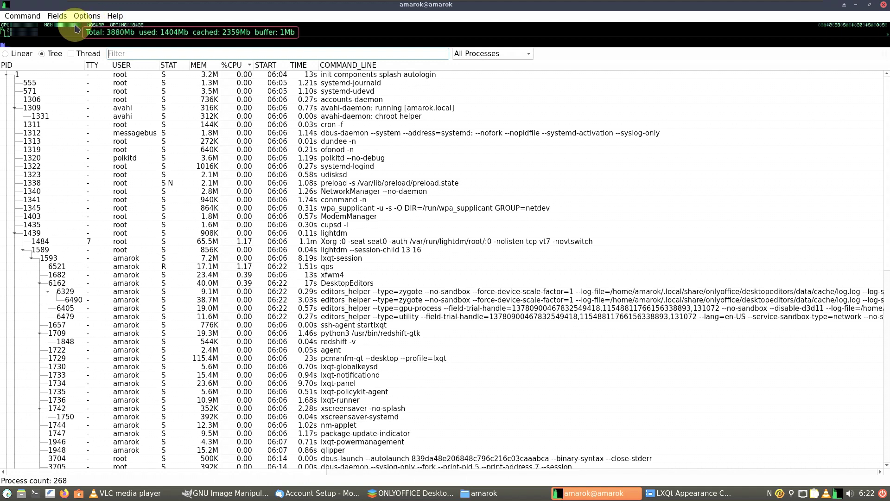
pyautogui.click(71, 53)
pyautogui.scroll(-4, 185, 175)
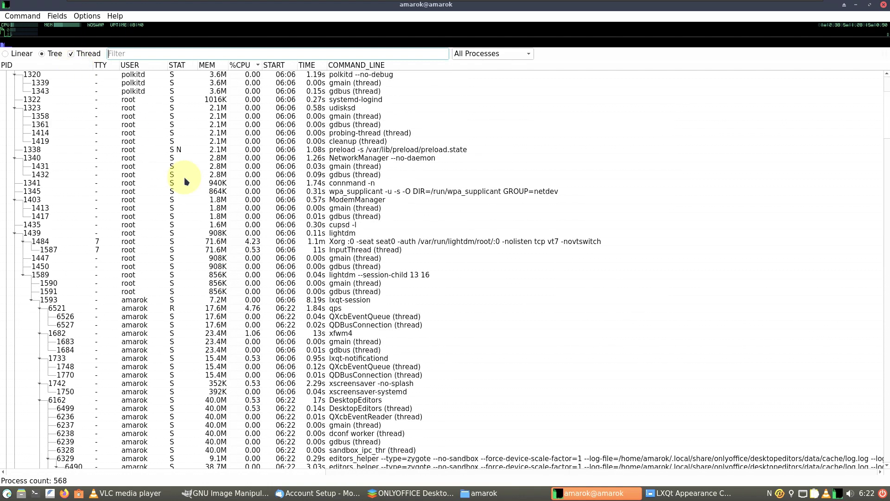
pyautogui.scroll(-20, 185, 179)
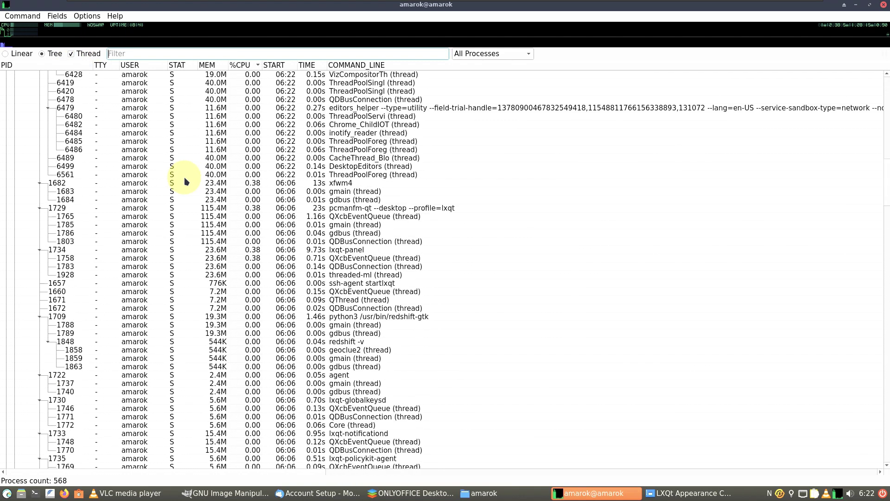
pyautogui.scroll(-2, 185, 180)
pyautogui.click(885, 222)
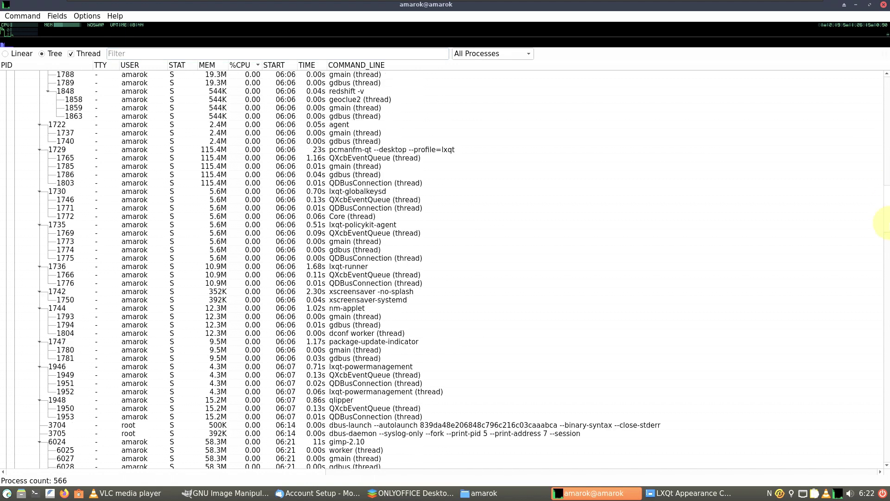
# Look through the rest of the process tree with its threads down to the end, and close the qps process manager.
pyautogui.click(885, 239)
pyautogui.click(887, 203)
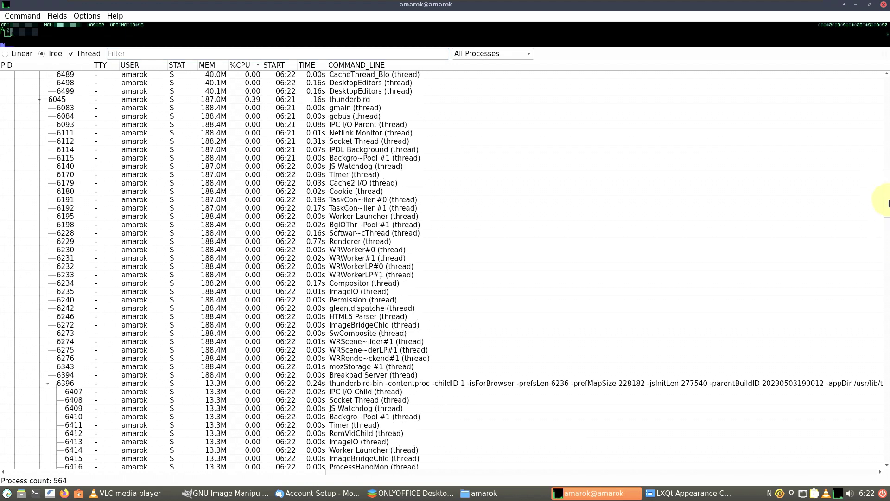
pyautogui.moveTo(884, 204); pyautogui.dragTo(884, 327)
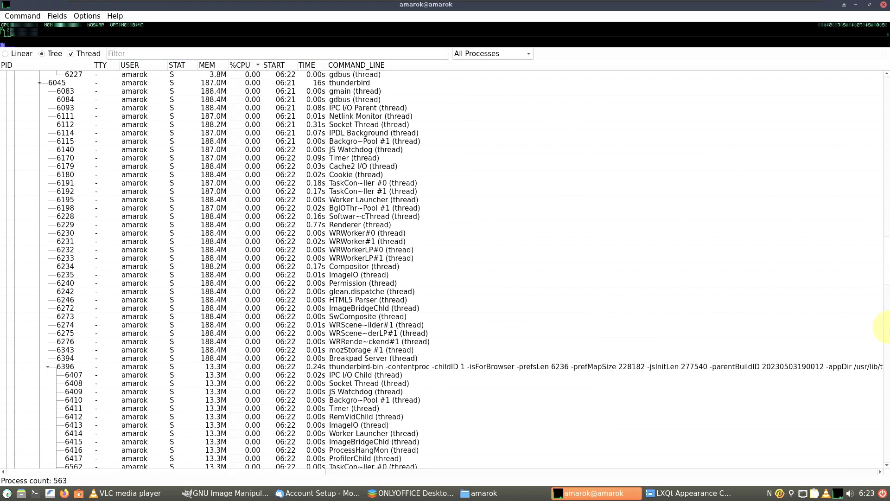
pyautogui.scroll(-20, 707, 160)
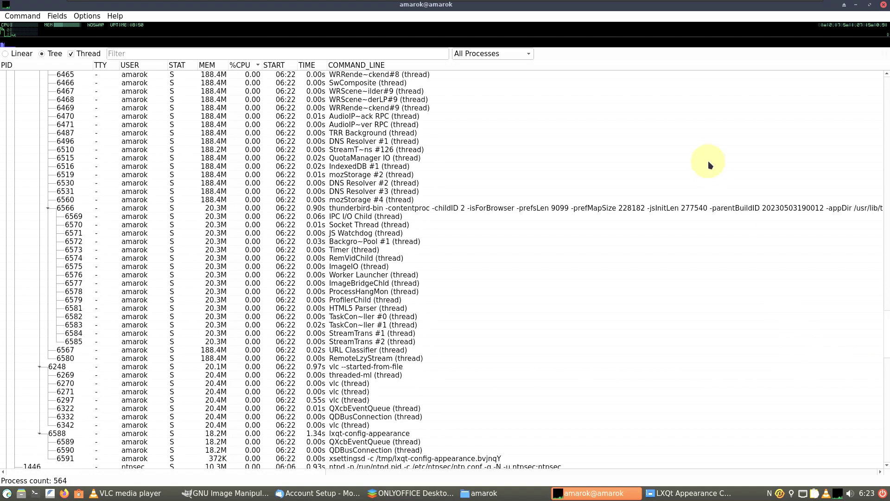
pyautogui.scroll(-20, 736, 215)
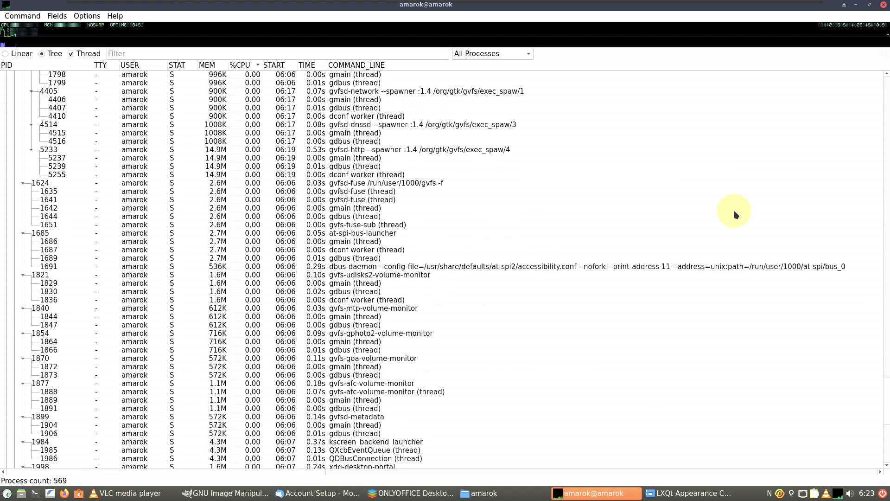
pyautogui.scroll(-5, 736, 214)
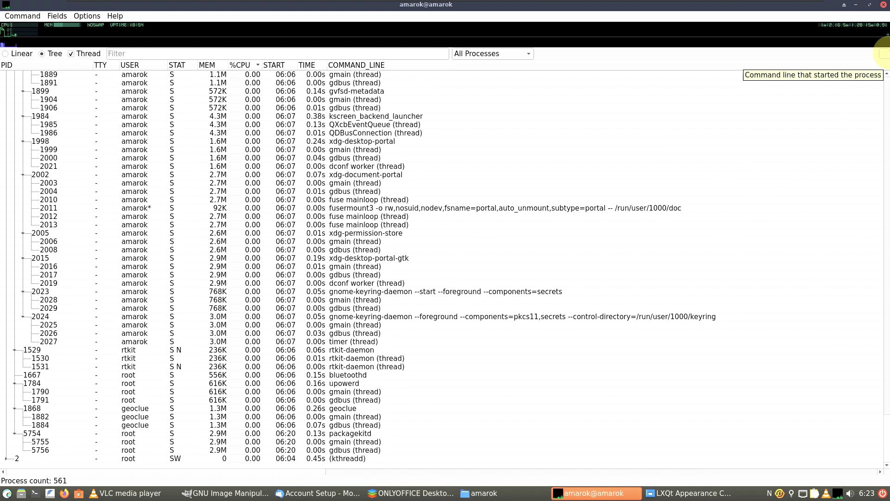
pyautogui.click(882, 6)
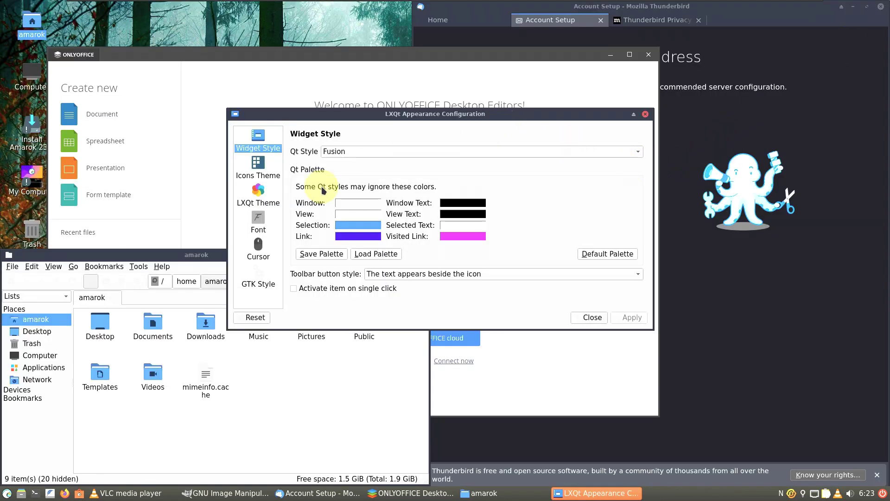
# Review the GTK style, cursor, font, LXQt theme, icon theme and widget style settings, and close the LXQt Appearance Configuration.
pyautogui.click(263, 281)
pyautogui.click(271, 258)
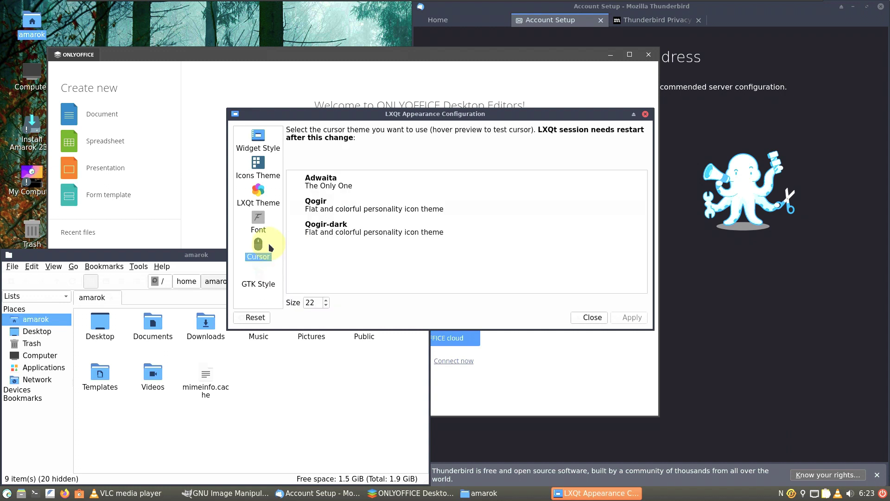
pyautogui.click(254, 219)
pyautogui.click(253, 203)
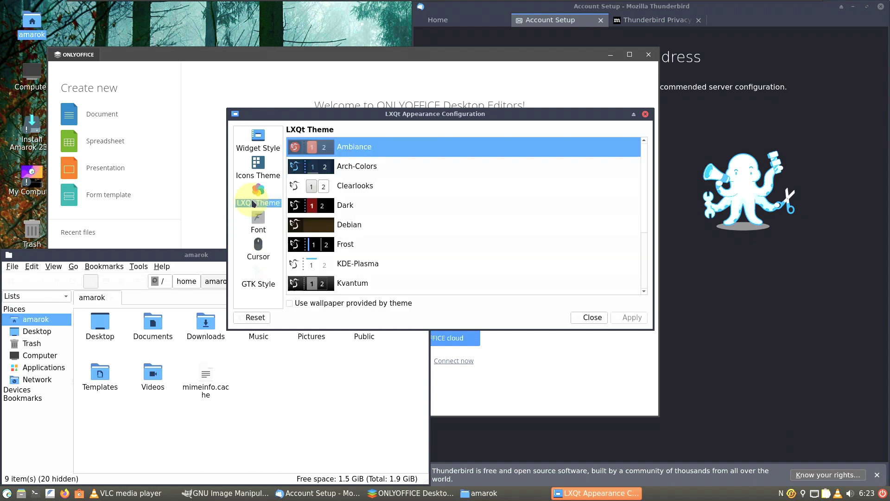
pyautogui.click(259, 175)
pyautogui.click(259, 147)
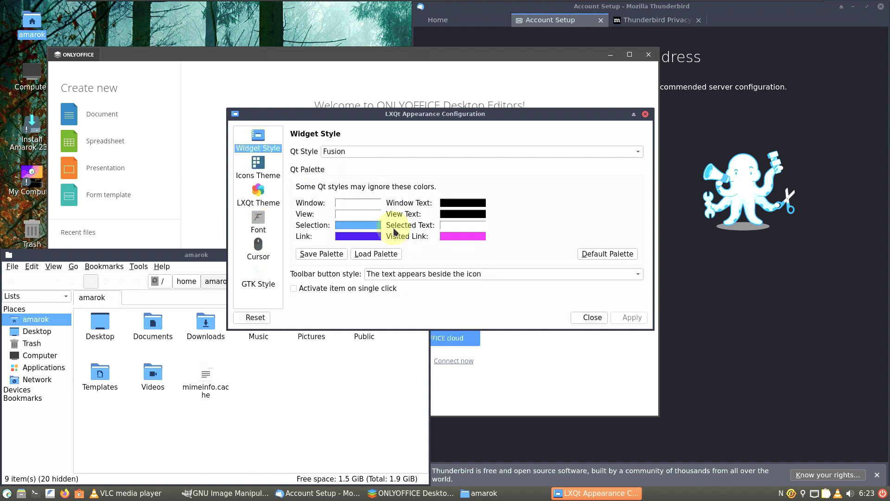
pyautogui.click(591, 318)
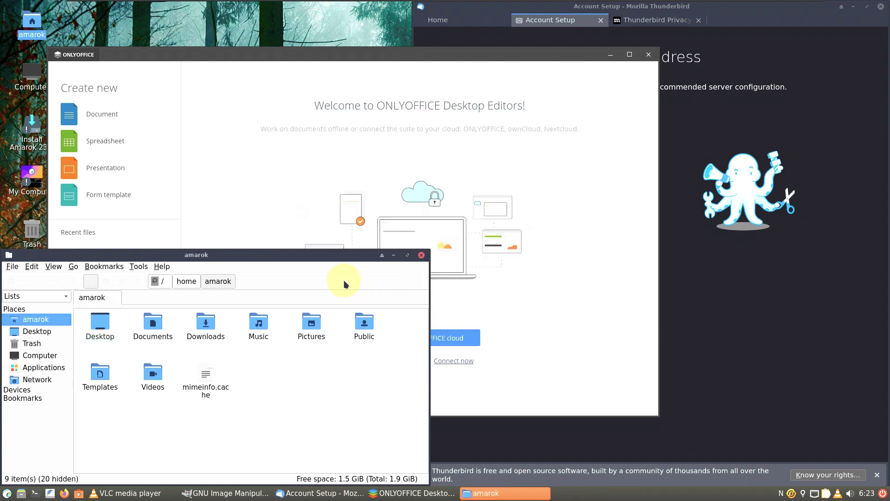
# Close the file manager, check the version information of ONLYOFFICE Desktop Editors, and close that program.
pyautogui.moveTo(321, 256); pyautogui.dragTo(496, 174)
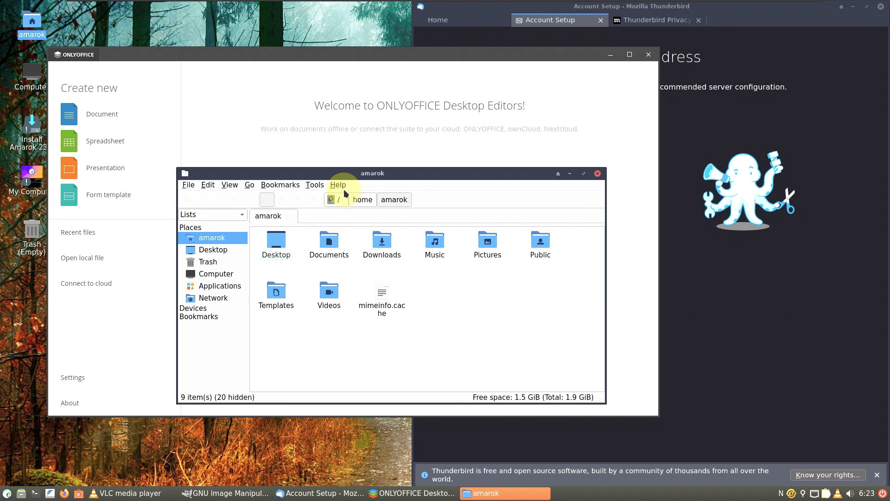
pyautogui.click(598, 174)
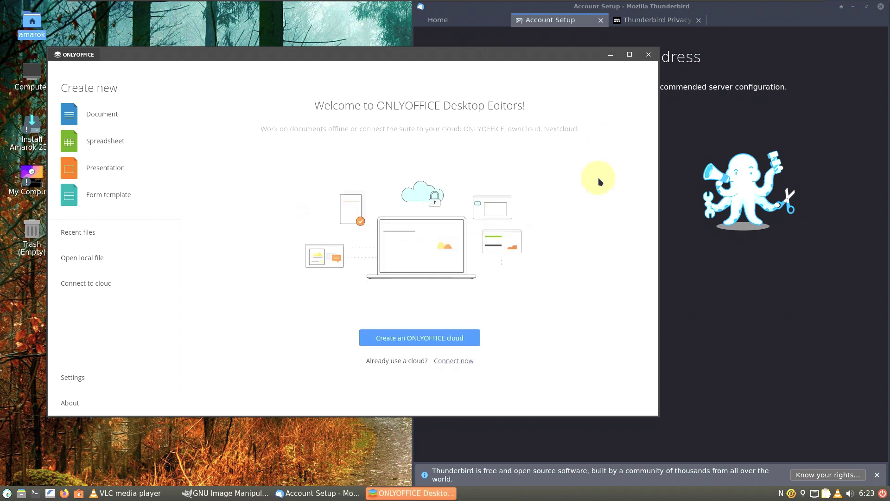
pyautogui.click(100, 408)
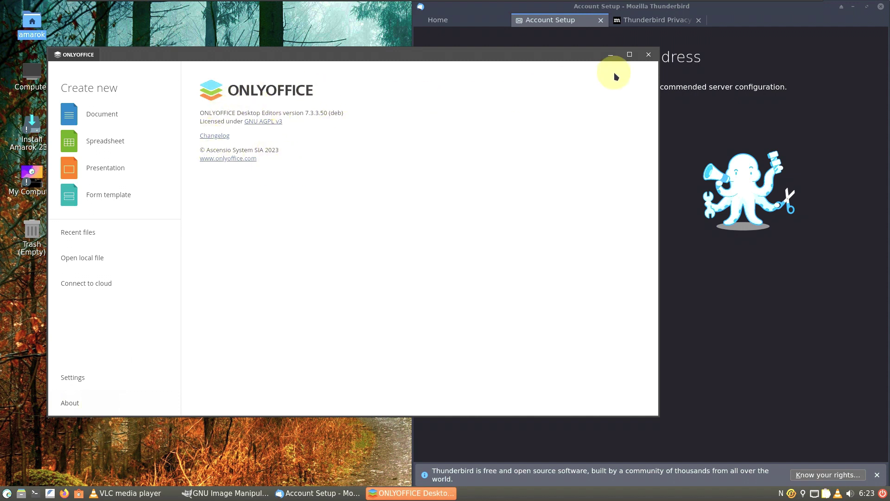
pyautogui.click(649, 54)
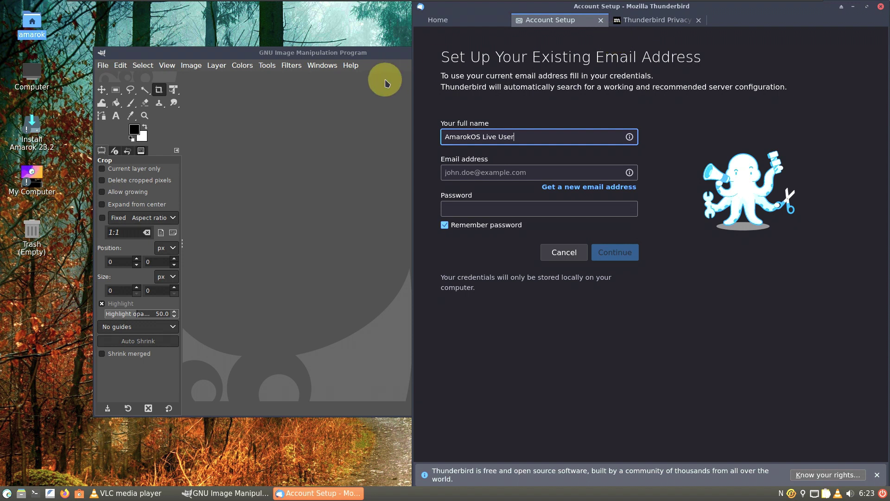
# Check the version of GIMP in its About information, and close GIMP.
pyautogui.click(349, 65)
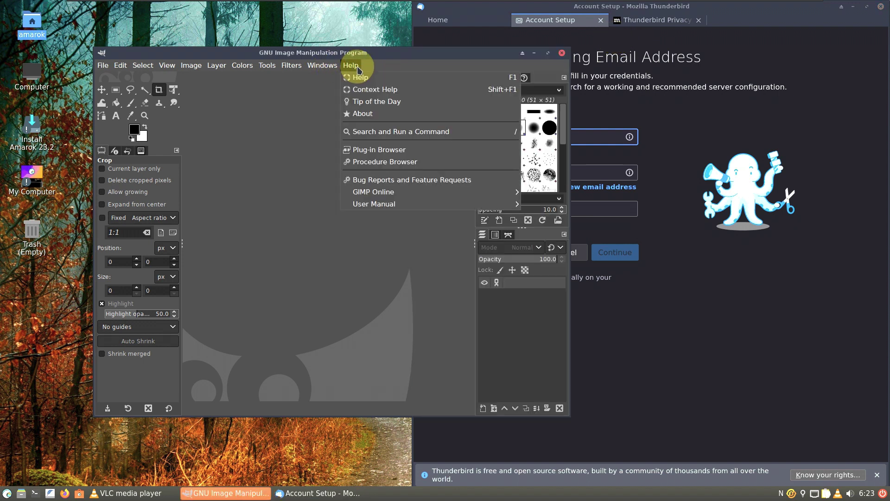
pyautogui.click(353, 114)
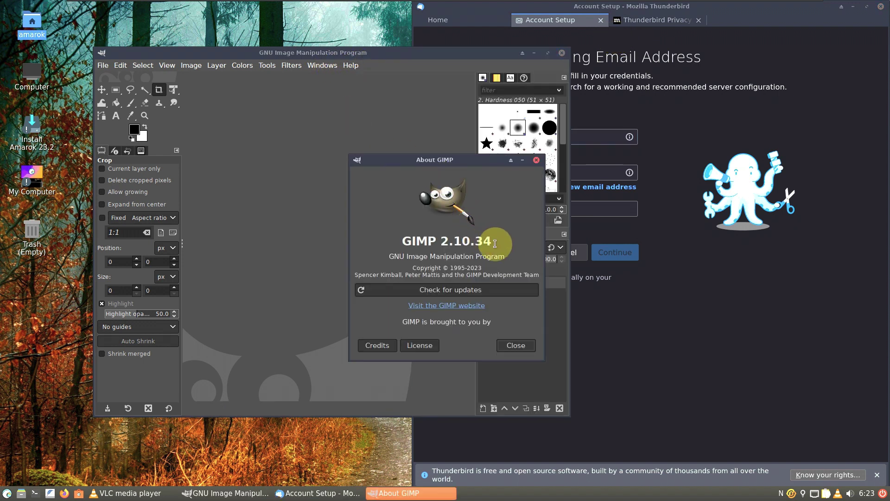
pyautogui.moveTo(493, 241); pyautogui.dragTo(388, 239)
pyautogui.click(515, 348)
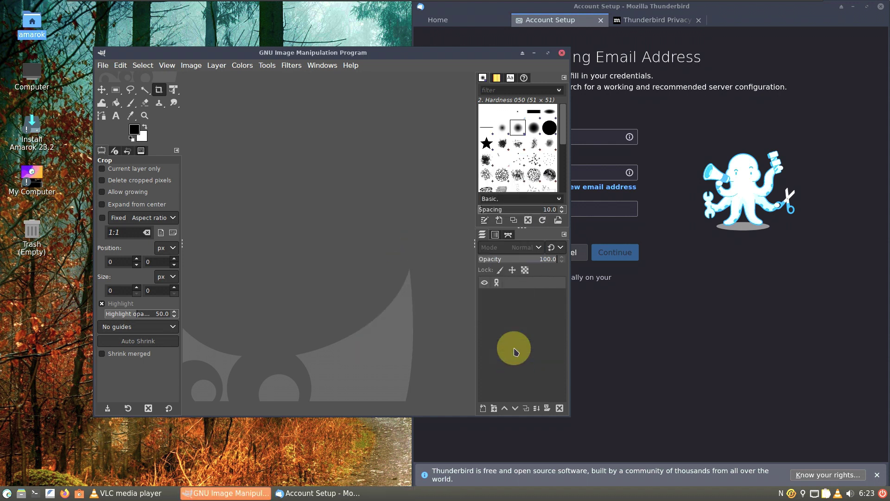
pyautogui.click(561, 52)
# Close Thunderbird's Account Setup and privacy tabs, check the version in its About information, and close Thunderbird.
pyautogui.click(458, 20)
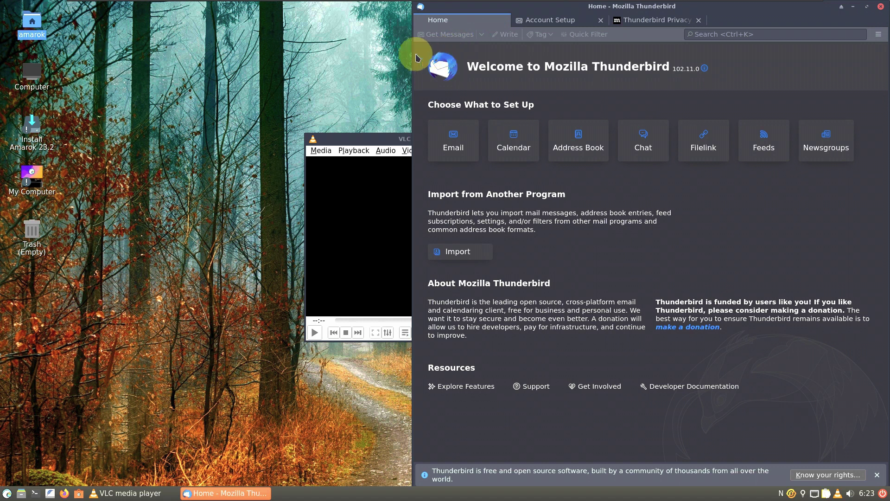
pyautogui.click(600, 20)
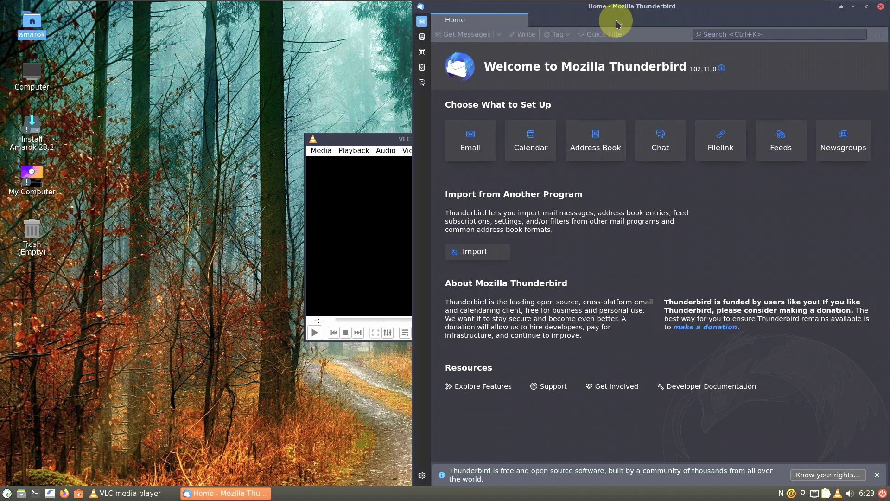
pyautogui.click(722, 69)
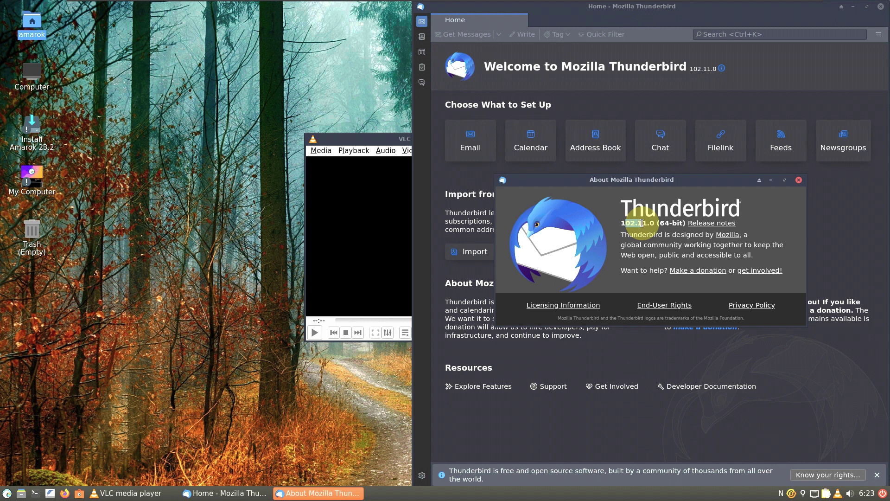
pyautogui.moveTo(641, 223); pyautogui.dragTo(680, 226)
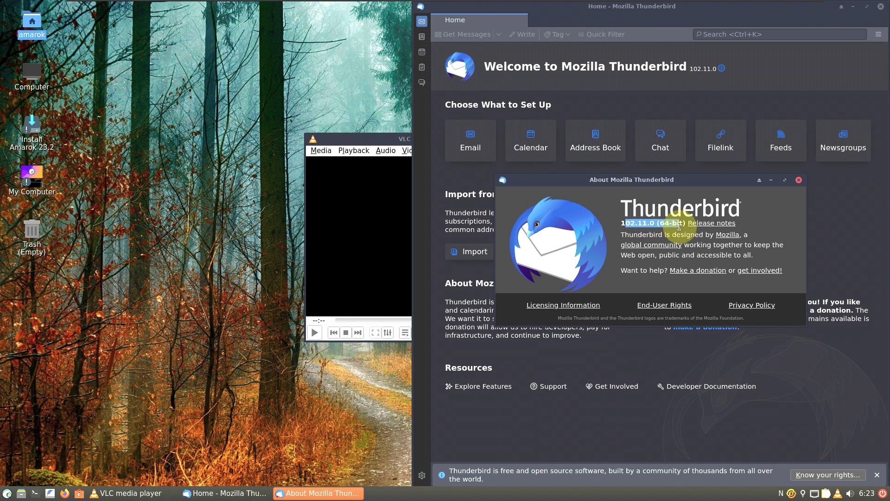
pyautogui.click(798, 179)
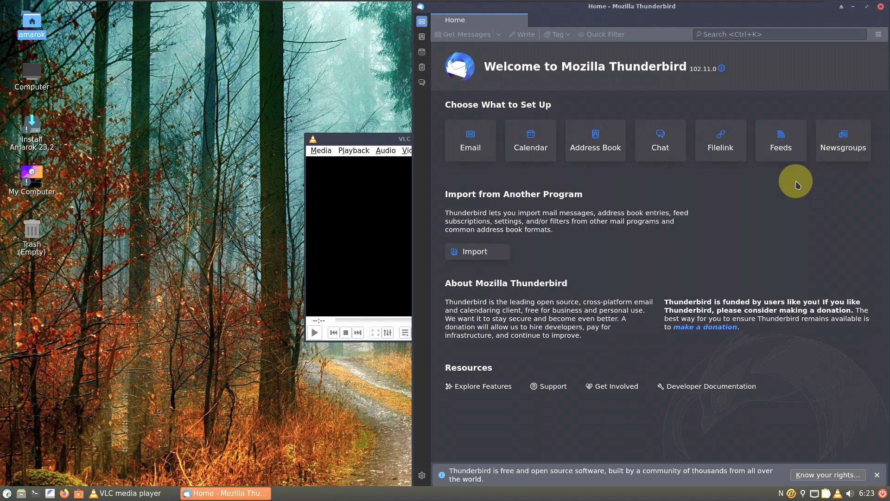
pyautogui.click(881, 7)
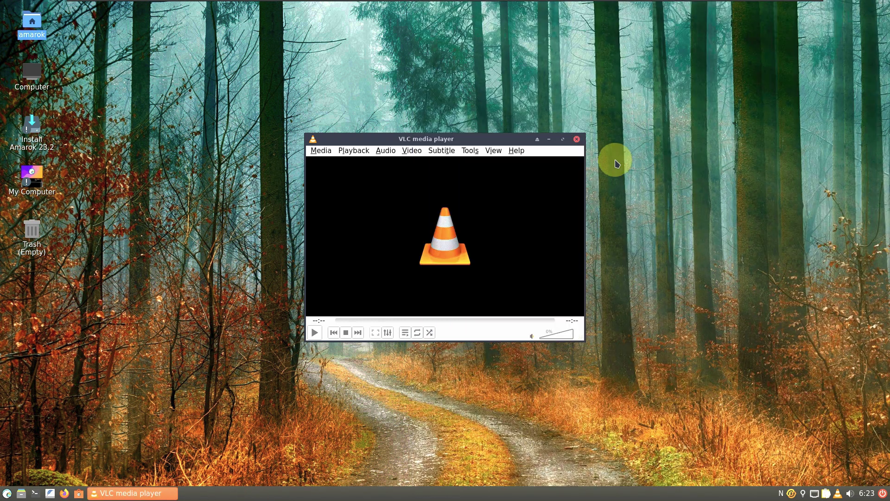
# Check the version of VLC media player in its About information, and close the player.
pyautogui.click(518, 150)
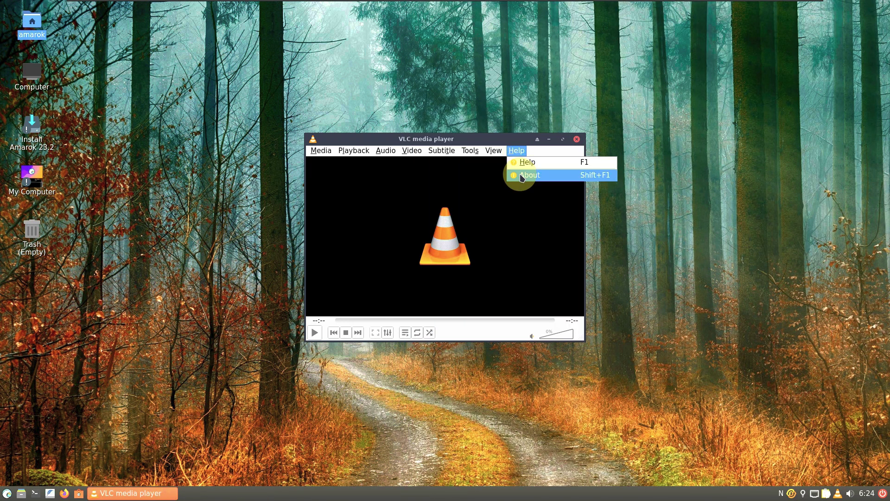
pyautogui.click(522, 175)
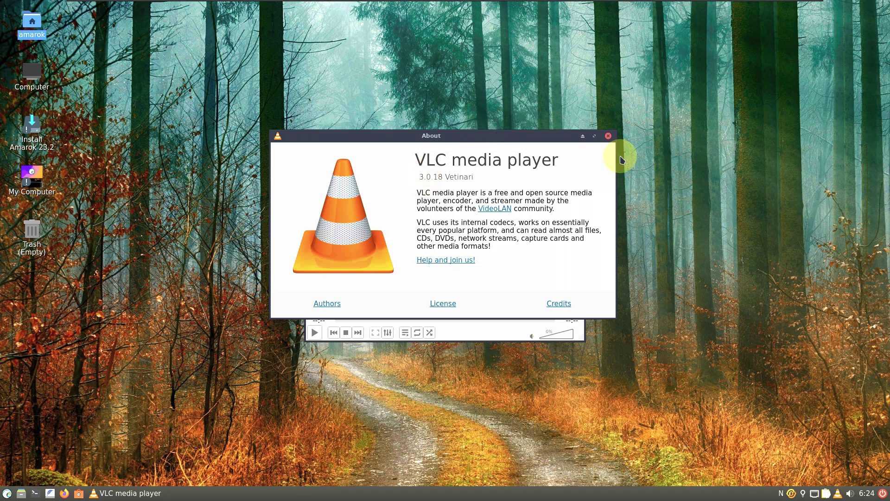
pyautogui.click(608, 136)
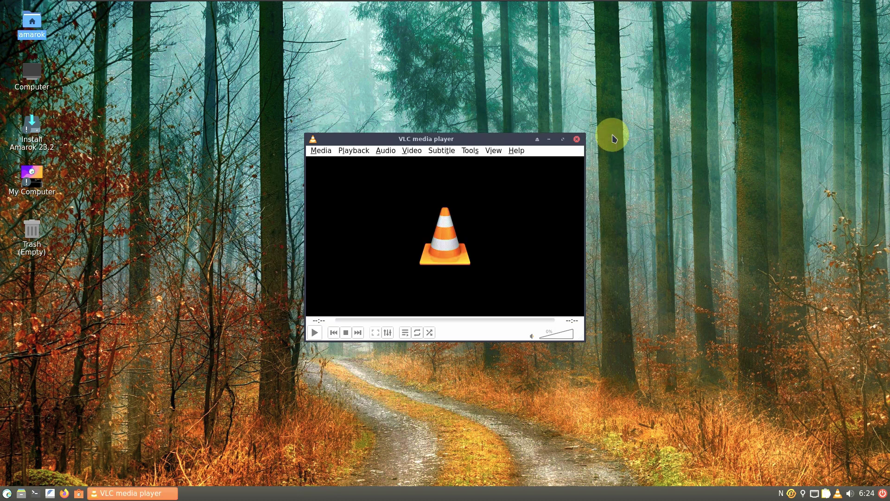
pyautogui.click(576, 140)
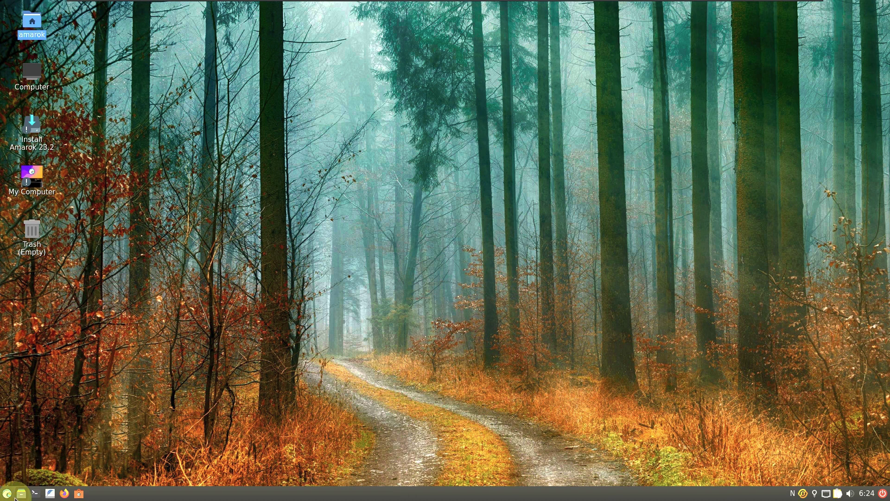
# Open the home folder briefly in the file manager and close it, and shut down the computer.
pyautogui.click(21, 493)
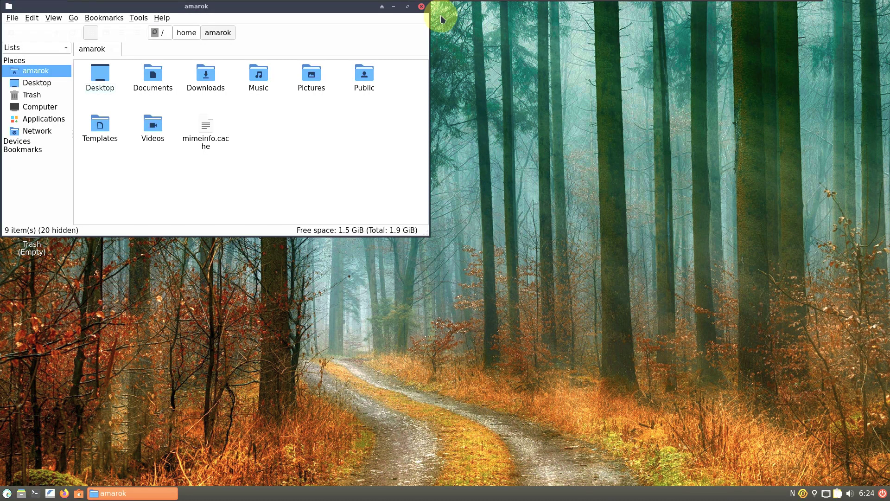
pyautogui.click(421, 6)
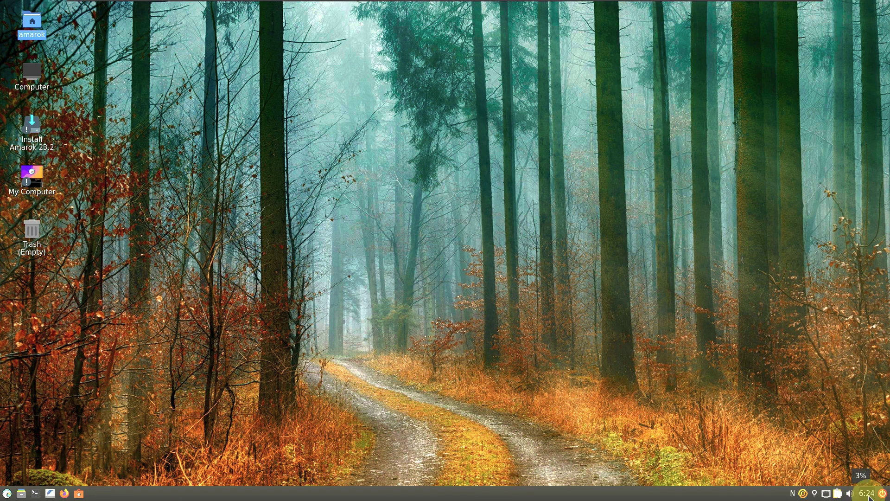
pyautogui.click(882, 494)
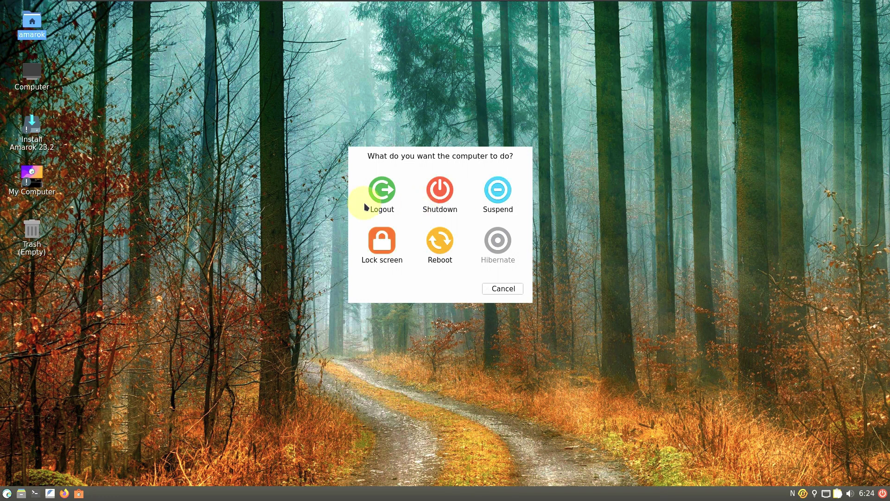
pyautogui.click(445, 203)
pyautogui.click(487, 217)
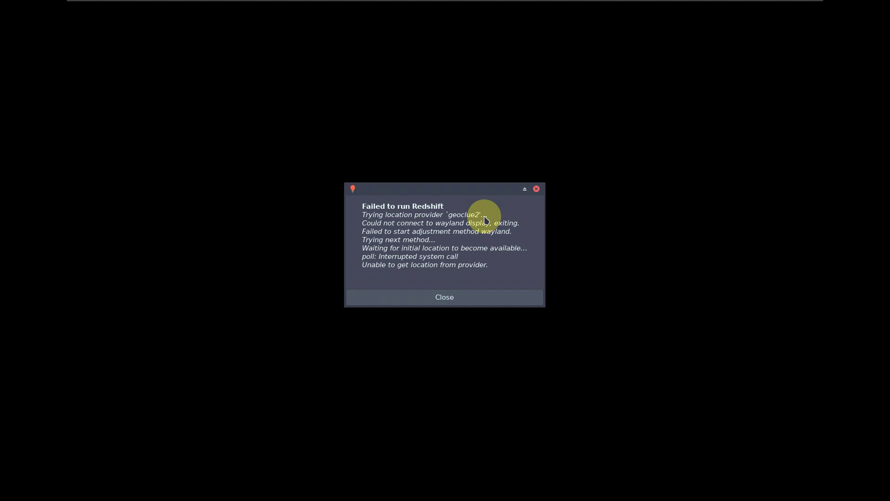